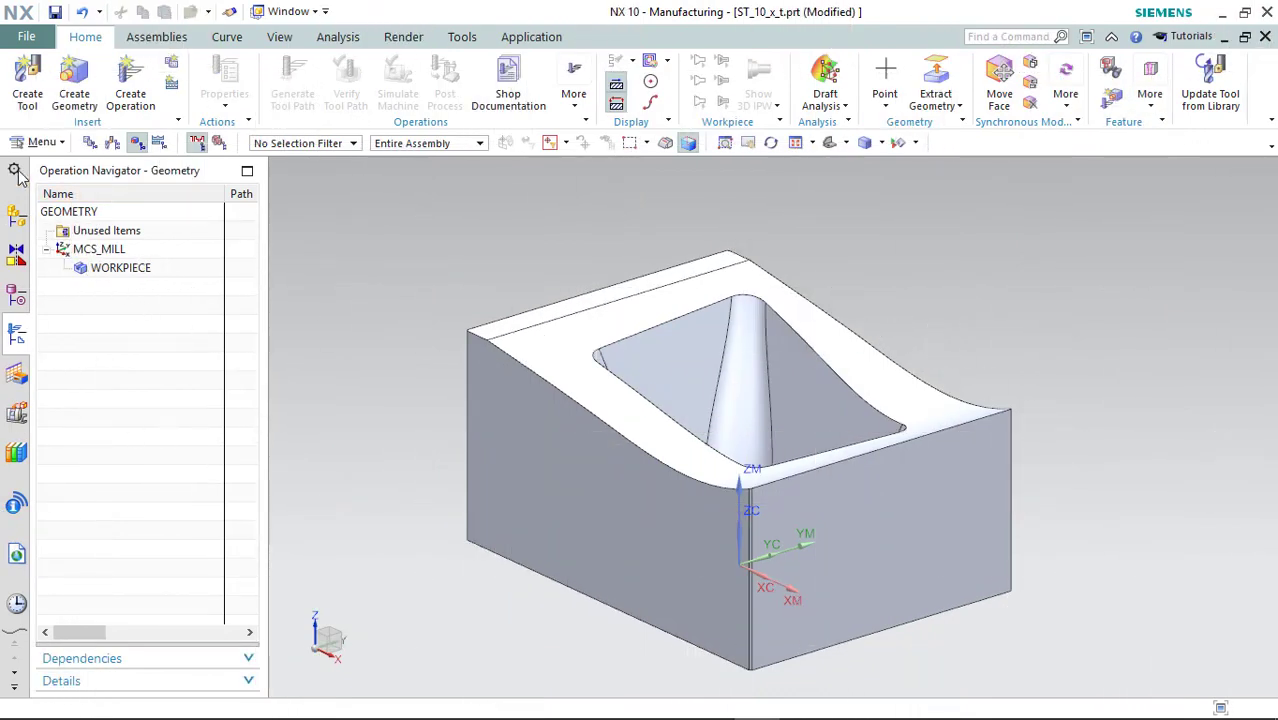
- Go to Menu > Format > WCS to reach the Orient command
left_click(35, 146)
mouse_move(68, 272)
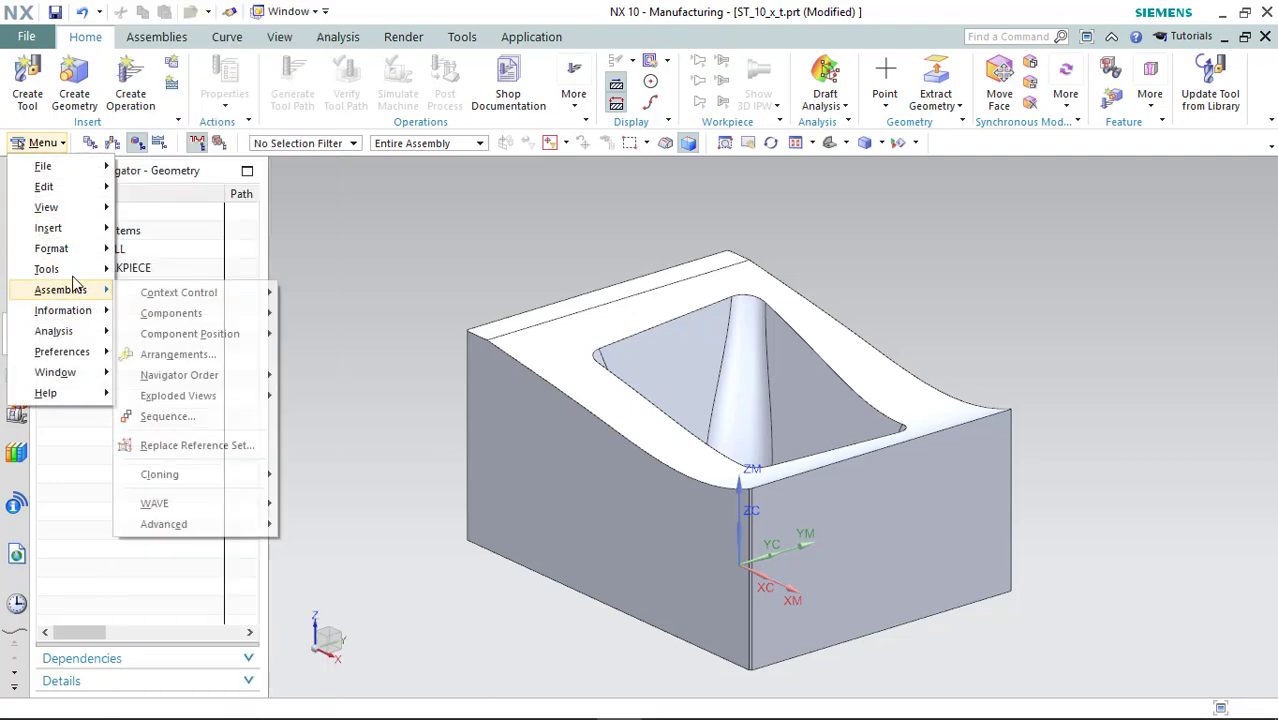
mouse_move(82, 316)
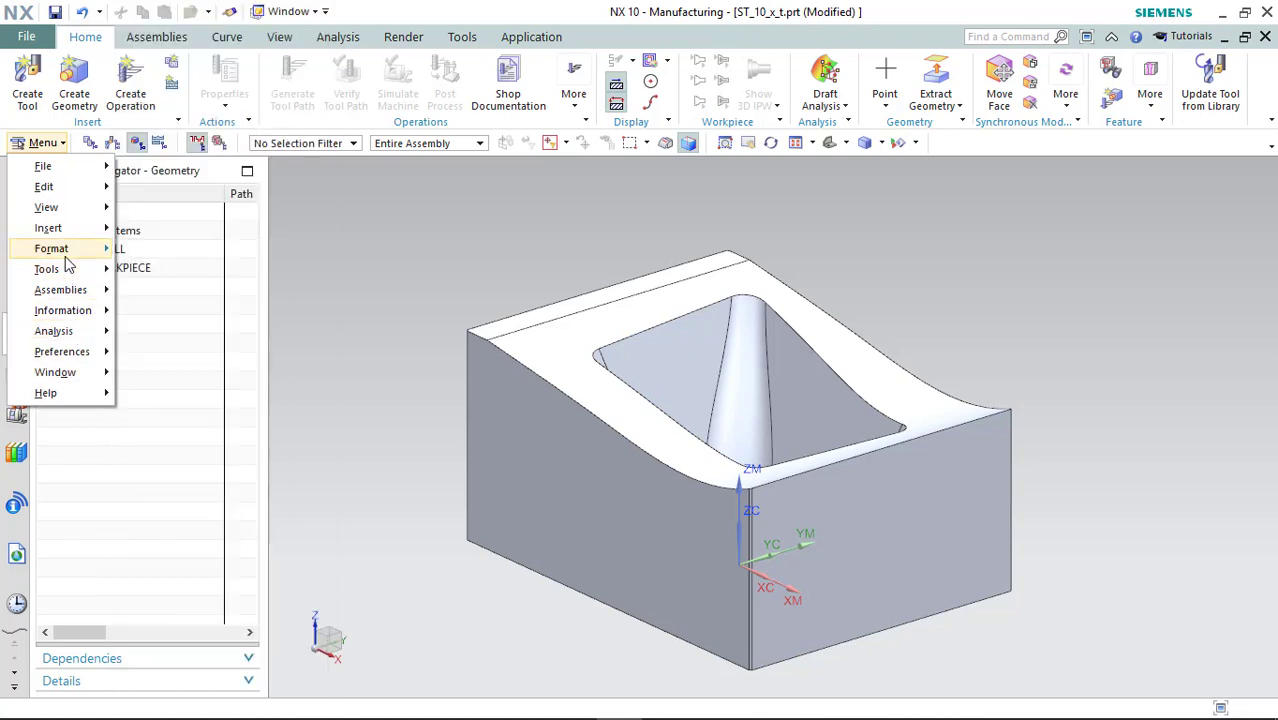
- Orient the WCS in front view, dragging its ZC handle up to Z 110
mouse_move(165, 371)
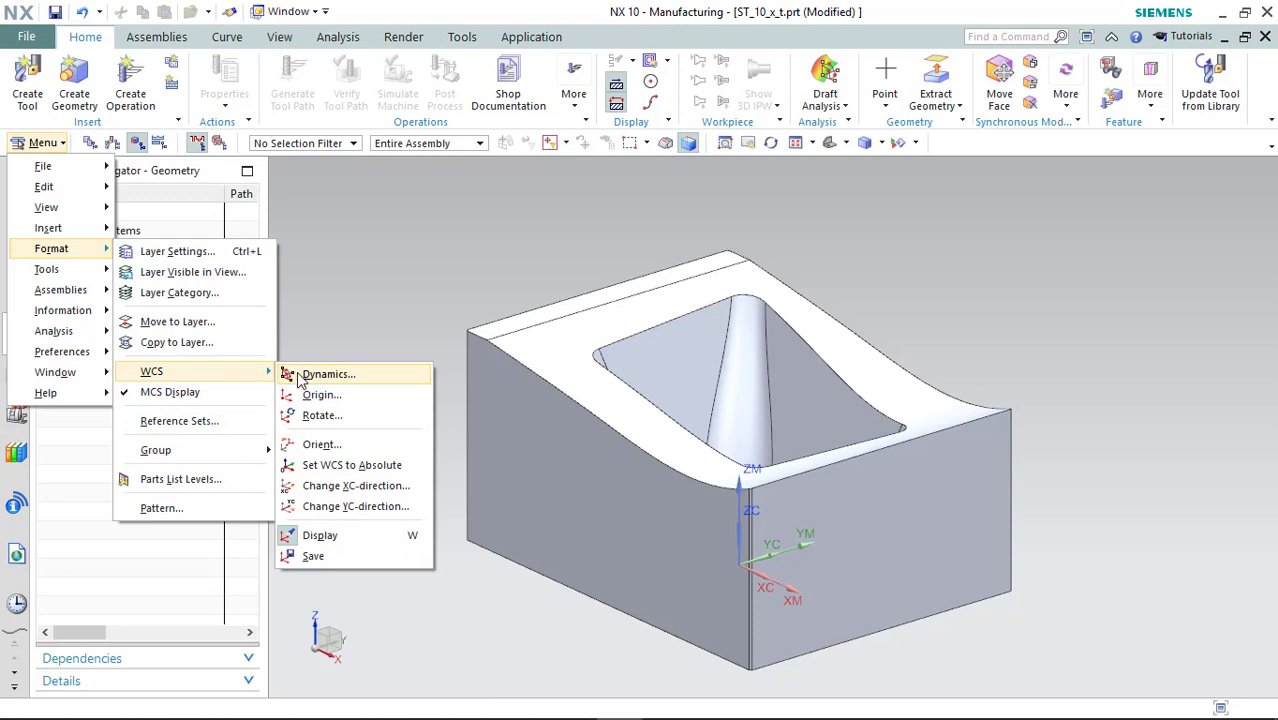
left_click(318, 442)
middle_click_drag(625, 506, 713, 456)
key("F8")
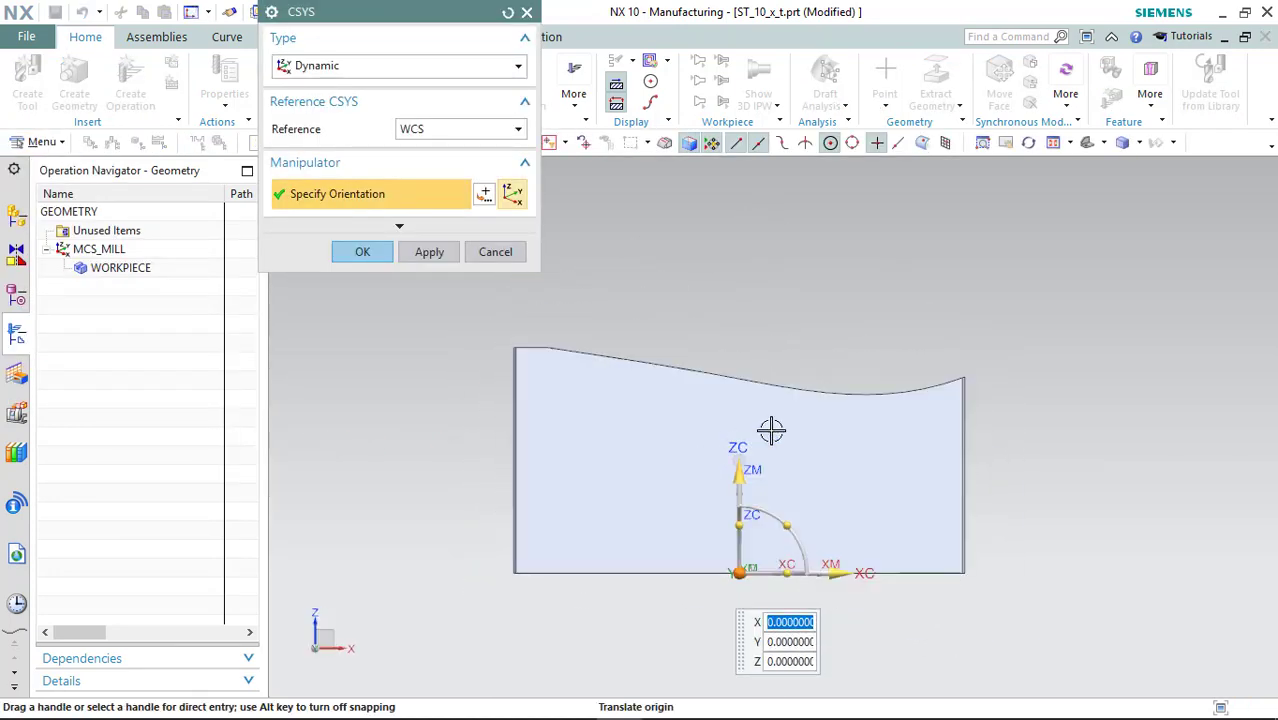
left_click_drag(740, 440, 747, 234)
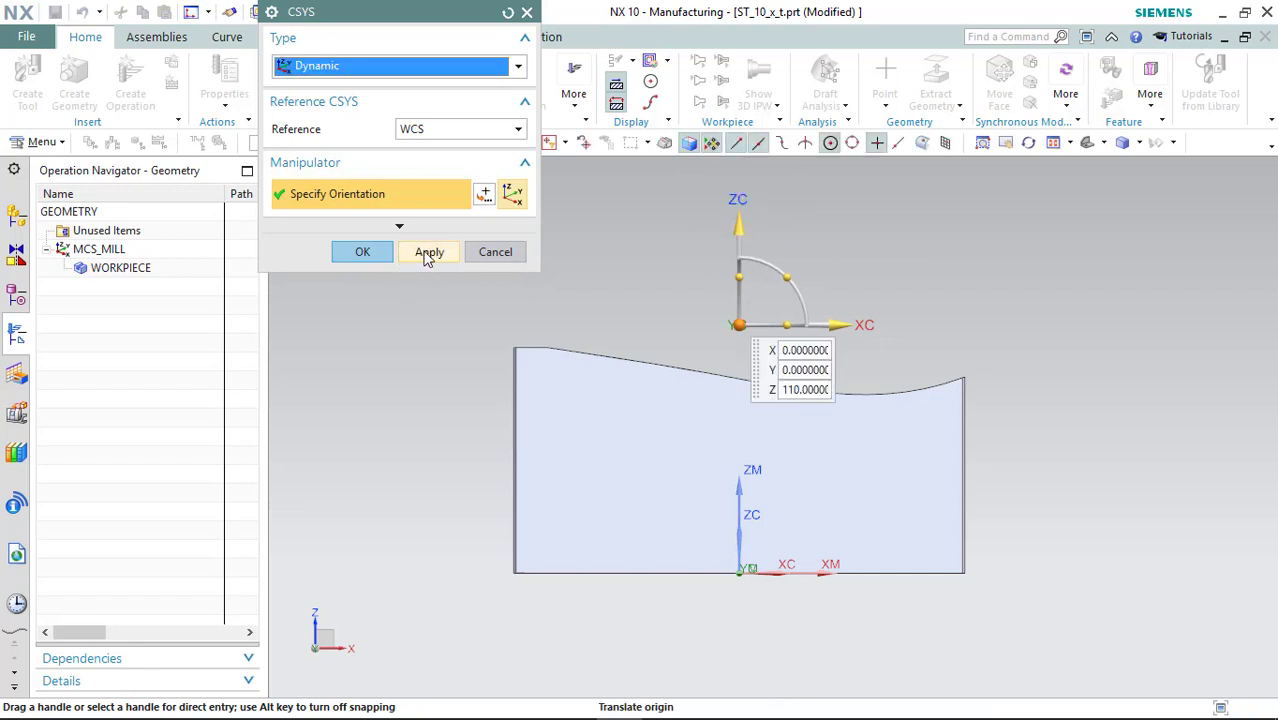
left_click(425, 255)
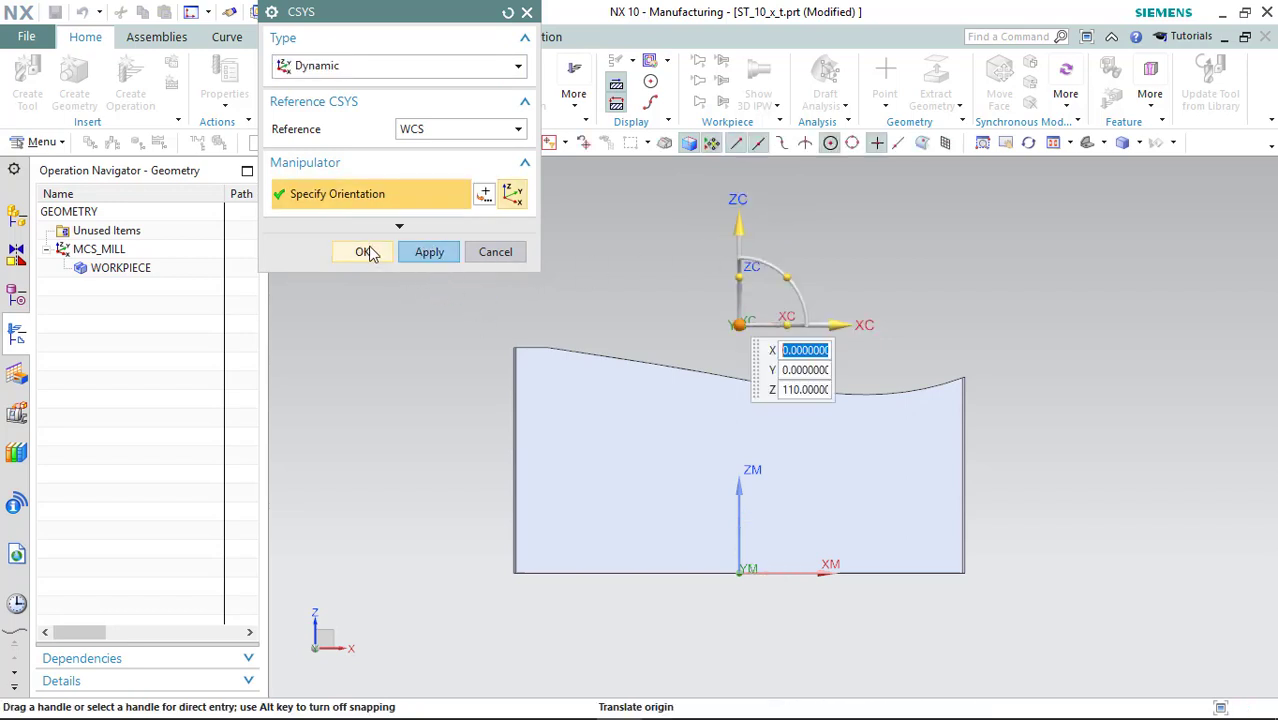
left_click(364, 251)
- Start a new operation from MCS_MILL by mistake, then cancel it
right_click(87, 254)
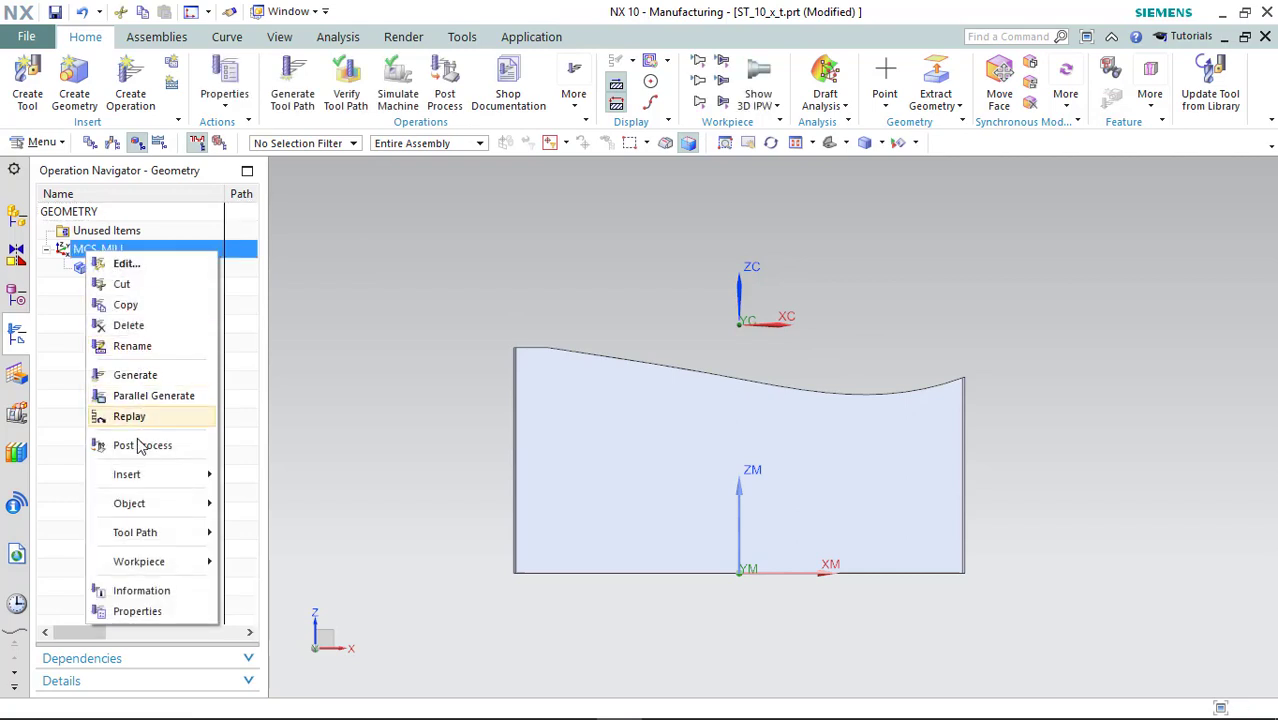
mouse_move(154, 473)
left_click(248, 477)
key("Escape")
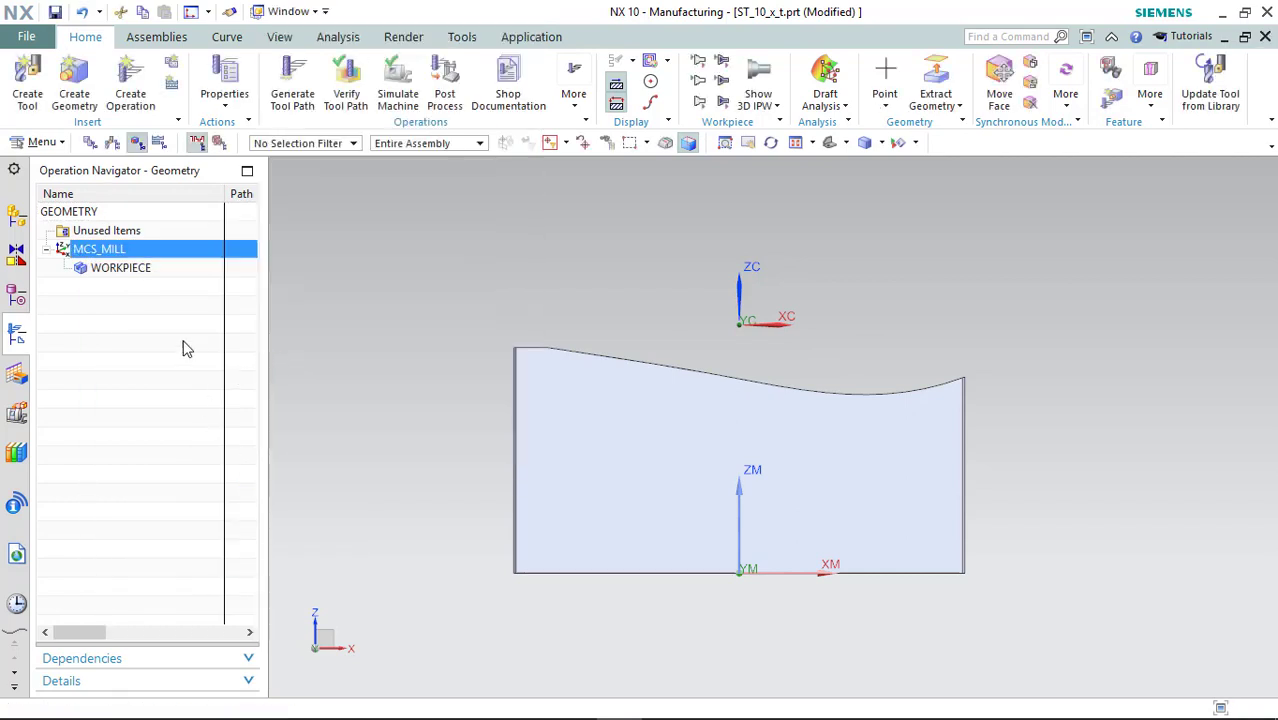
- Edit MCS_MILL so its CSYS reference is the WCS, confirming both dialogs
right_click(108, 249)
left_click(140, 254)
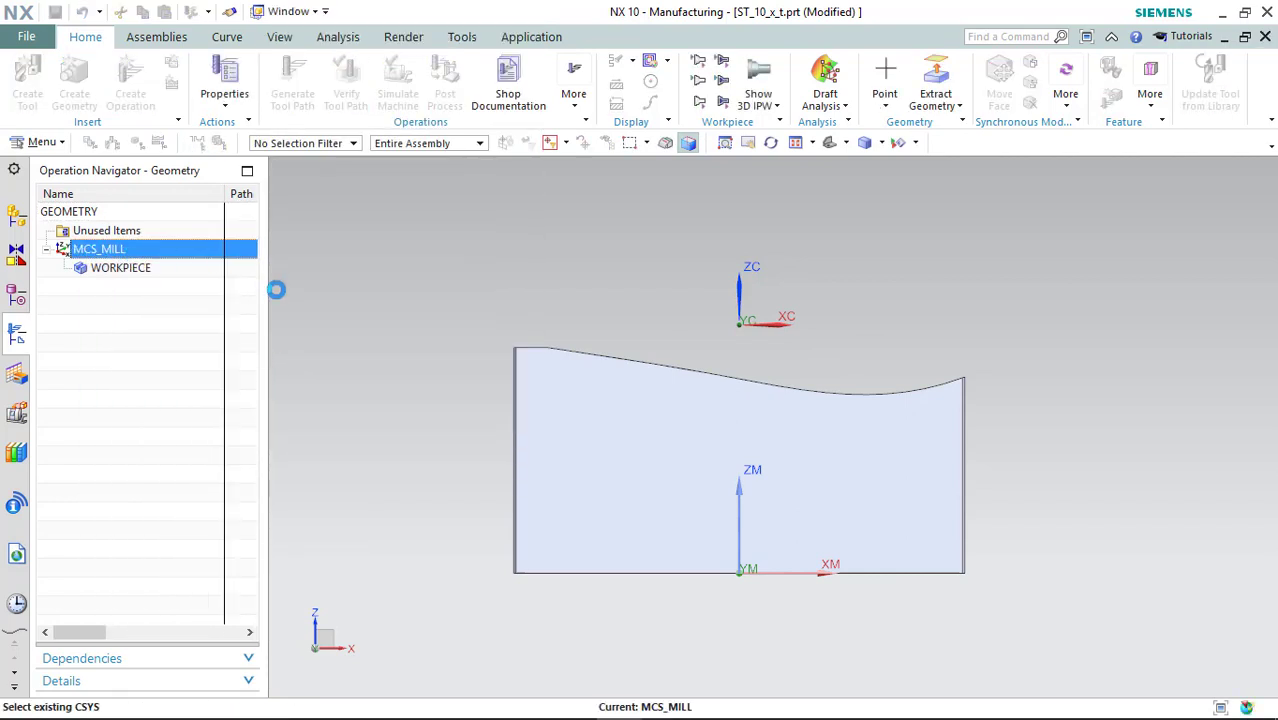
left_click(468, 78)
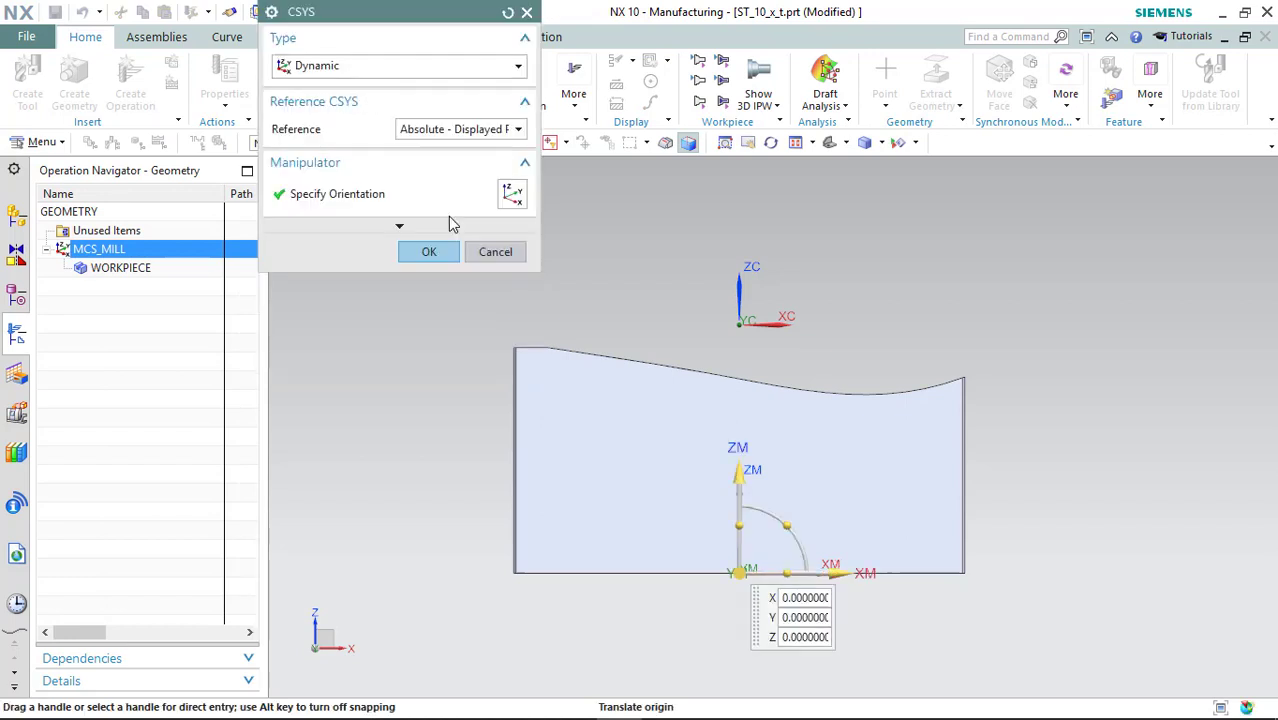
left_click(460, 129)
left_click(440, 145)
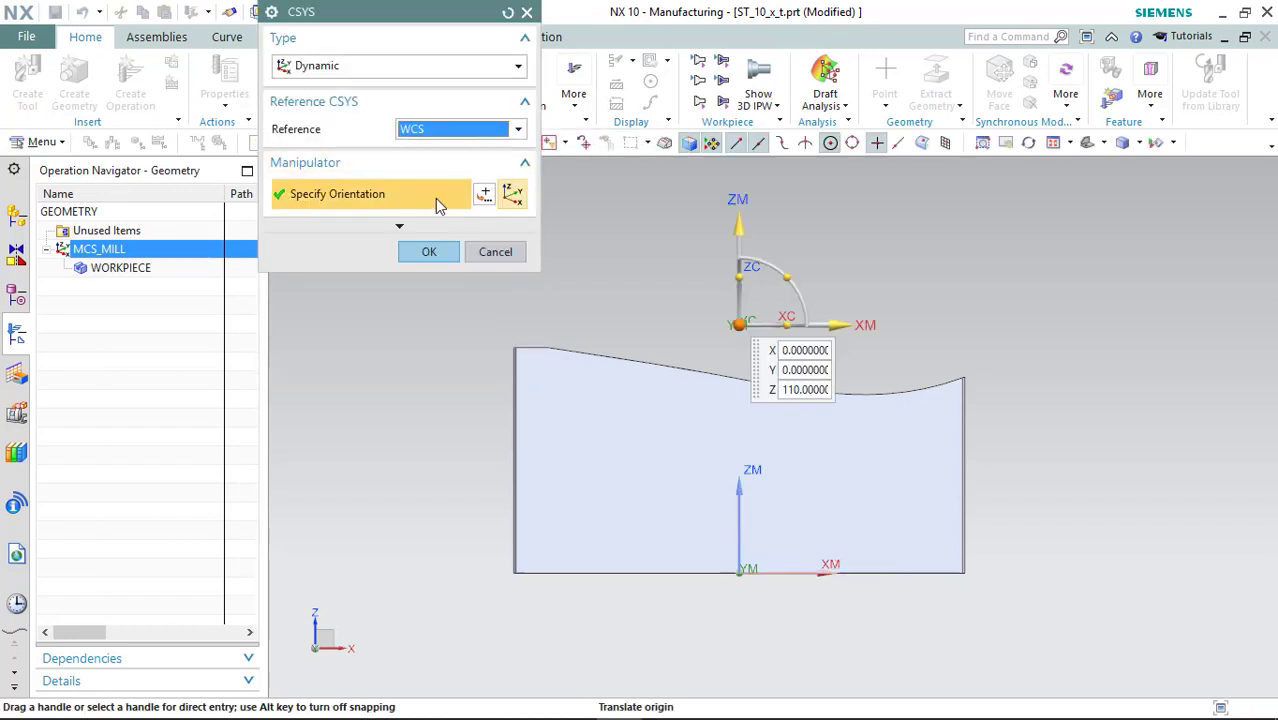
left_click(428, 251)
left_click(416, 361)
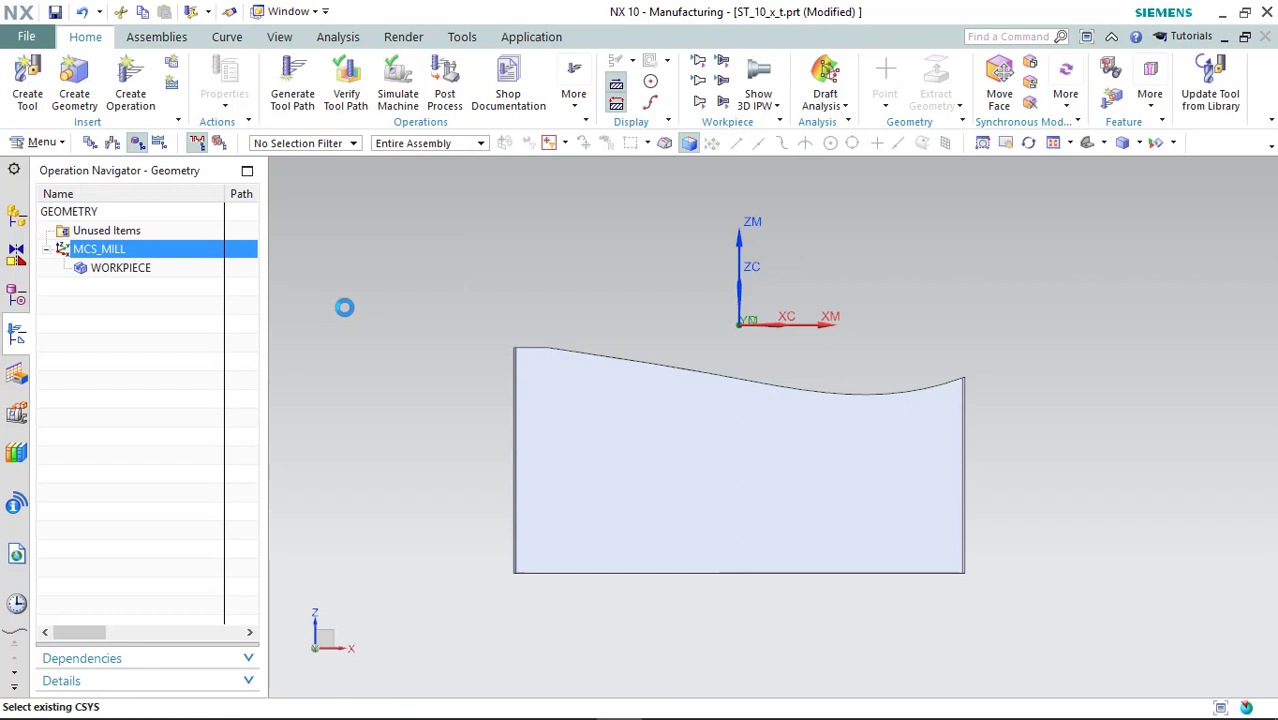
- Edit WORKPIECE and specify the solid body as its part geometry
left_click(122, 270)
right_click(122, 274)
left_click(163, 278)
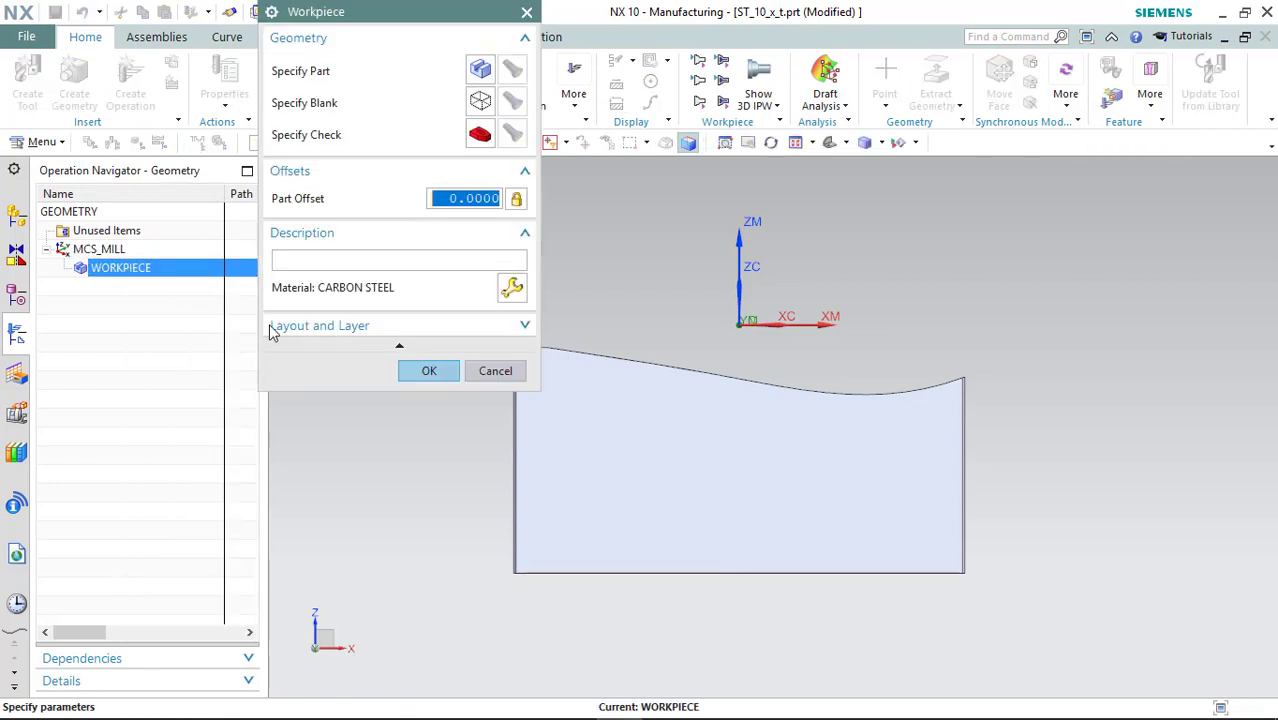
left_click(479, 71)
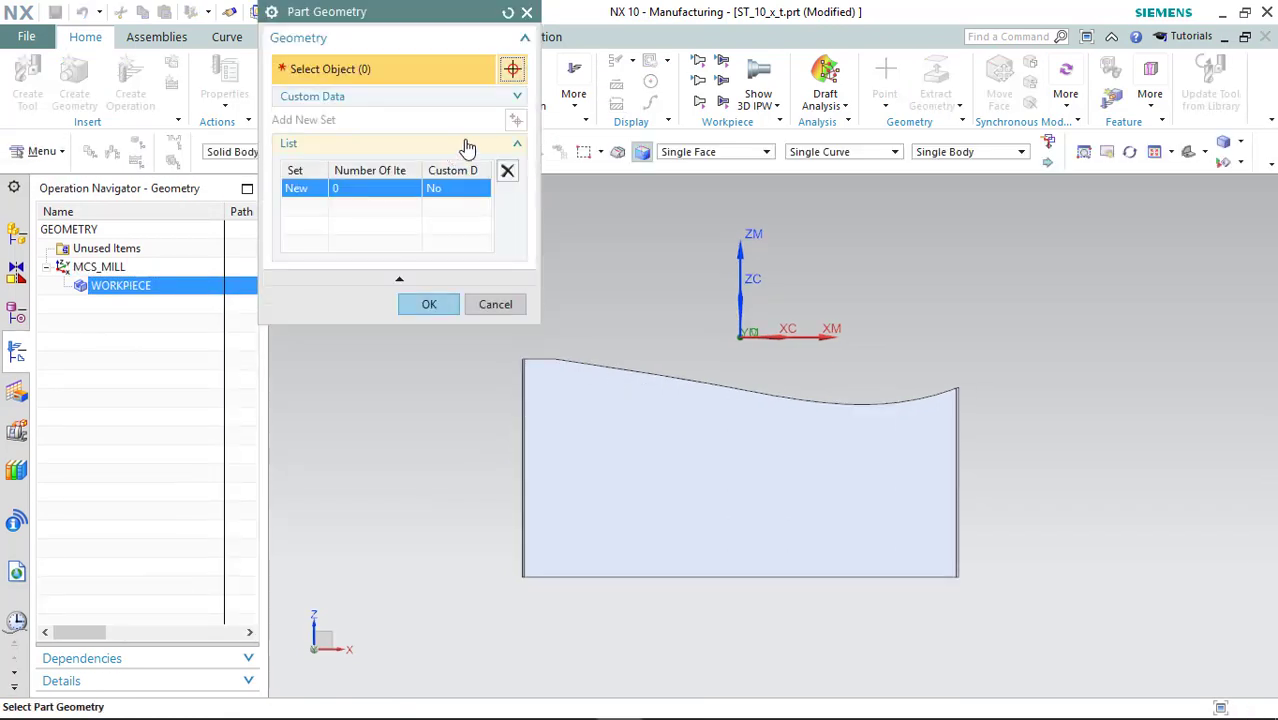
left_click(632, 412)
left_click(425, 375)
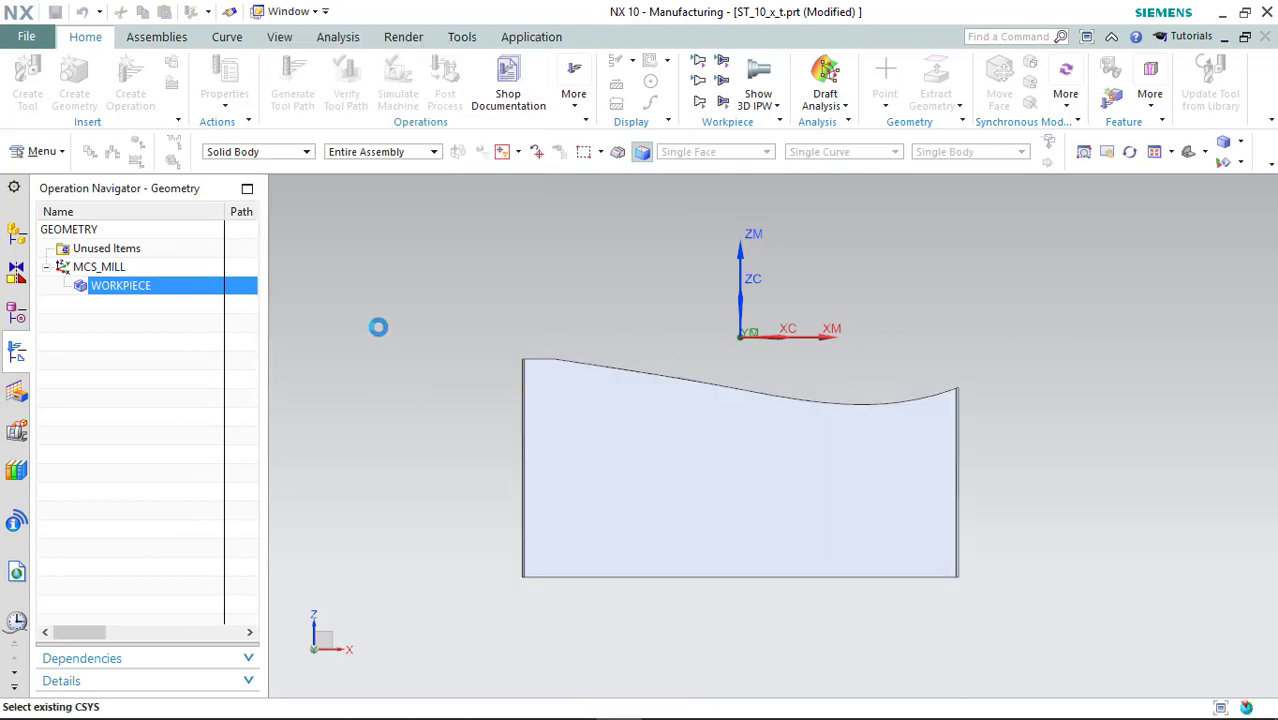
- Make the blank a Bounding Block and start filling its offset fields
left_click(480, 102)
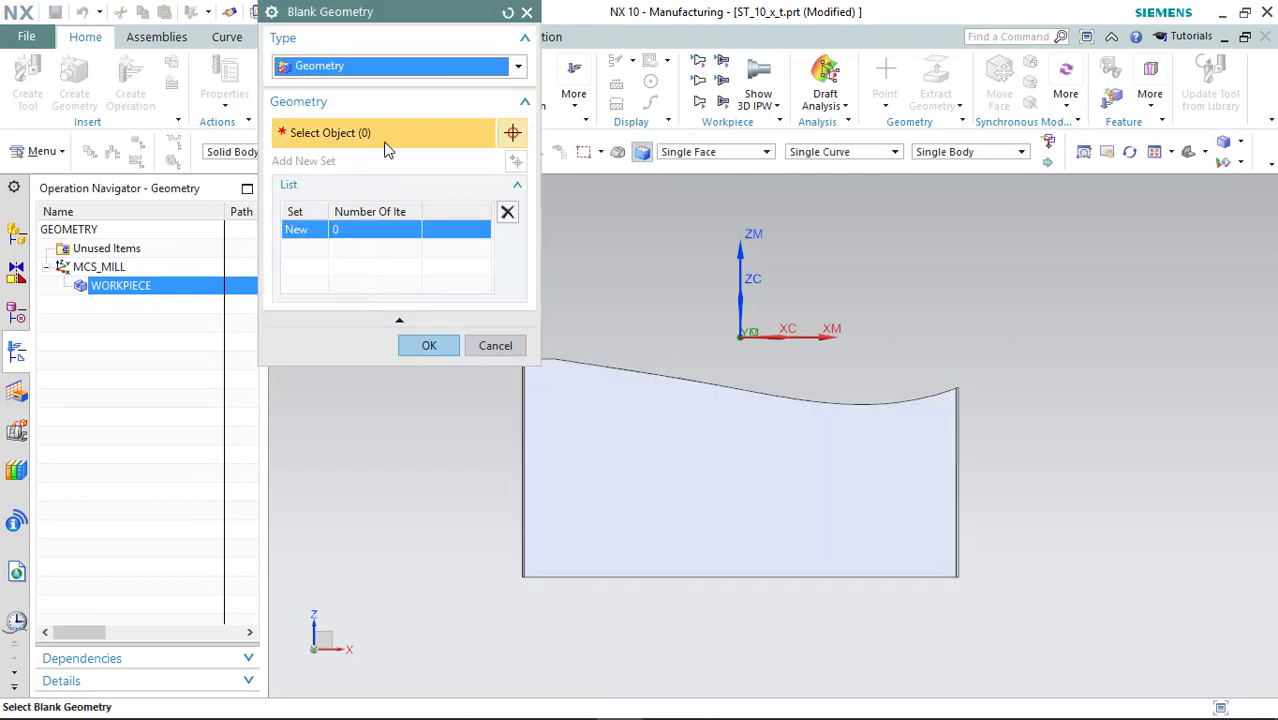
left_click(427, 66)
left_click(360, 123)
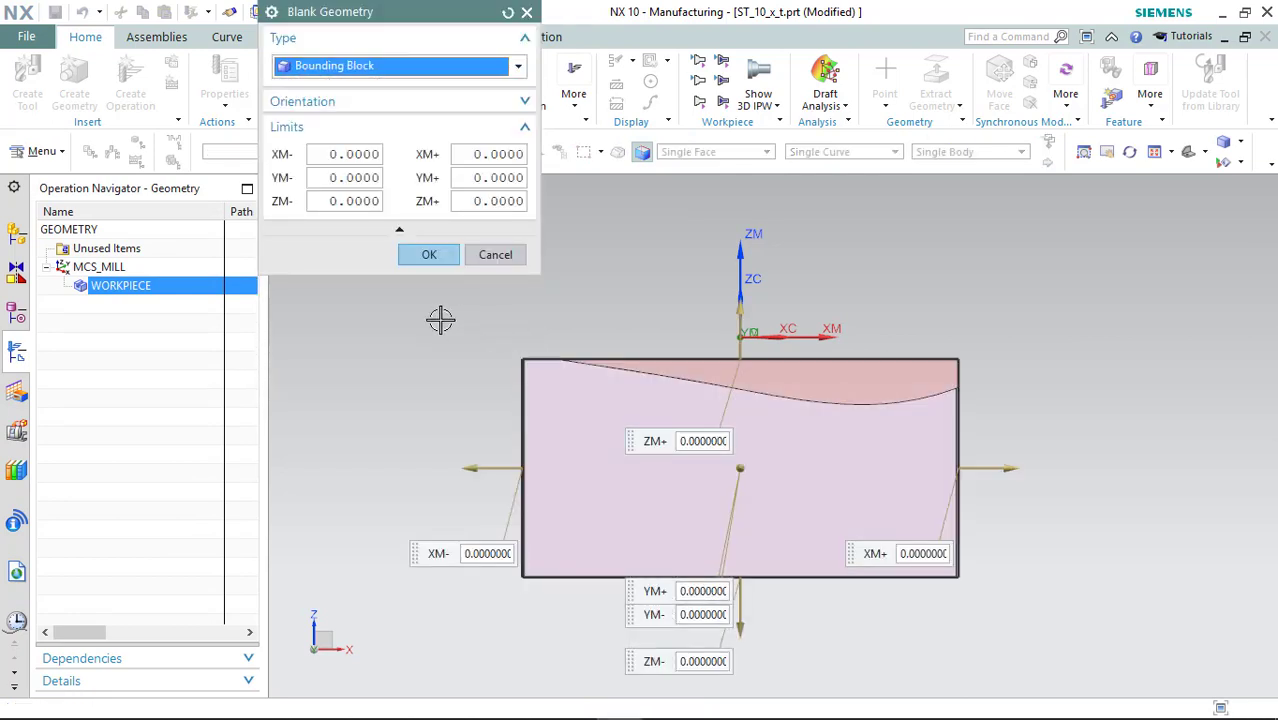
left_click(372, 156)
type("2")
key("Tab")
type("2")
key("Tab")
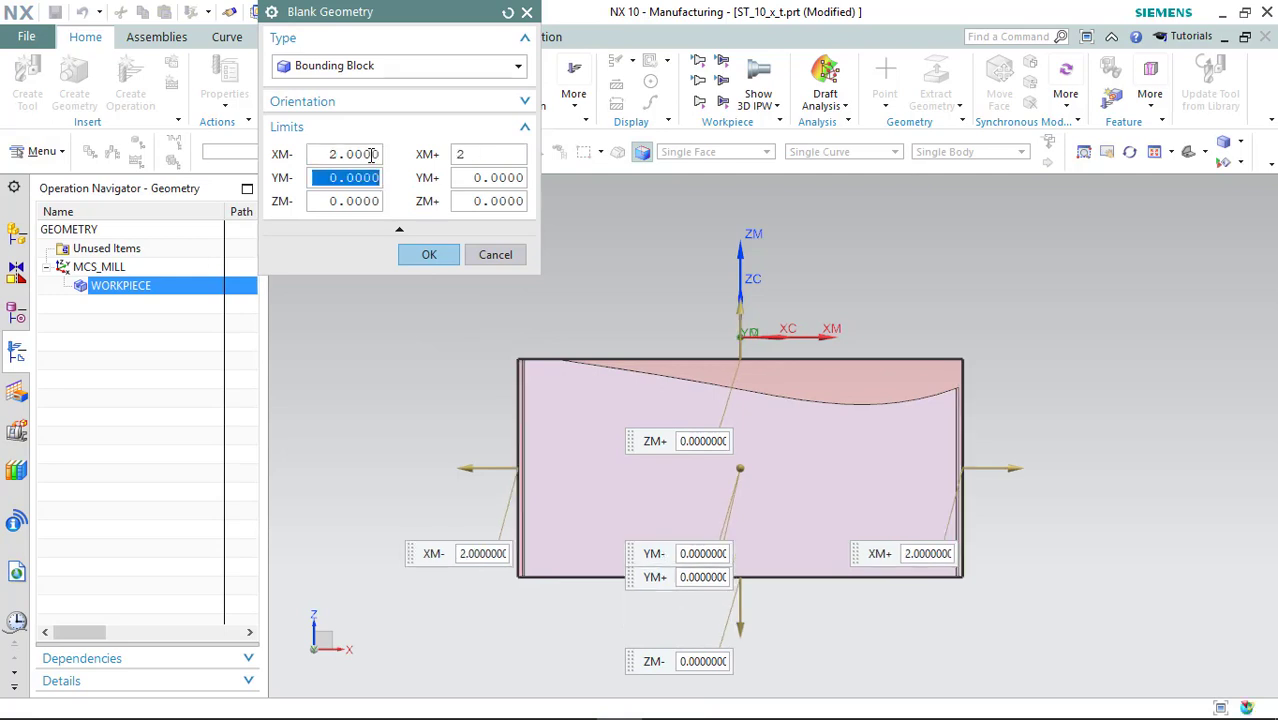
type("2")
- Set the bounding block offsets to 5 on X/Y and ZM- 10, and confirm
key("Tab")
left_click(371, 155)
key("Tab")
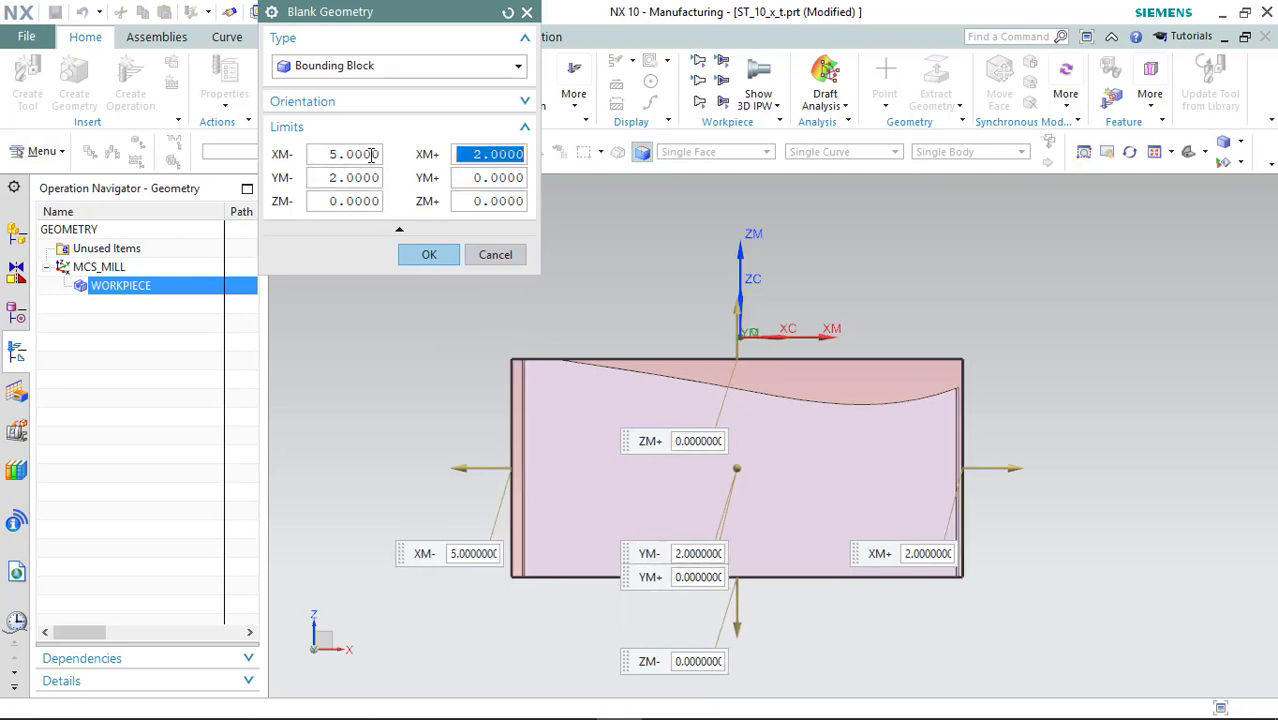
type("5")
key("Tab")
type("5")
key("Tab")
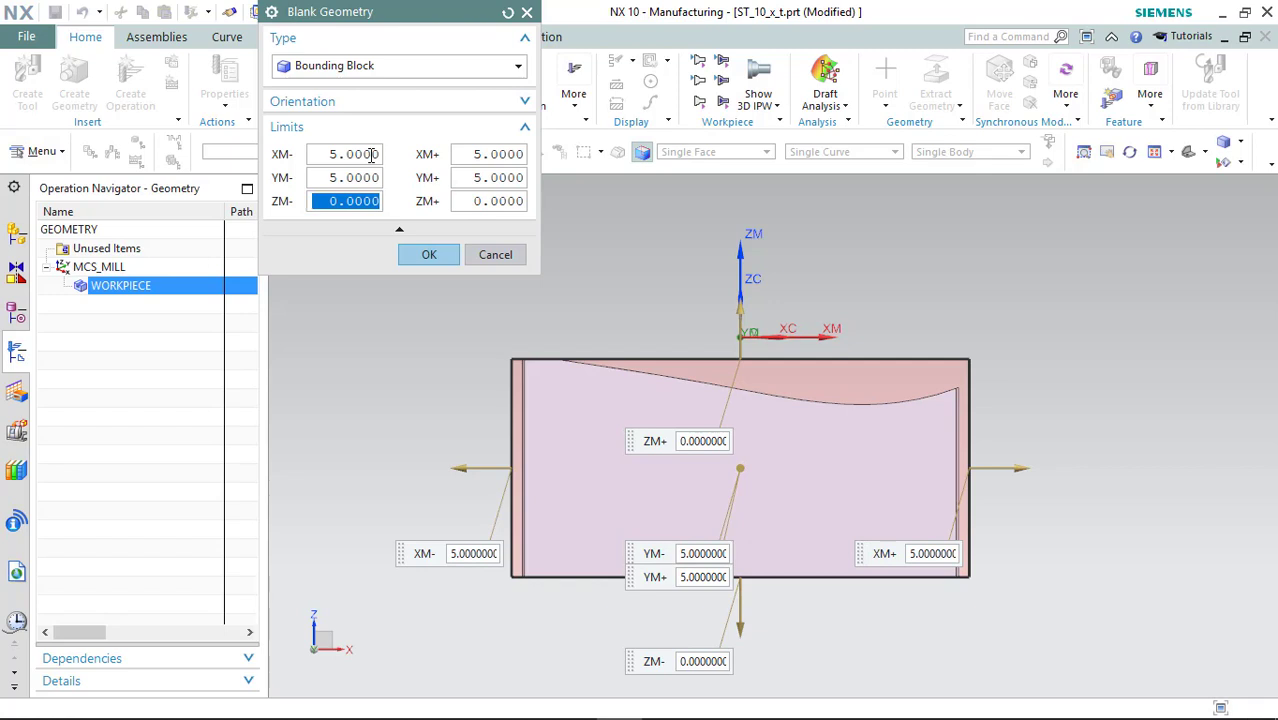
type("10")
key("Tab")
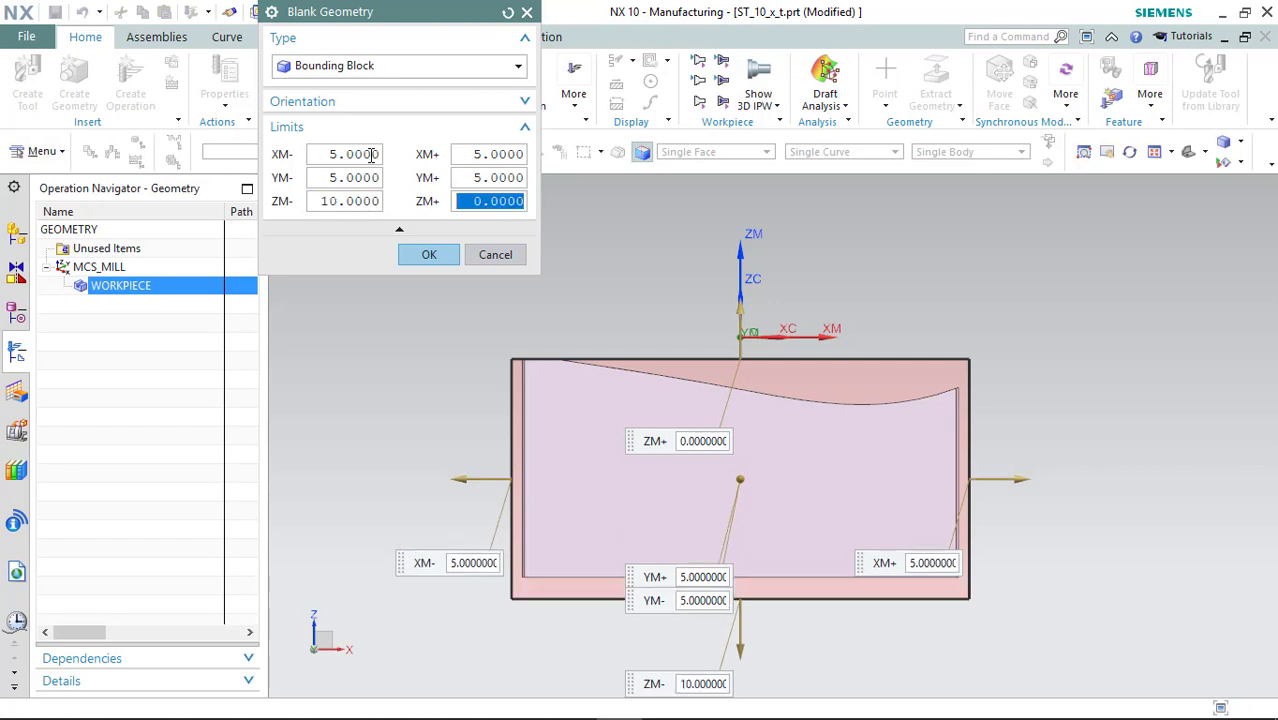
key("Tab")
left_click(428, 256)
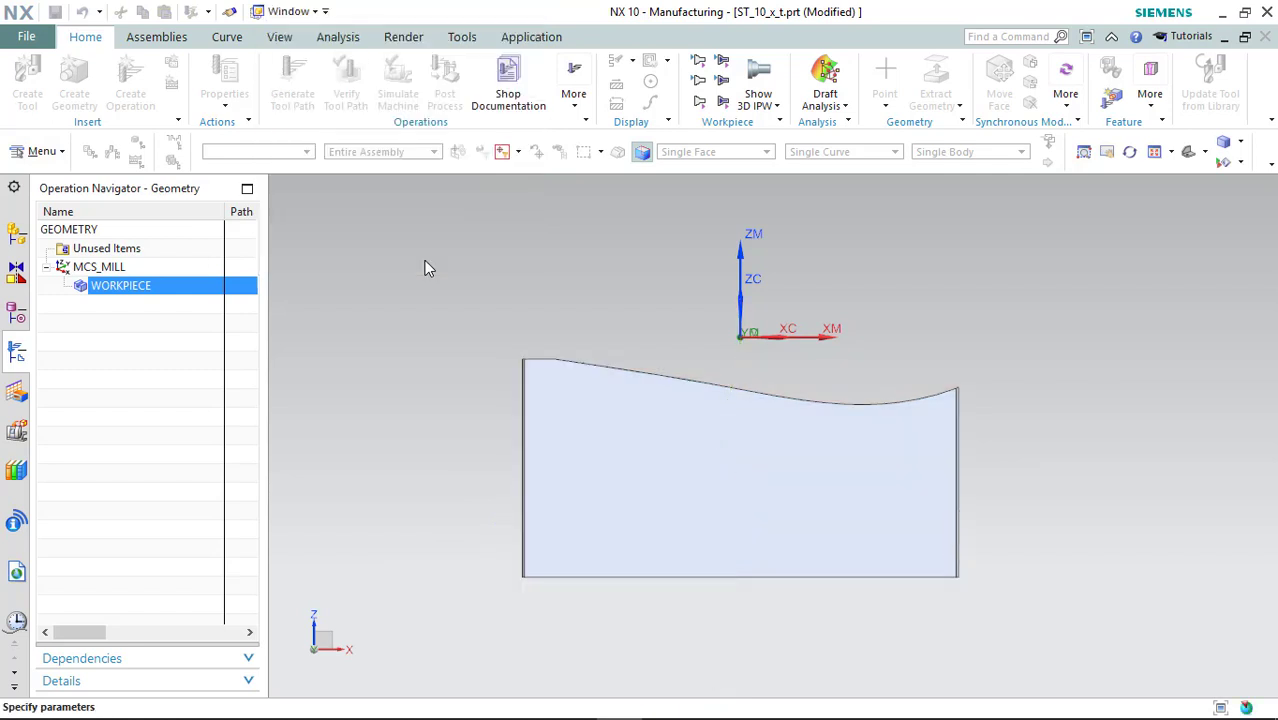
- Accept the WORKPIECE dialog, then insert ZLEVEL_PROFILE operation OP_10 under WORKPIECE
left_click(428, 372)
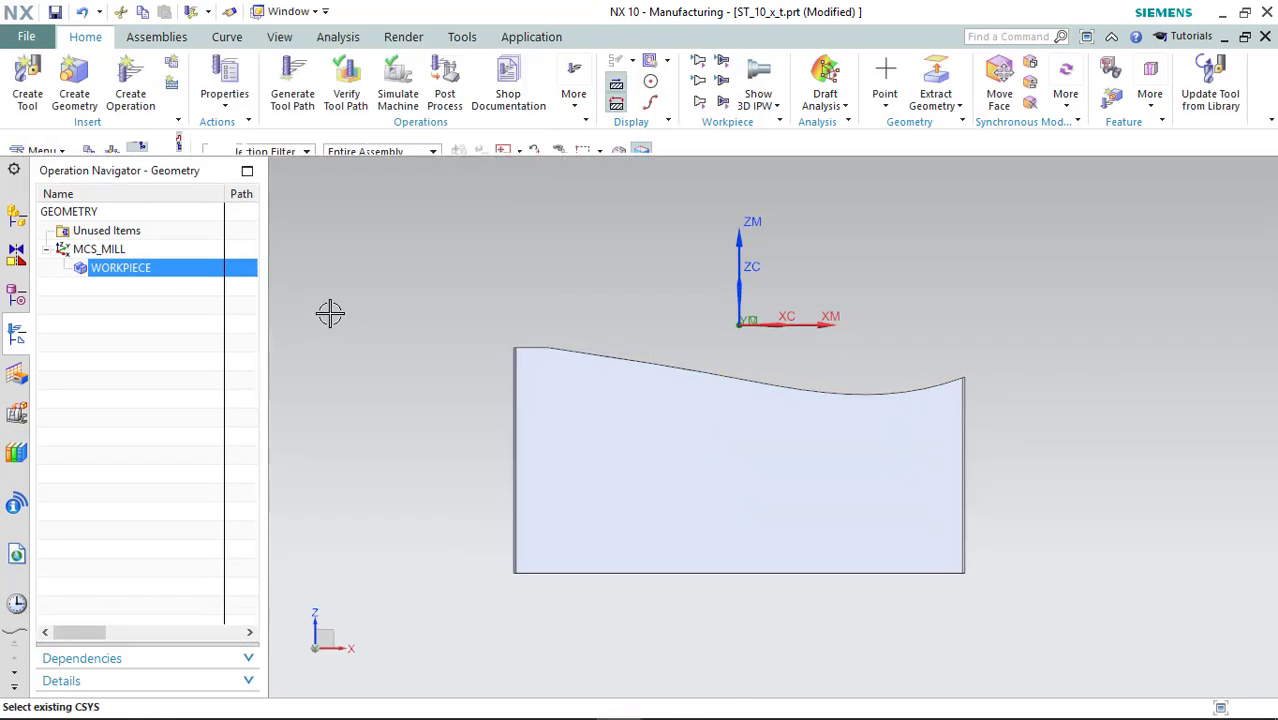
right_click(109, 274)
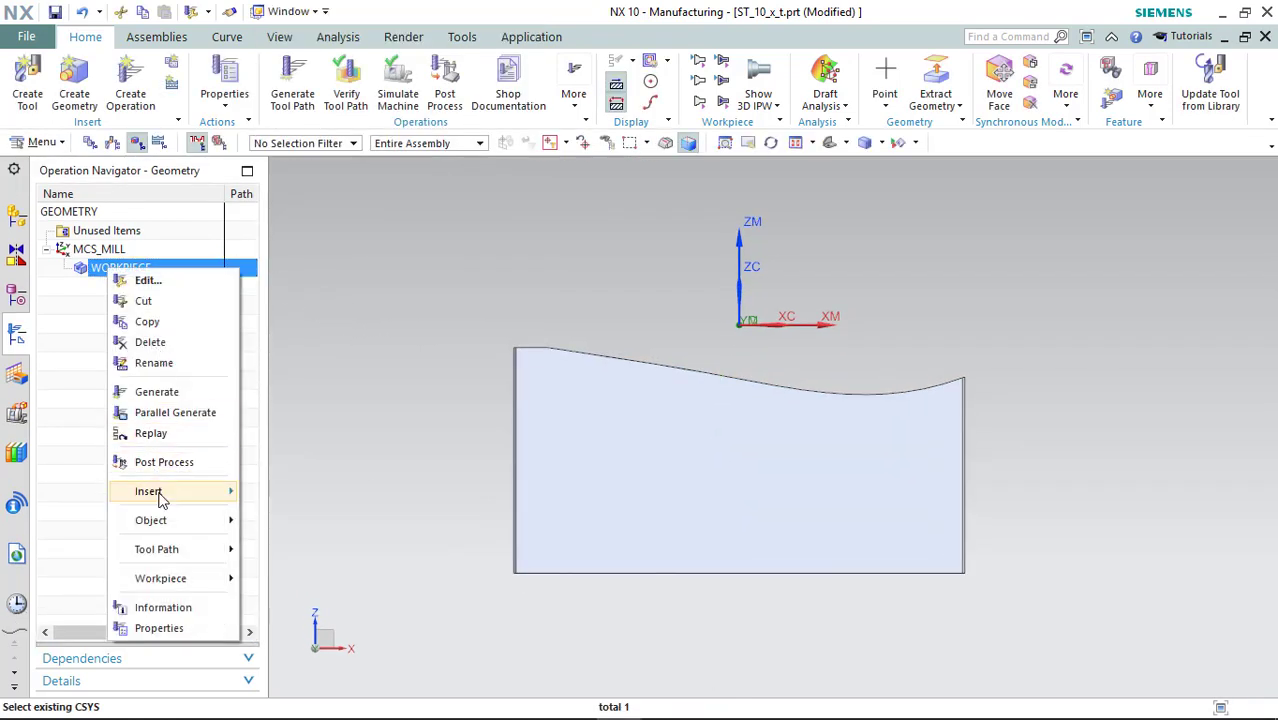
mouse_move(160, 491)
left_click(262, 492)
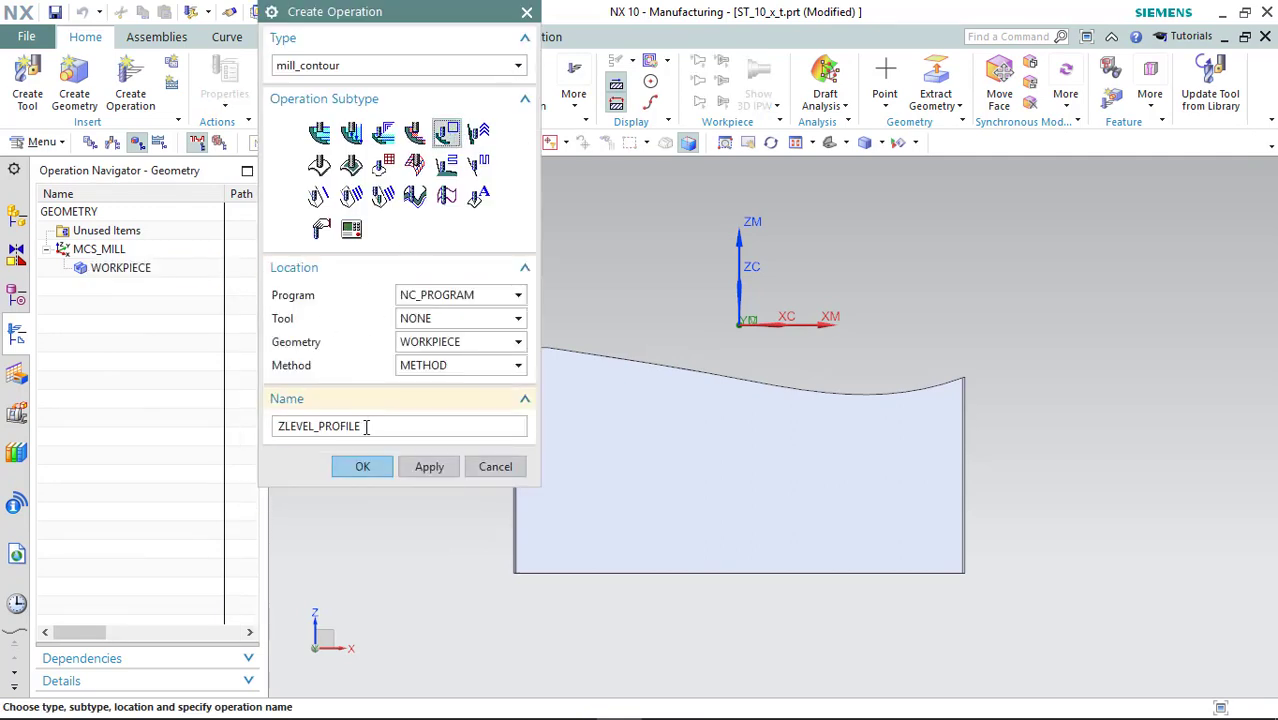
middle_click_drag(690, 430, 778, 381)
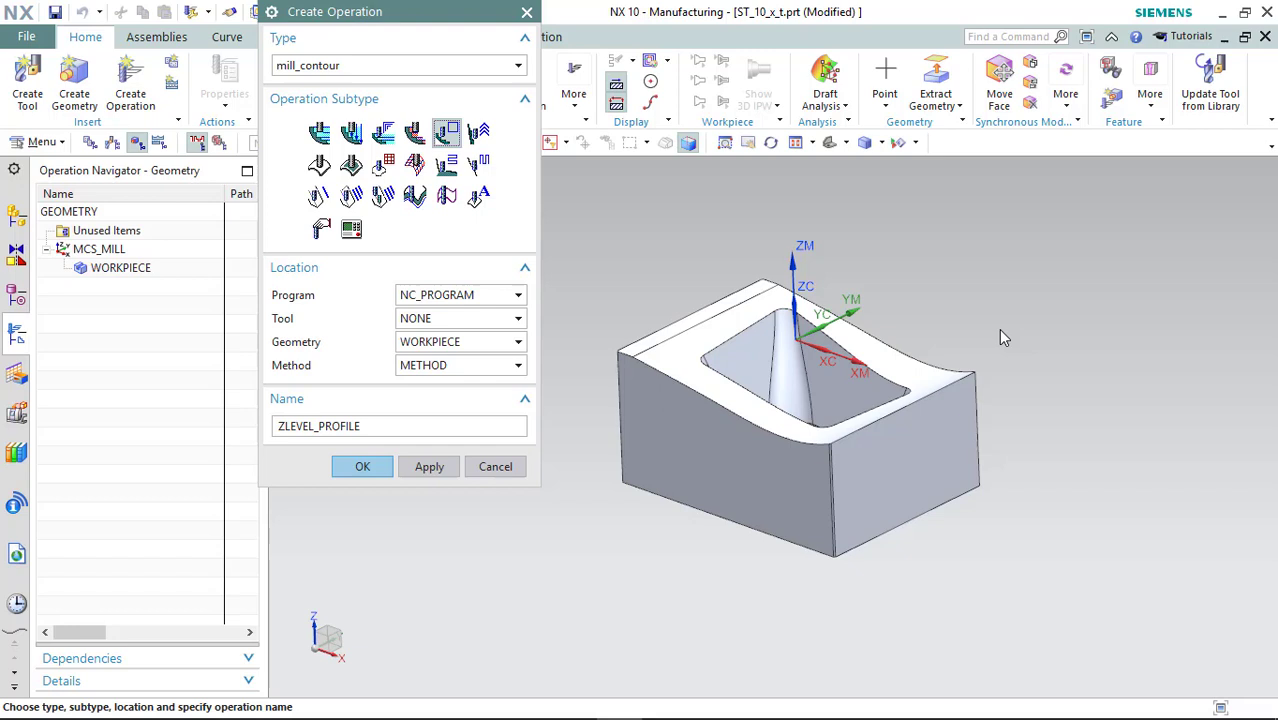
middle_click_drag(1001, 337, 678, 409, "shift")
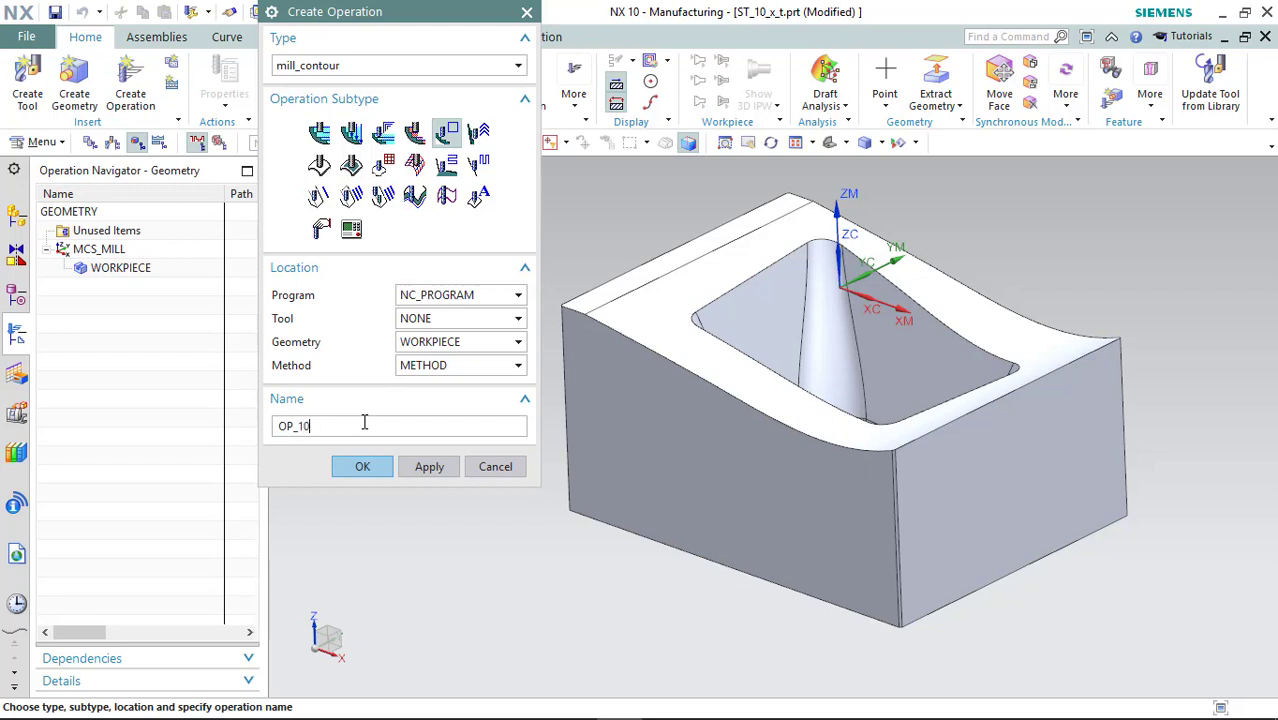
key("Return")
- Pick the first five pocket faces as OP_10's cut area, orbiting between picks
left_click(483, 178)
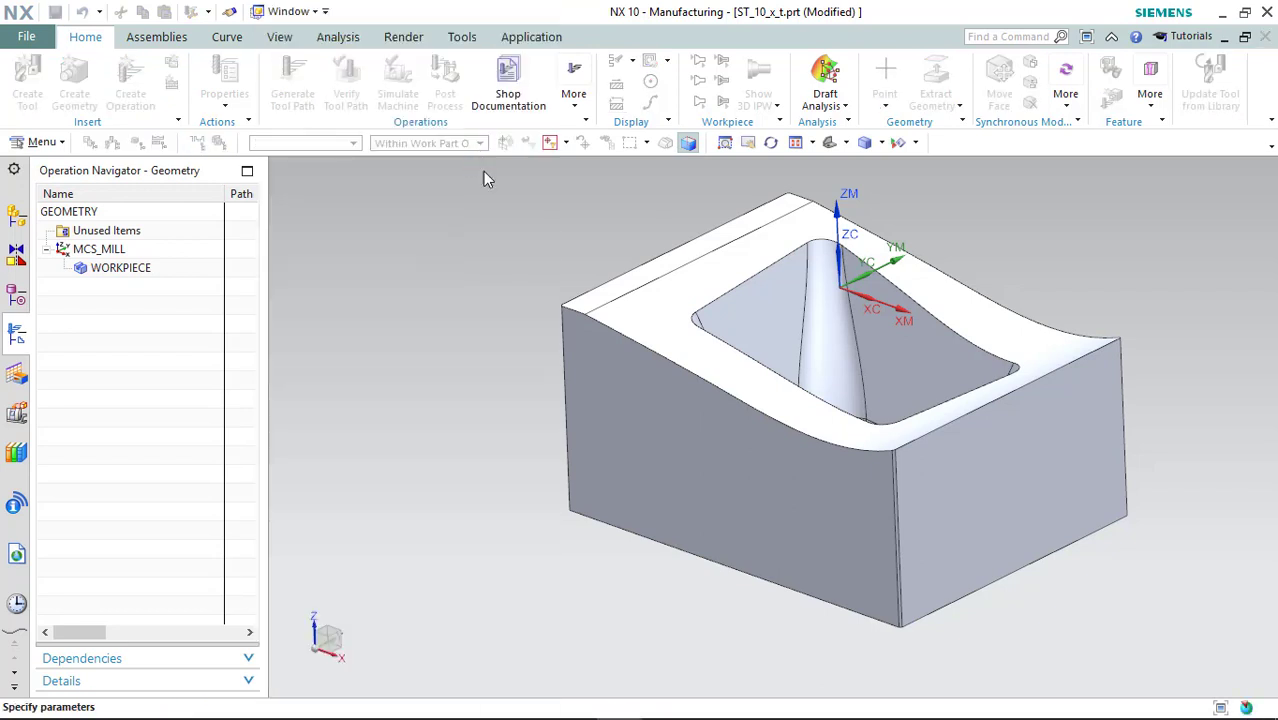
left_click(805, 456)
scroll(913, 476, "up", 6)
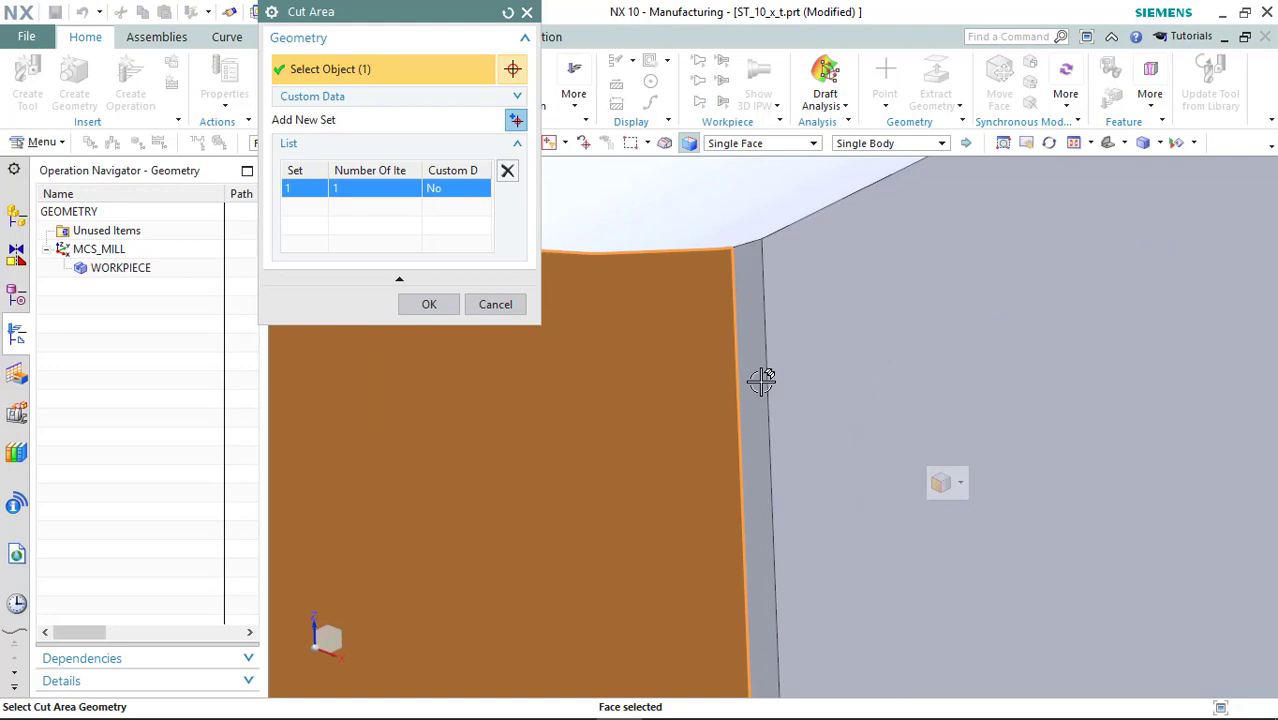
left_click(762, 380)
left_click(836, 431)
scroll(1135, 260, "down", 6)
middle_click_drag(1135, 260, 1050, 269)
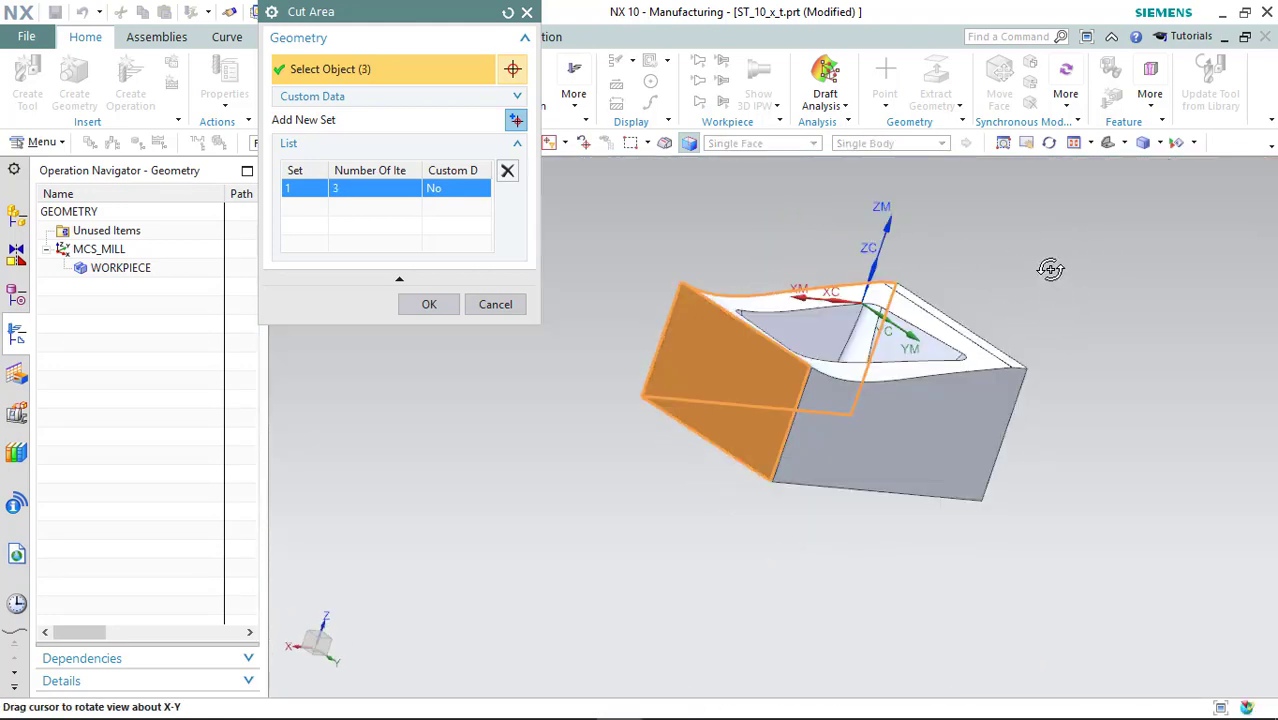
scroll(836, 342, "up", 6)
left_click(582, 257)
left_click(719, 456)
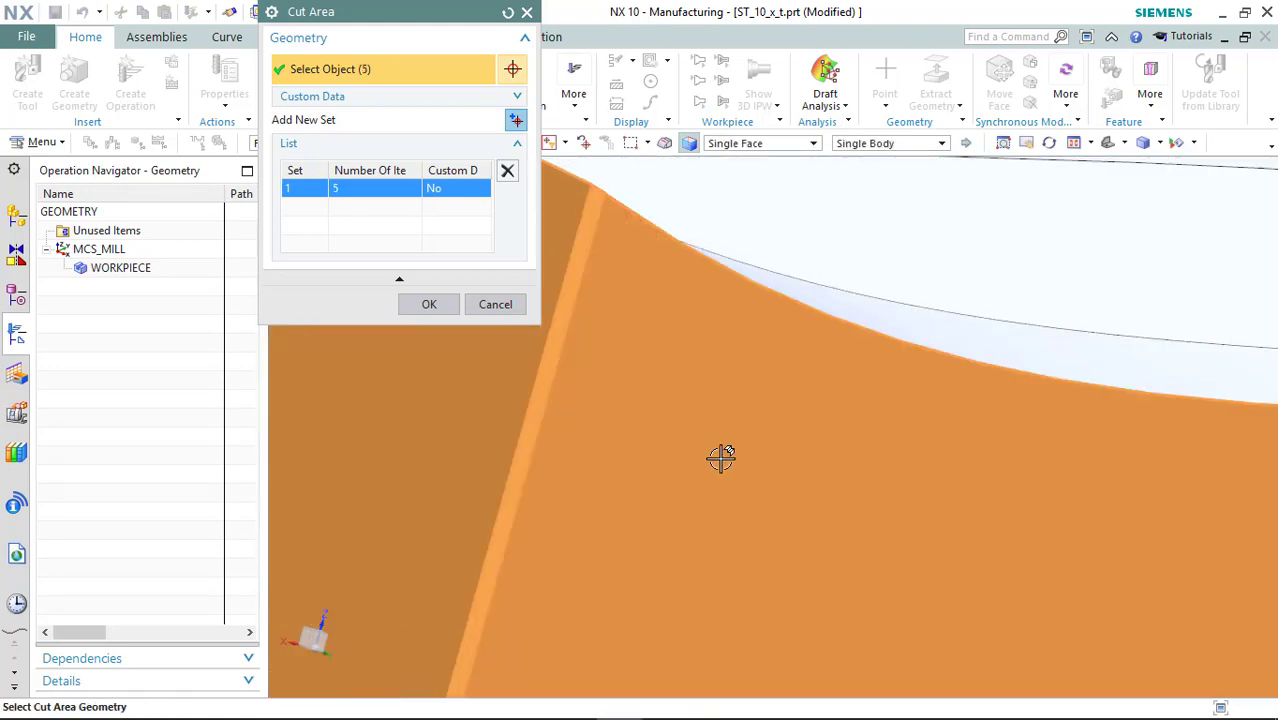
scroll(870, 451, "down", 5)
- Add the grey faces and the thin face, bringing the cut area to eight faces
middle_click_drag(870, 451, 776, 434)
scroll(733, 420, "up", 5)
scroll(733, 420, "up", 2)
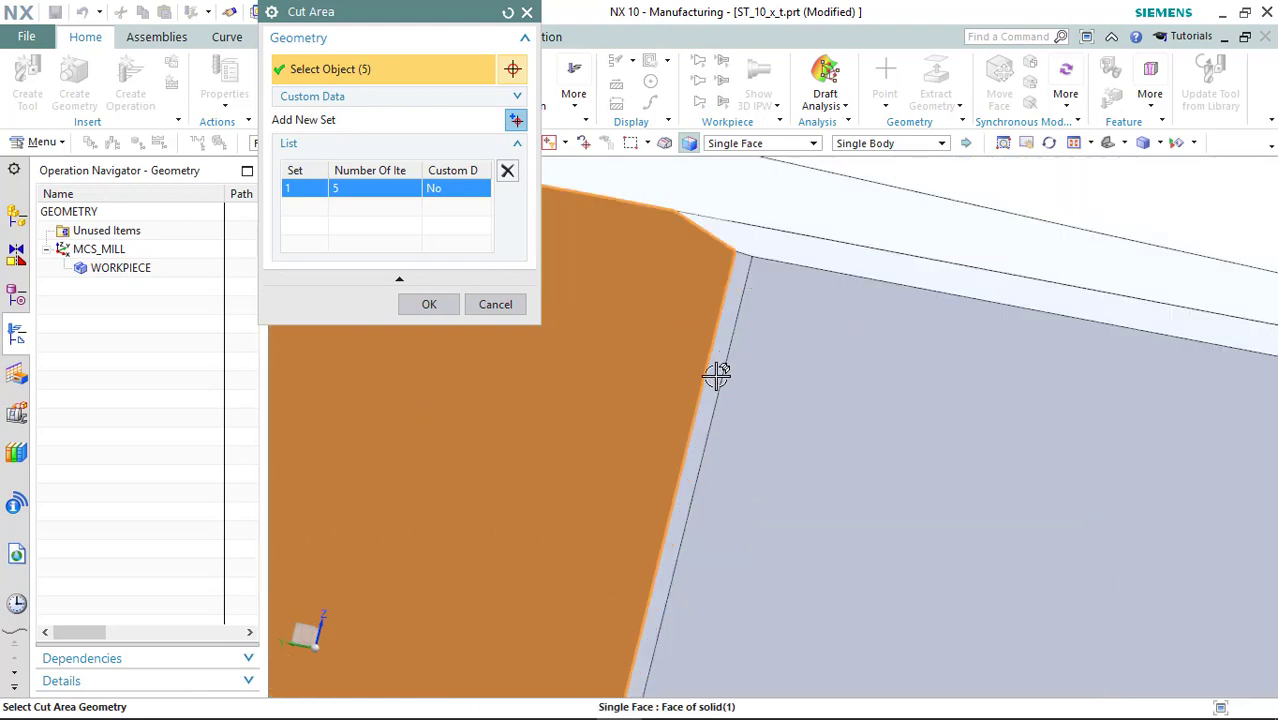
left_click(722, 380)
left_click(822, 474)
scroll(822, 474, "down", 4)
middle_click_drag(822, 474, 811, 437)
scroll(710, 406, "up", 5)
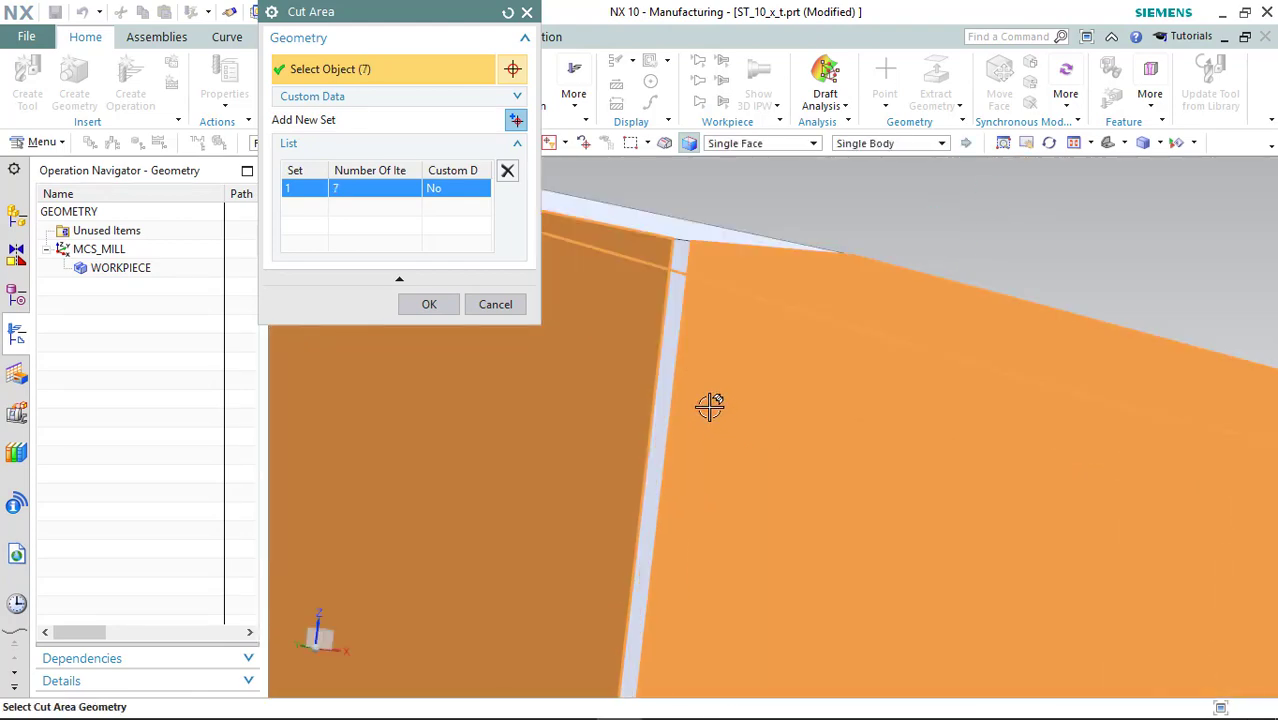
left_click(628, 314)
scroll(782, 457, "down", 4)
middle_click_drag(932, 424, 662, 334)
- Confirm the cut area and create a new end mill tool named D30
left_click(429, 305)
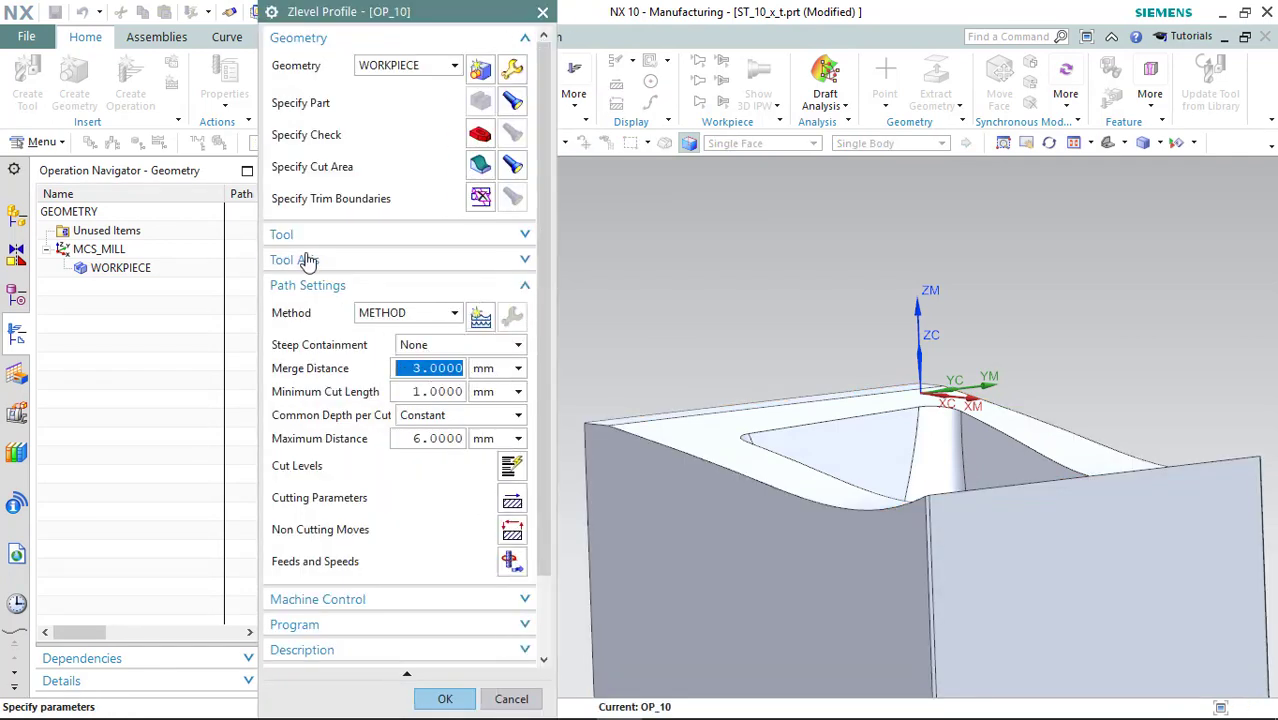
left_click(295, 234)
left_click(480, 264)
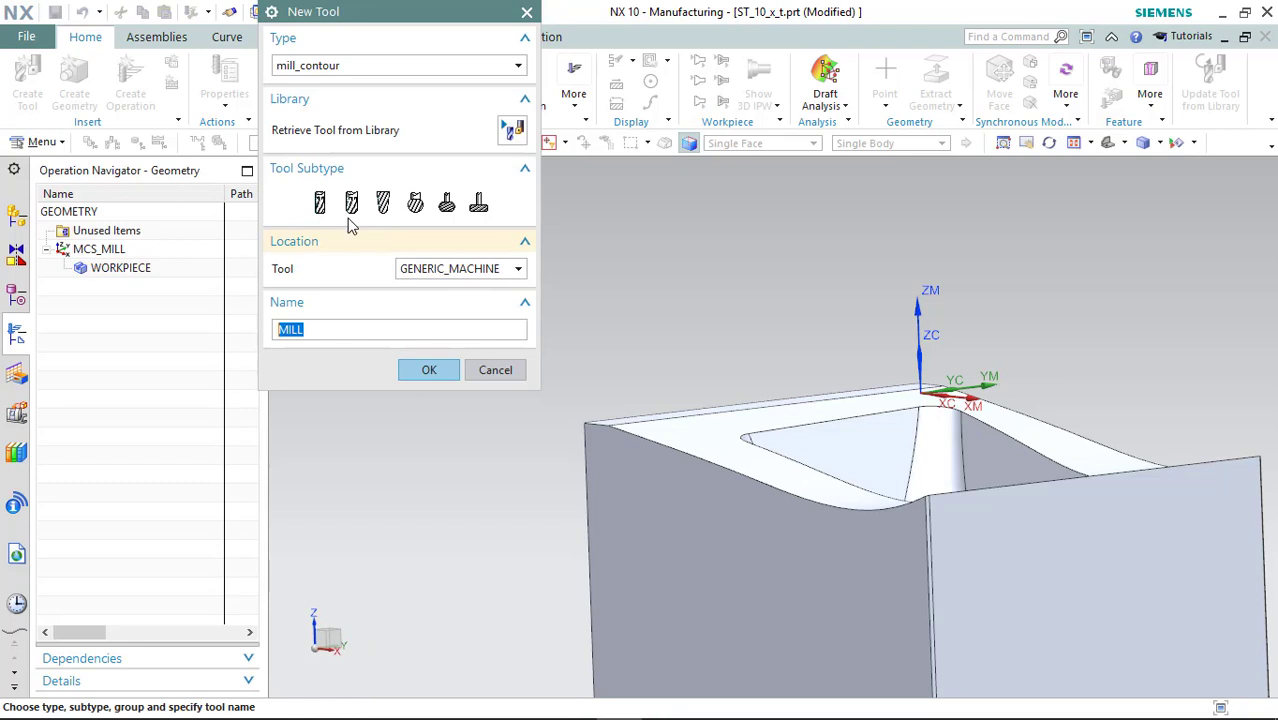
left_click(319, 204)
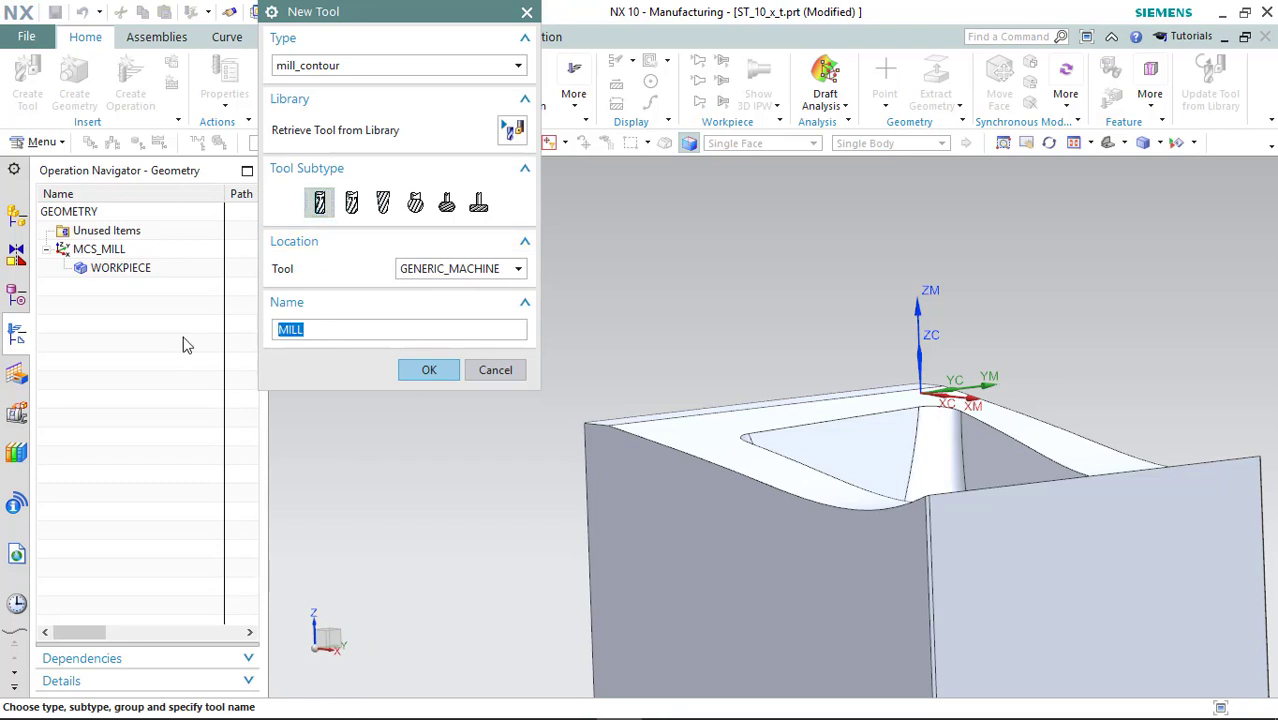
left_click(424, 371)
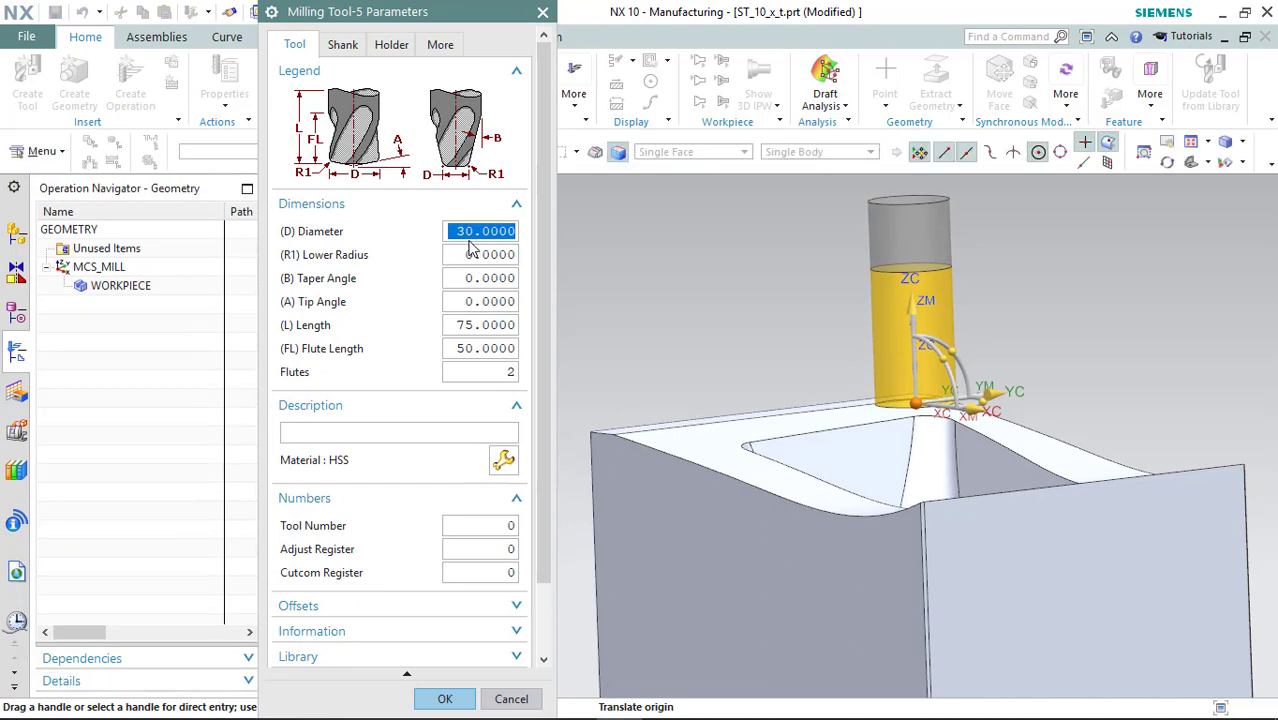
- Give the D30 tool a 150 mm length and accept its parameters
middle_click_drag(827, 337, 662, 283)
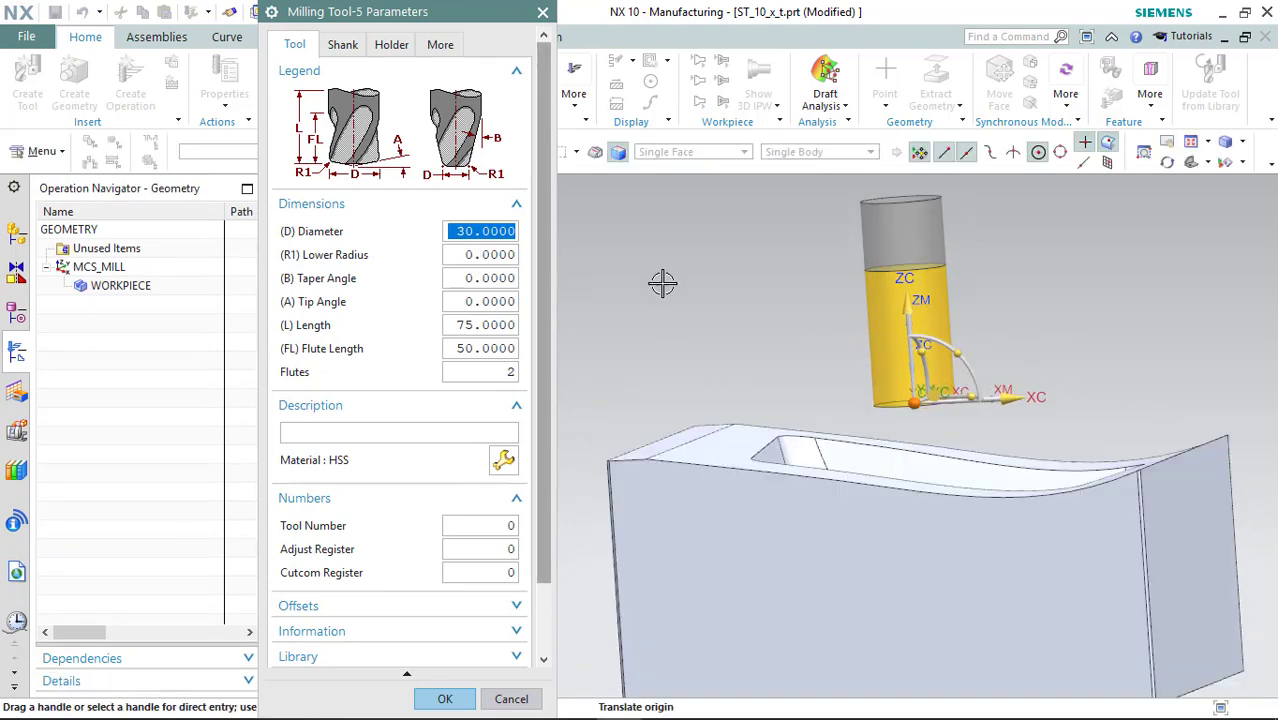
left_click(494, 247)
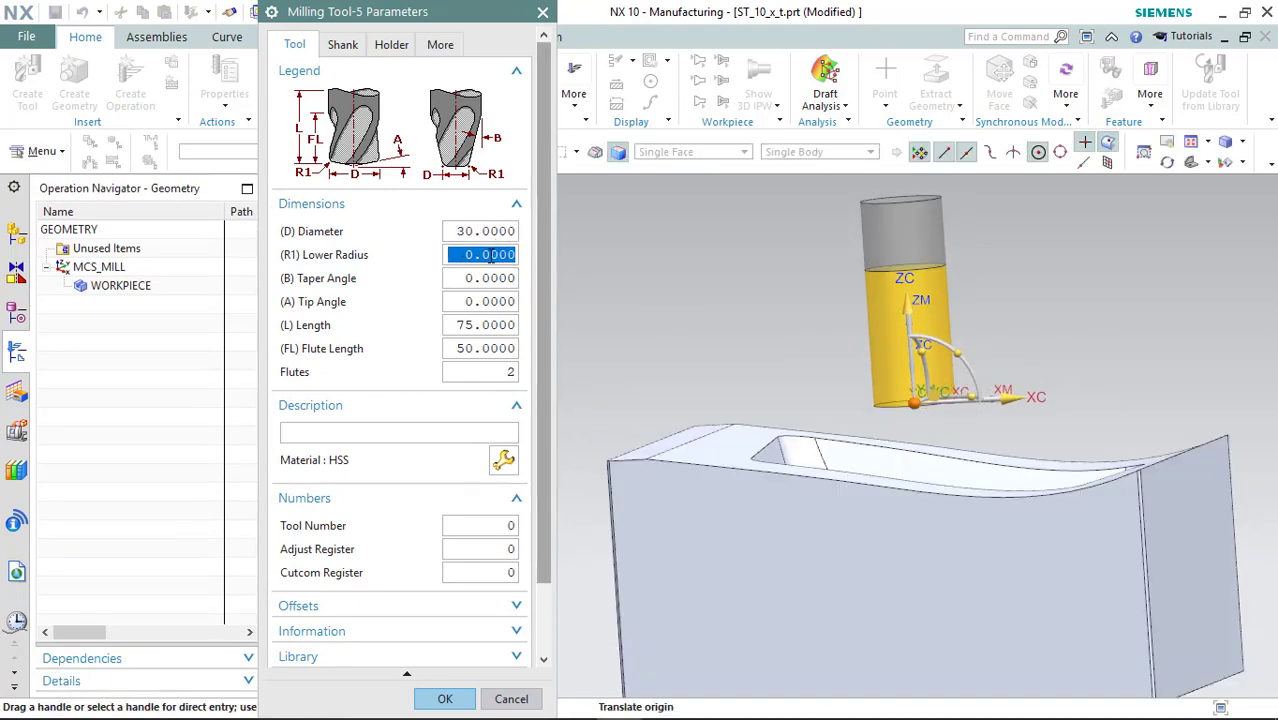
key("Tab")
key("Tab")
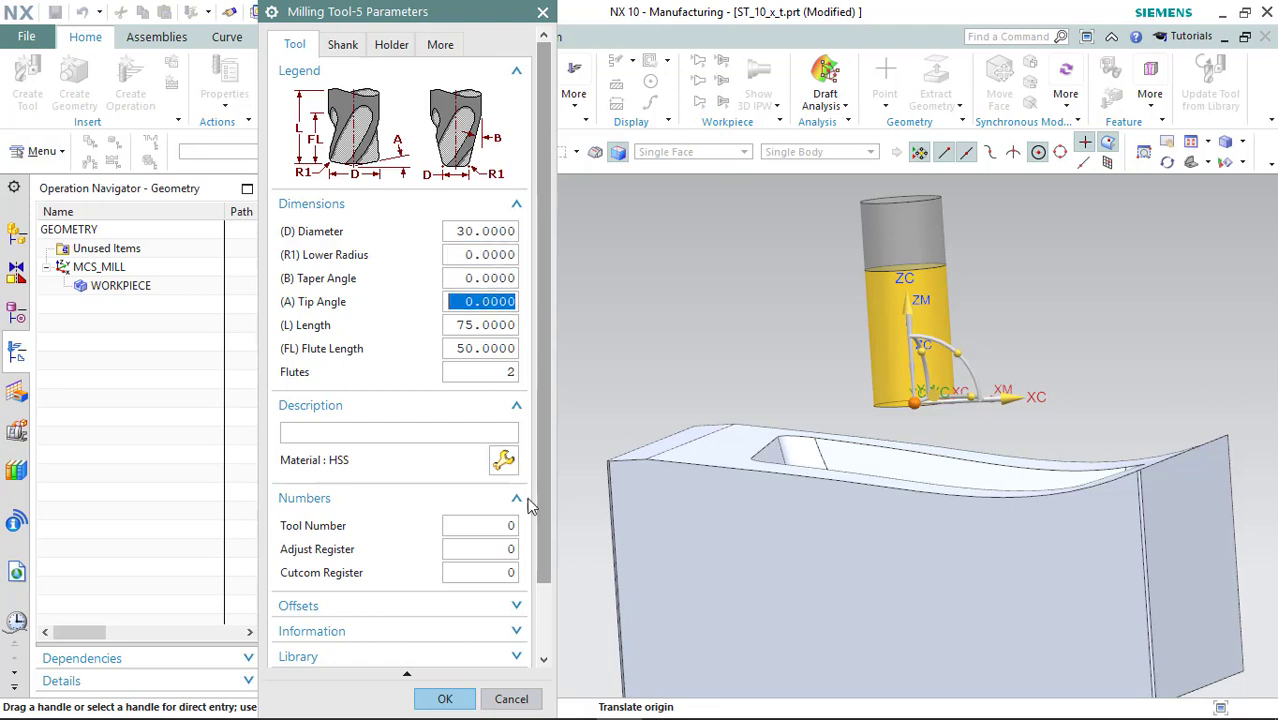
key("Tab")
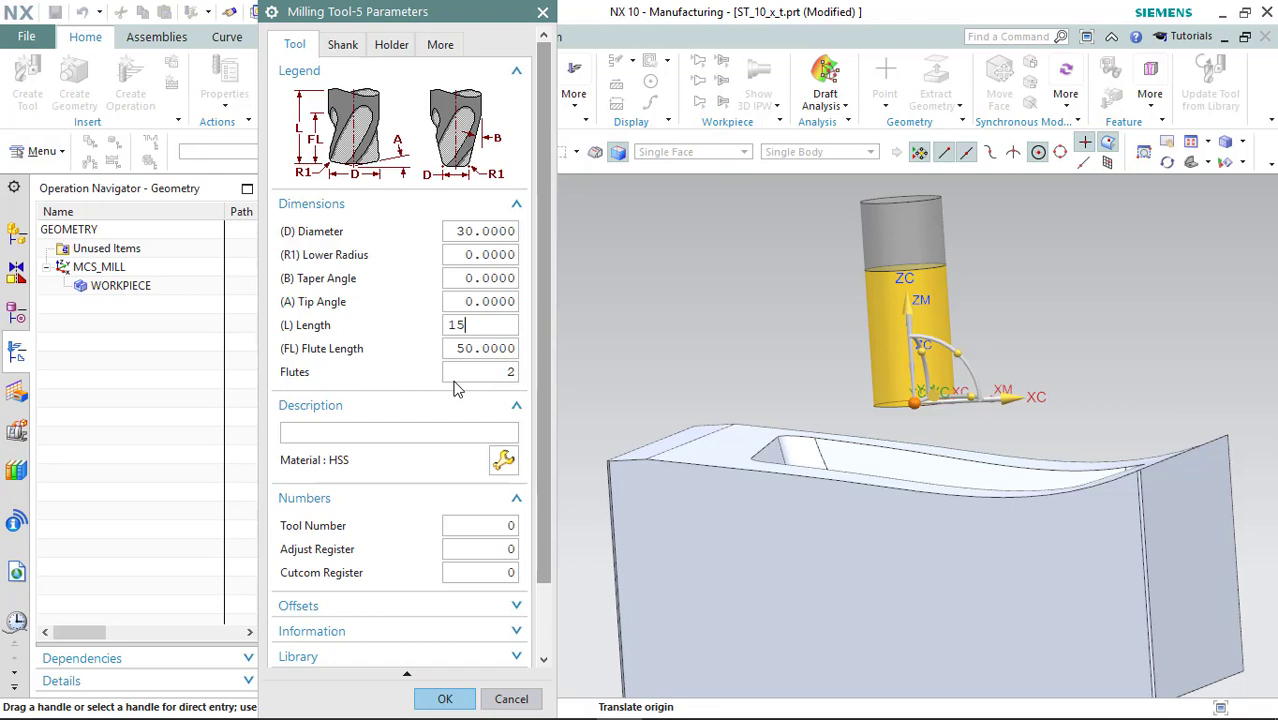
type("150")
key("Tab")
key("Tab")
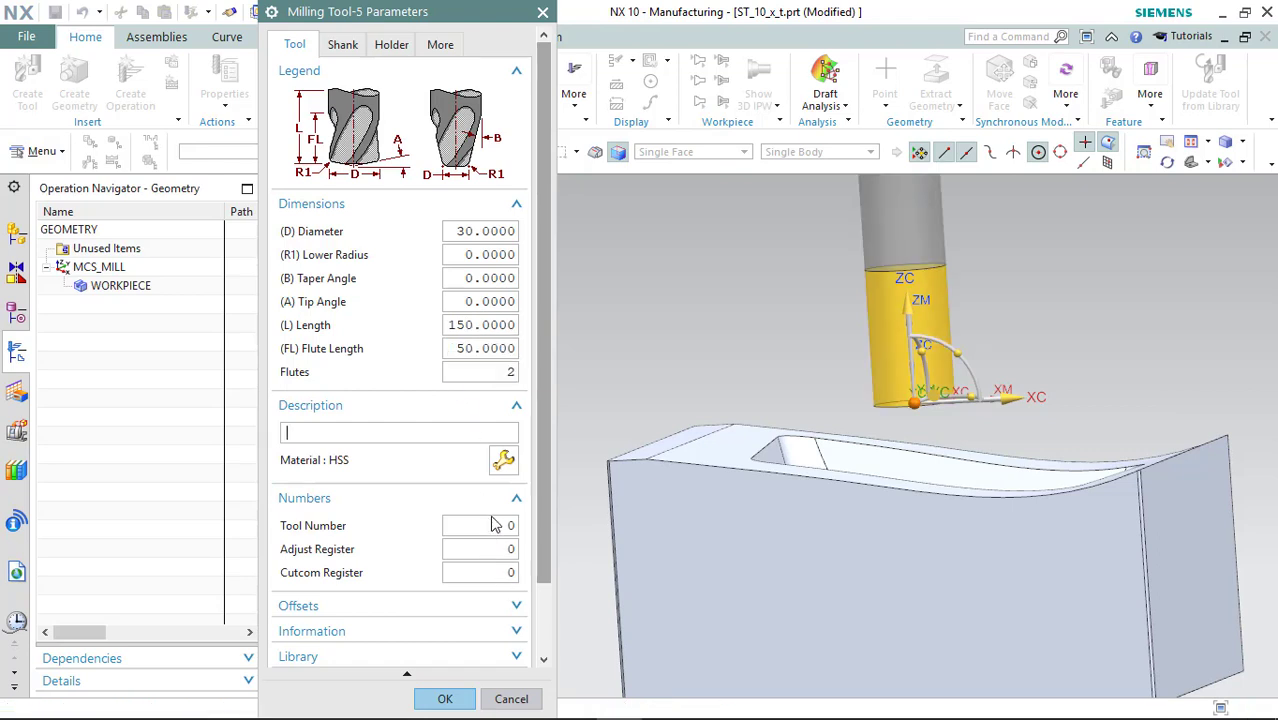
scroll(494, 520, "down", 3)
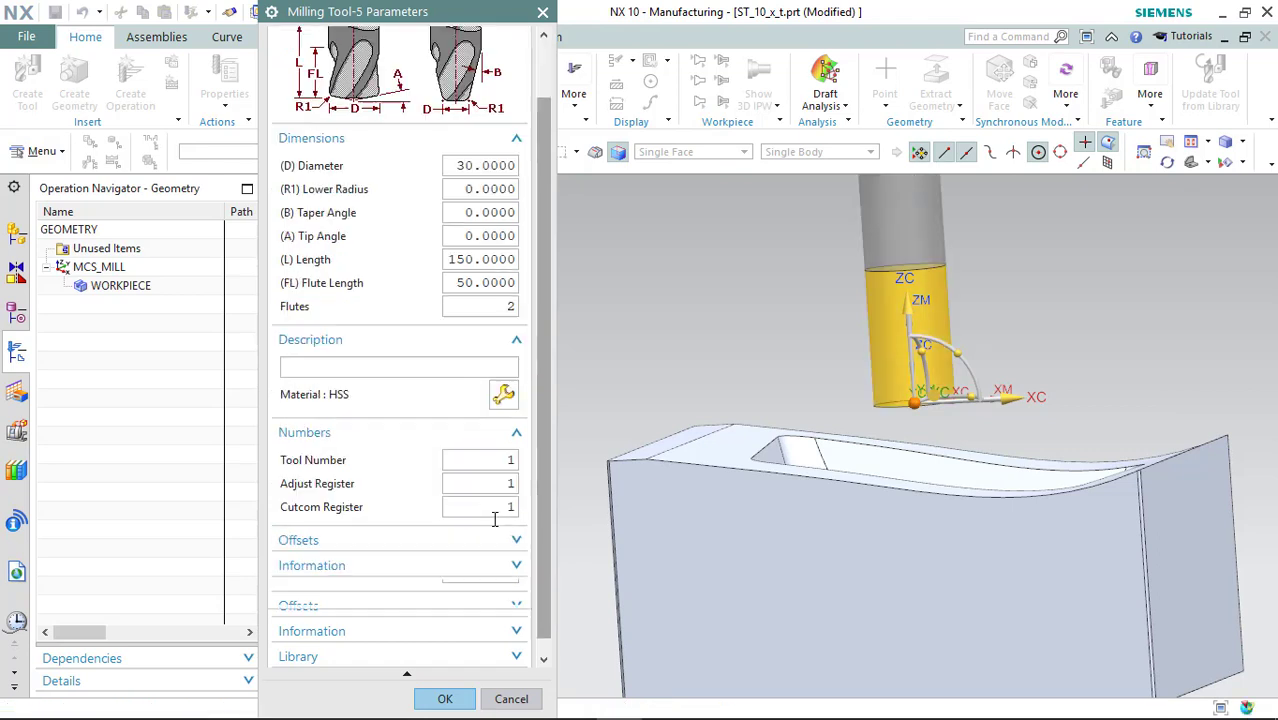
left_click(432, 695)
- Keep the Method at METHOD and Steep Containment at None
middle_click(427, 455)
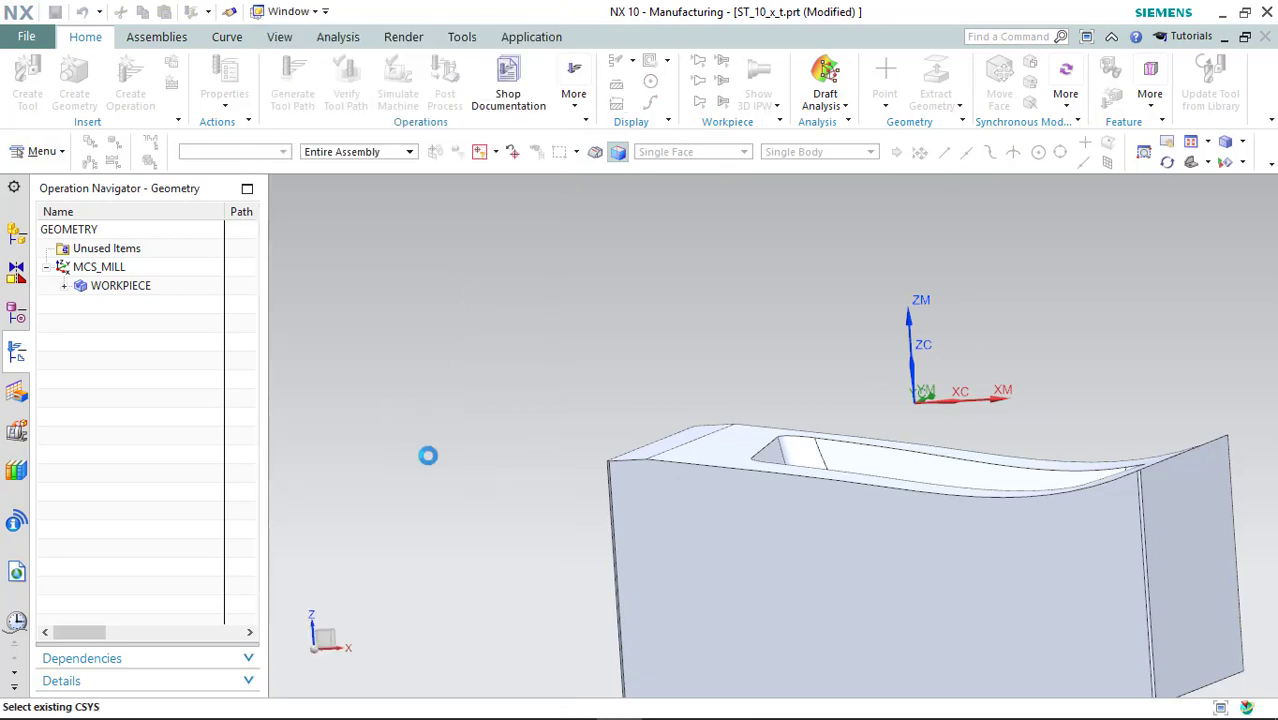
scroll(373, 515, "down", 3)
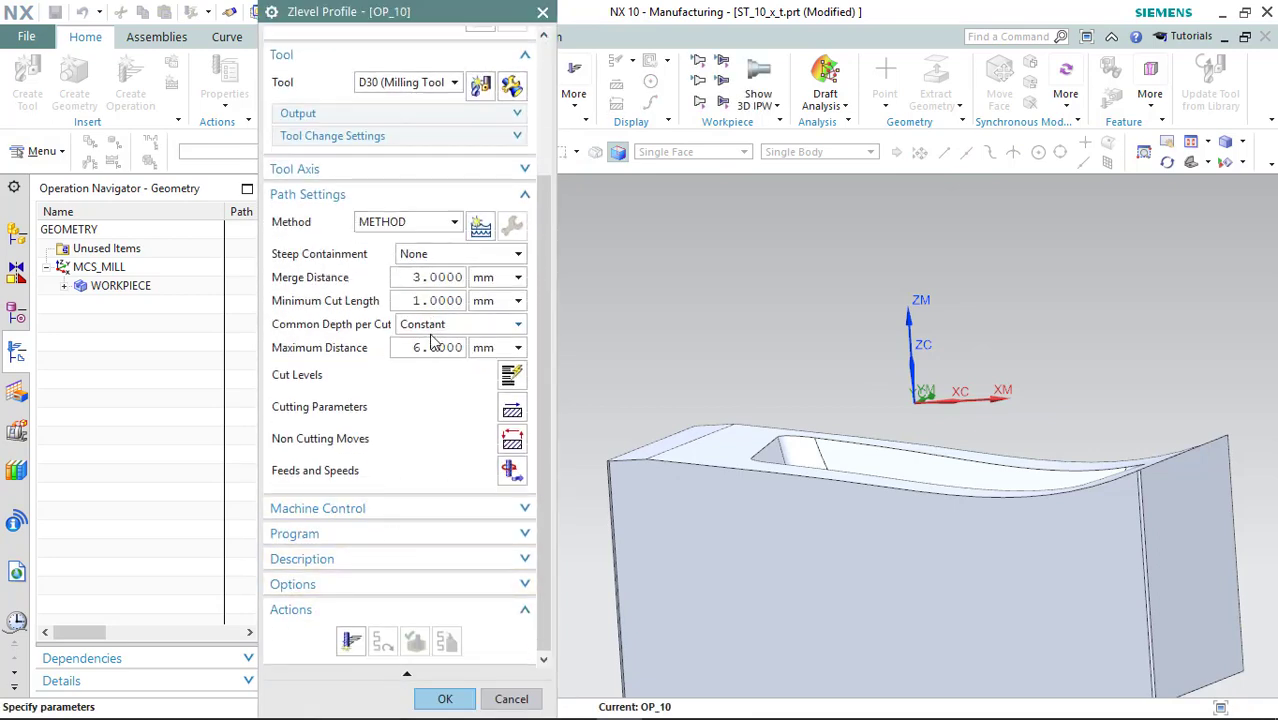
left_click(378, 224)
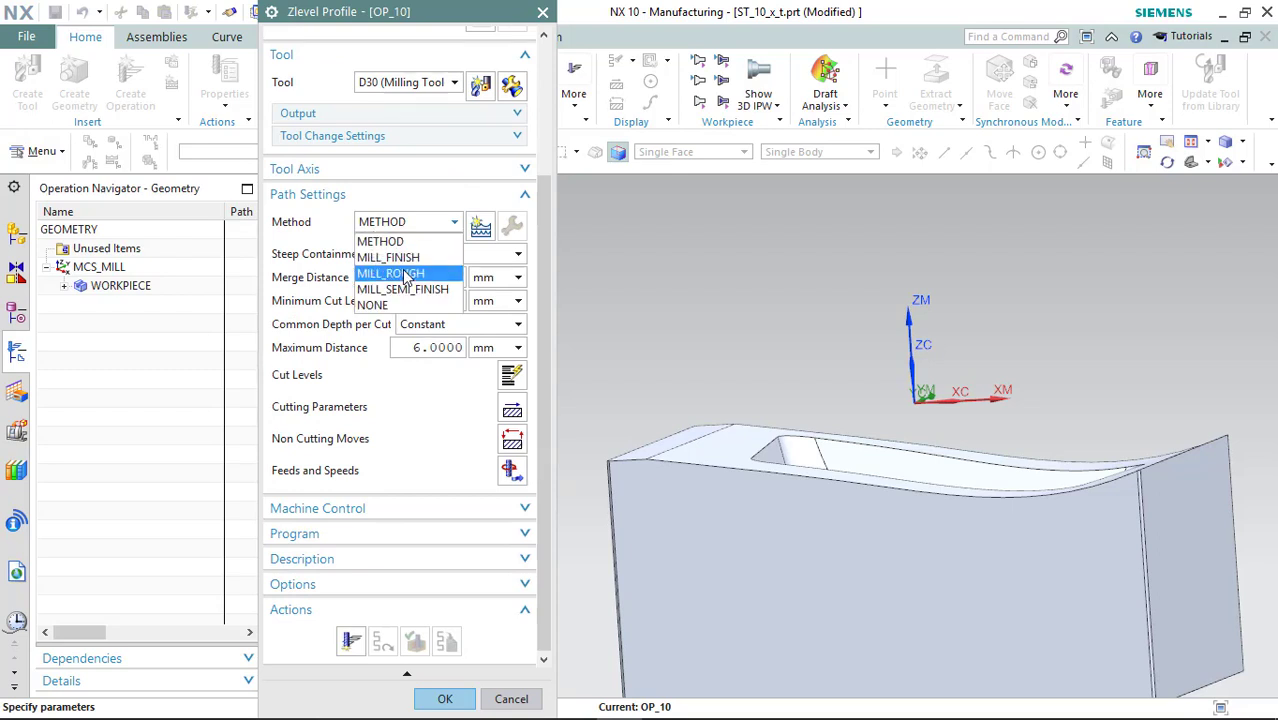
left_click(400, 243)
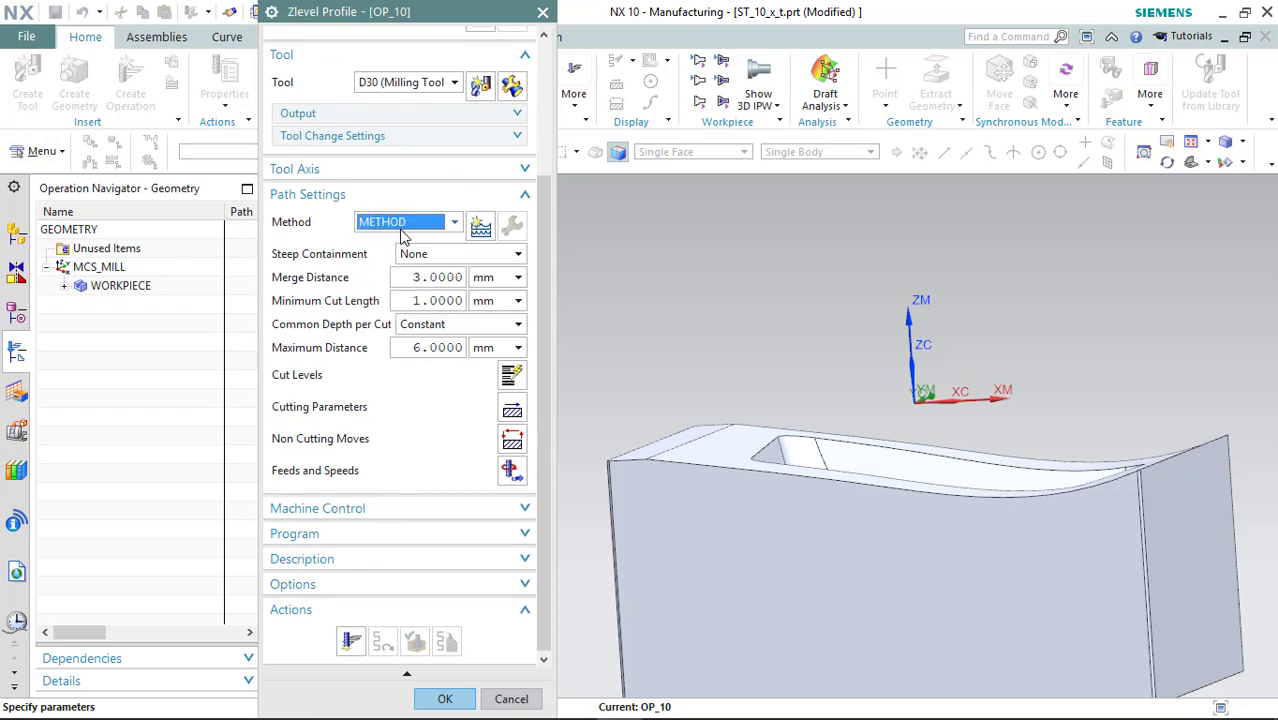
left_click(448, 258)
left_click(430, 270)
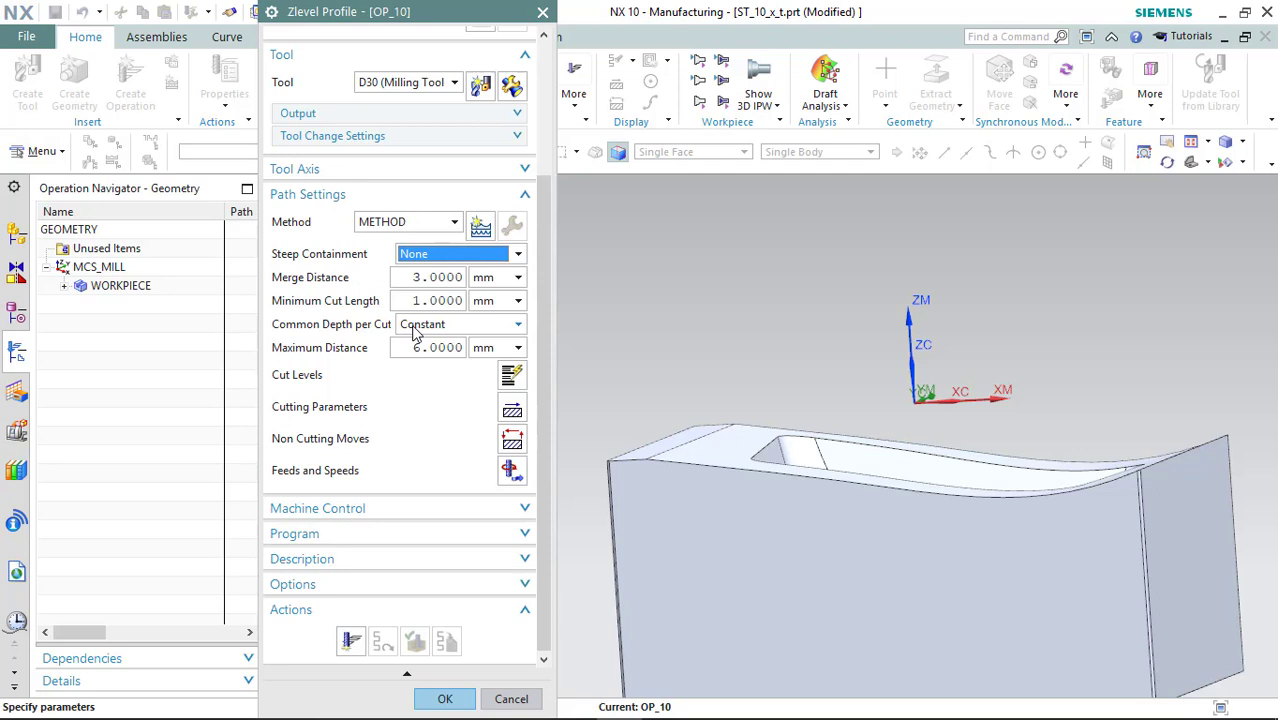
- Generate OP_10's Z-level toolpath and orbit and zoom to inspect it
left_click(351, 641)
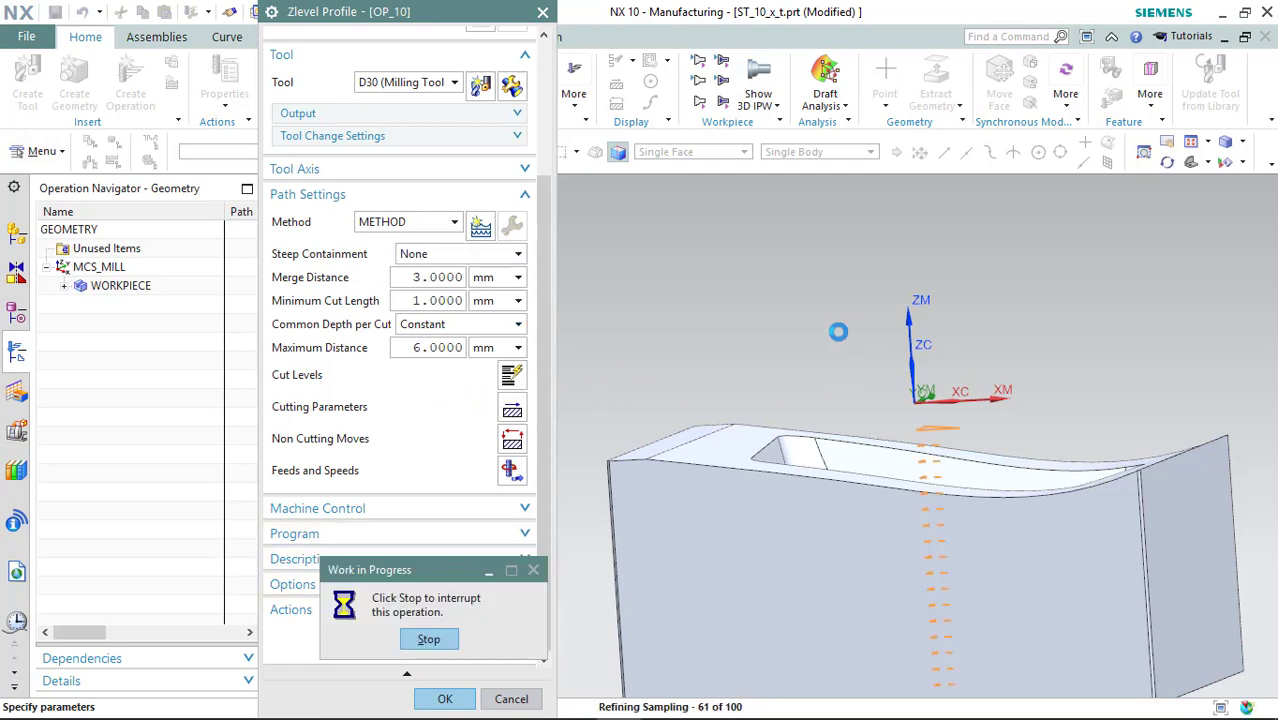
middle_click_drag(848, 330, 700, 335)
scroll(400, 450, "down", 5)
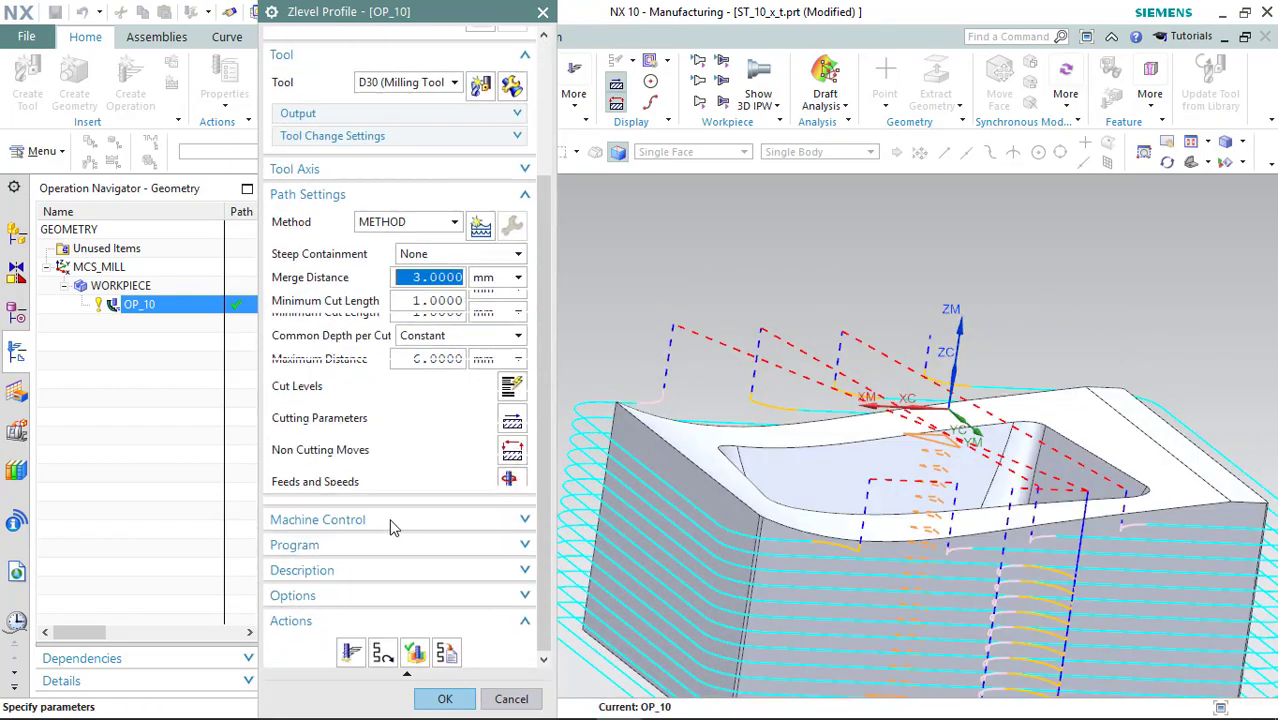
mouse_move(819, 456)
middle_mouse_down()
mouse_move(819, 425)
mouse_move(827, 456)
middle_mouse_up()
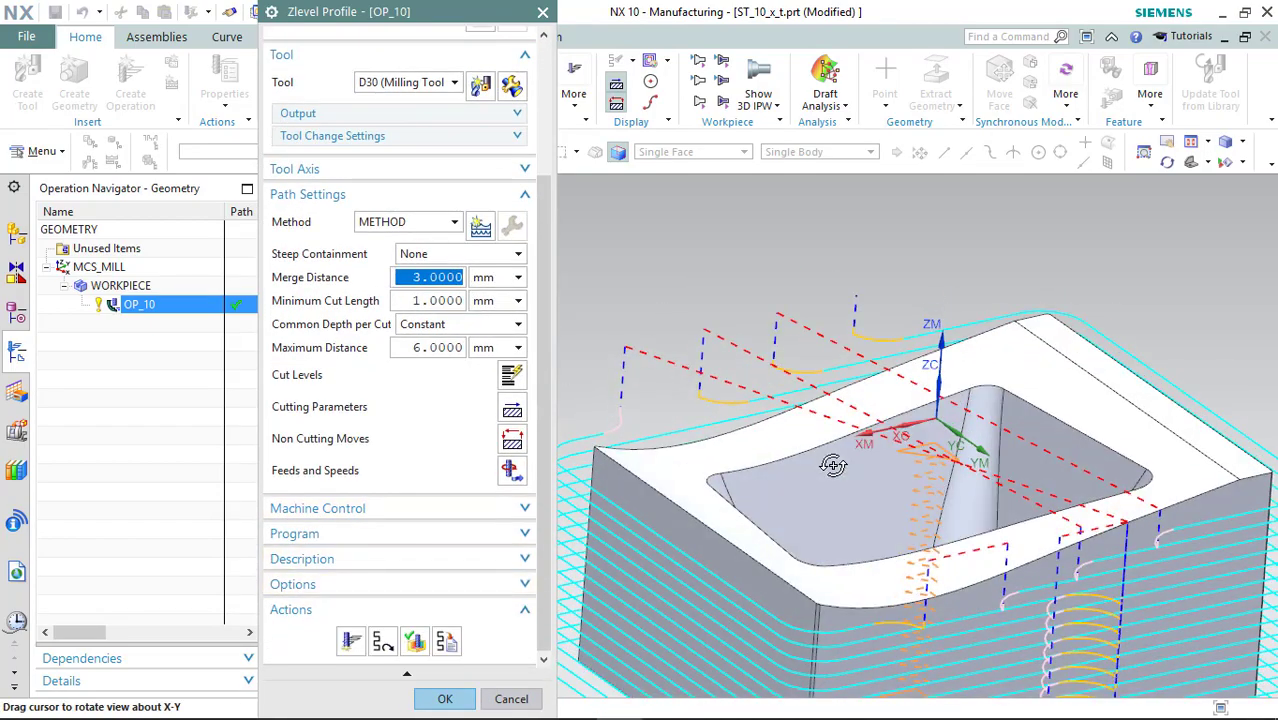
scroll(833, 467, "up", 5)
scroll(833, 467, "down", 5)
scroll(729, 436, "up", 4)
scroll(757, 361, "down", 3)
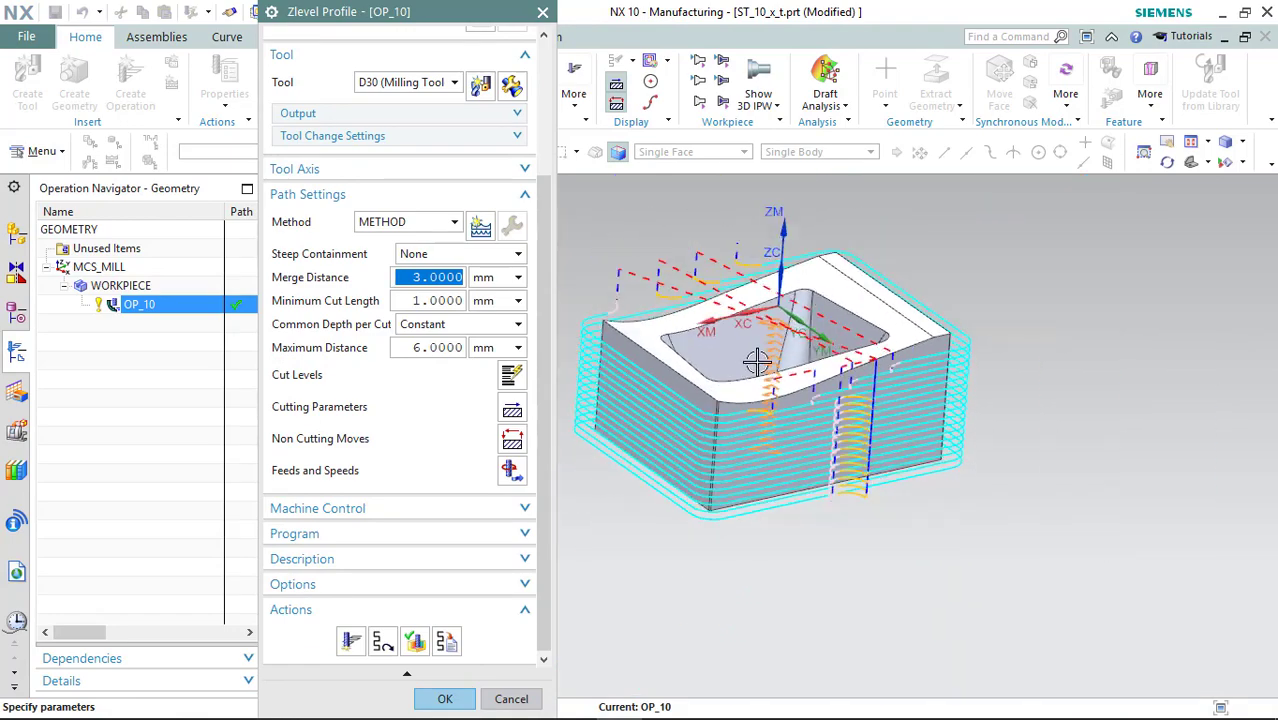
scroll(651, 343, "up", 1)
- Verify the toolpath with a material-removal playback, then accept OP_10
left_click(415, 641)
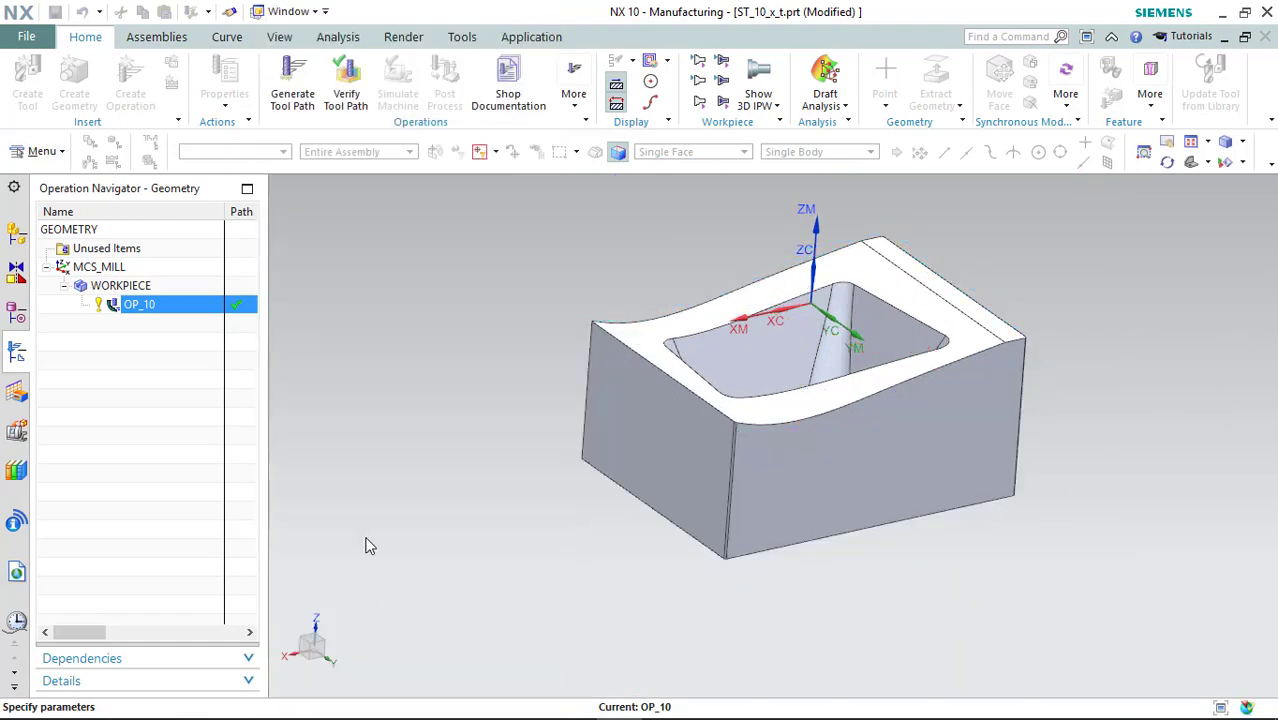
left_click(404, 662)
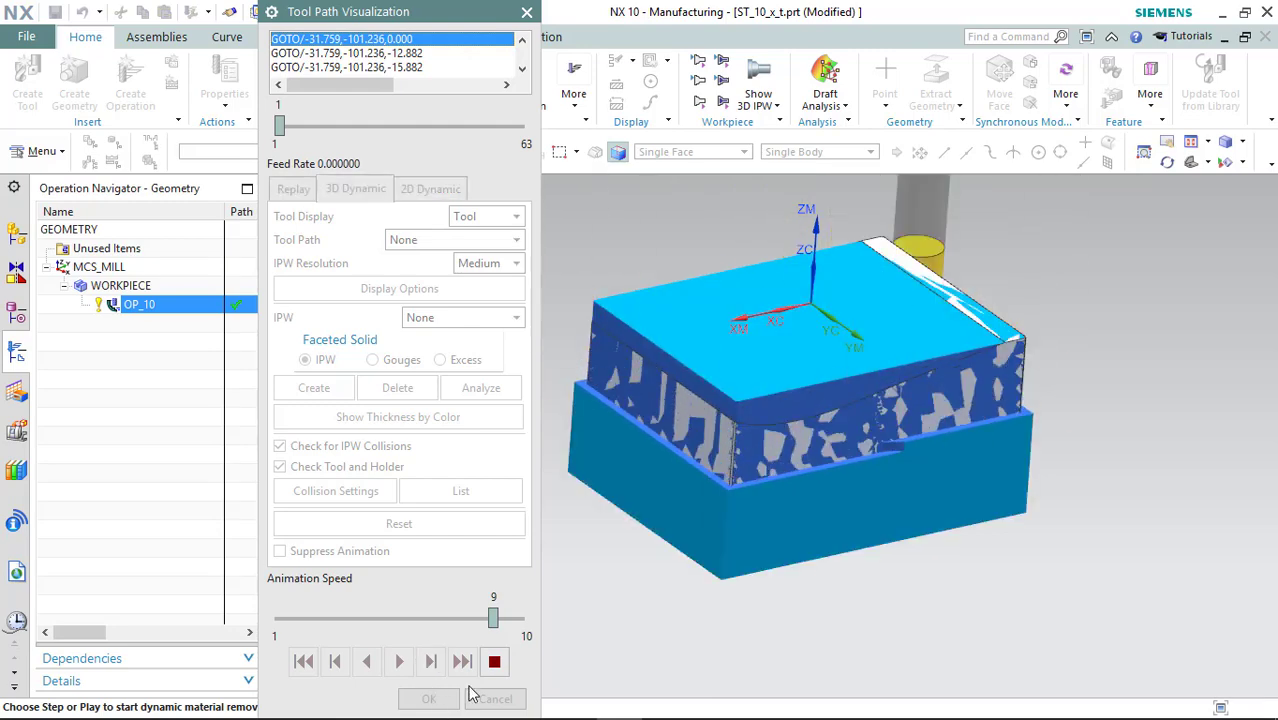
left_click(426, 697)
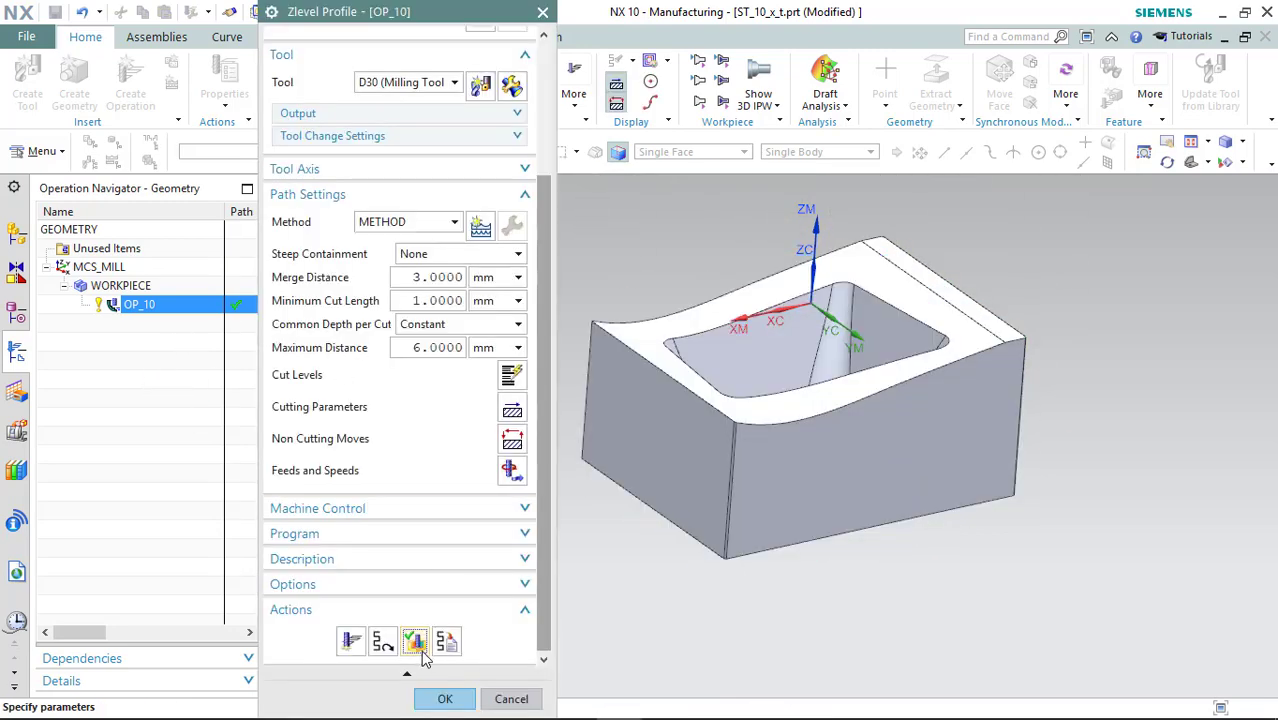
left_click(443, 697)
- Insert a Cavity Mill operation OP_20 under WORKPIECE
left_click(120, 267)
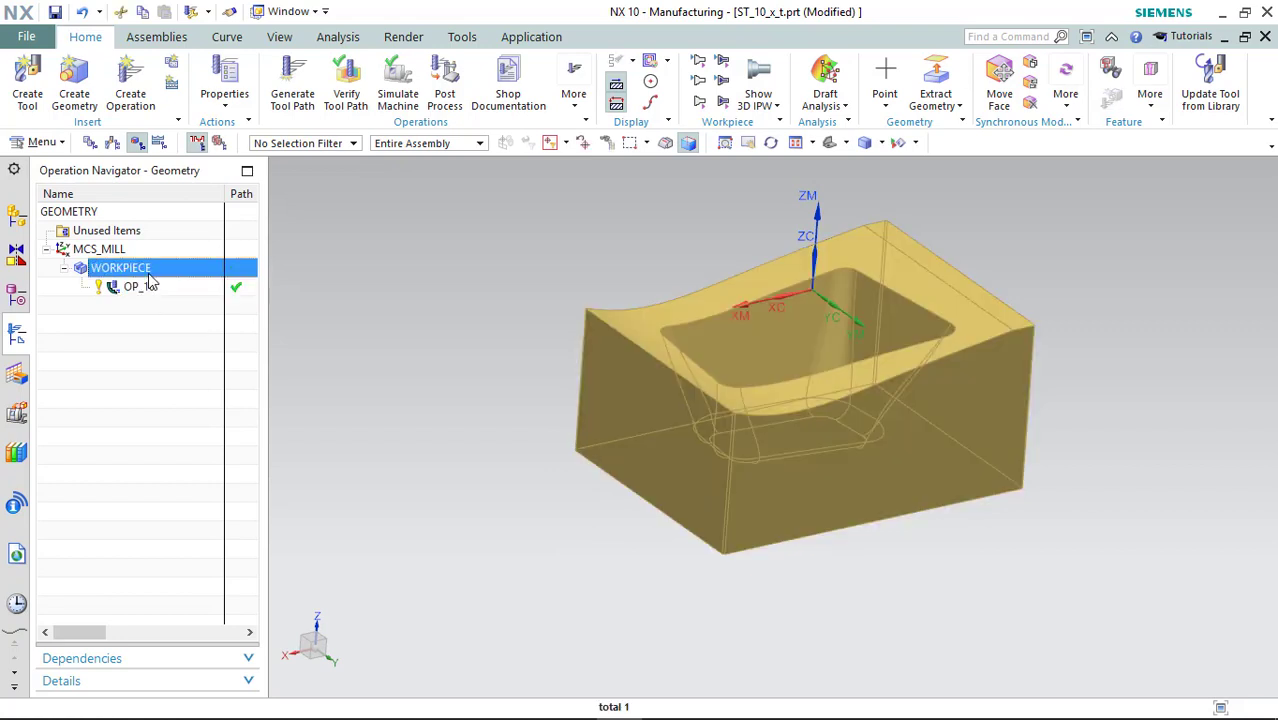
right_click(150, 272)
mouse_move(200, 497)
left_click(310, 499)
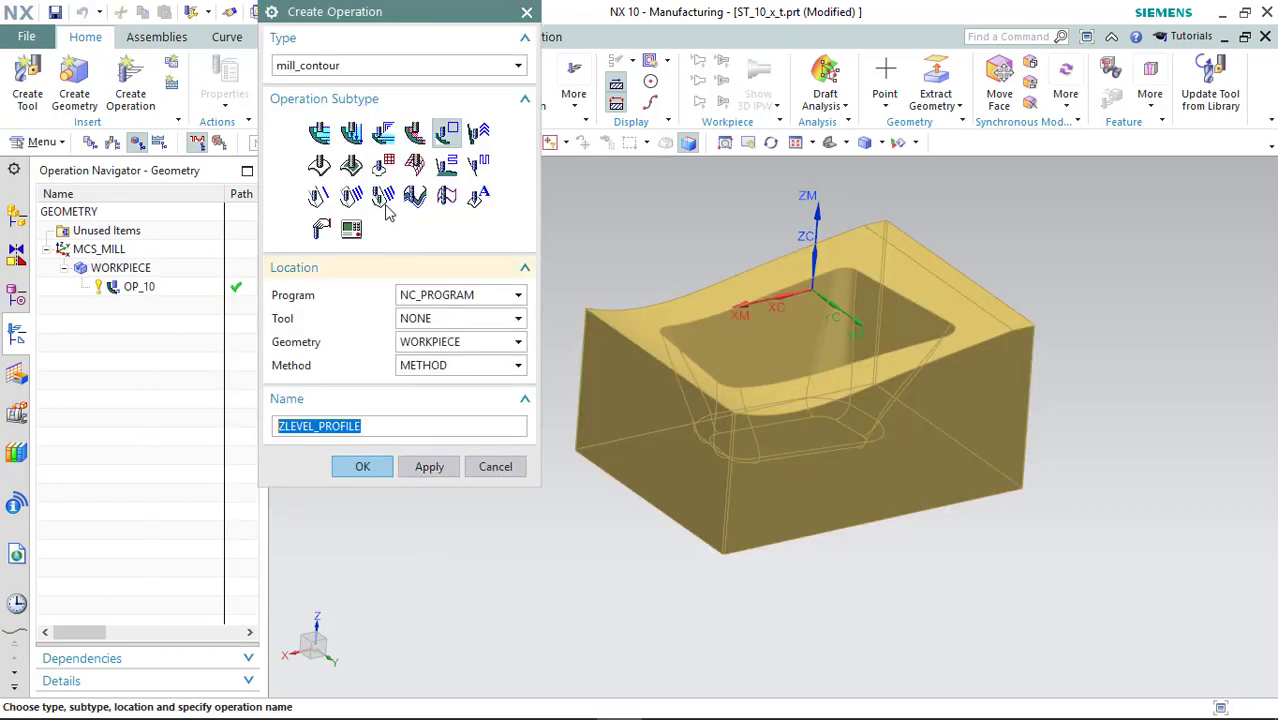
left_click(320, 133)
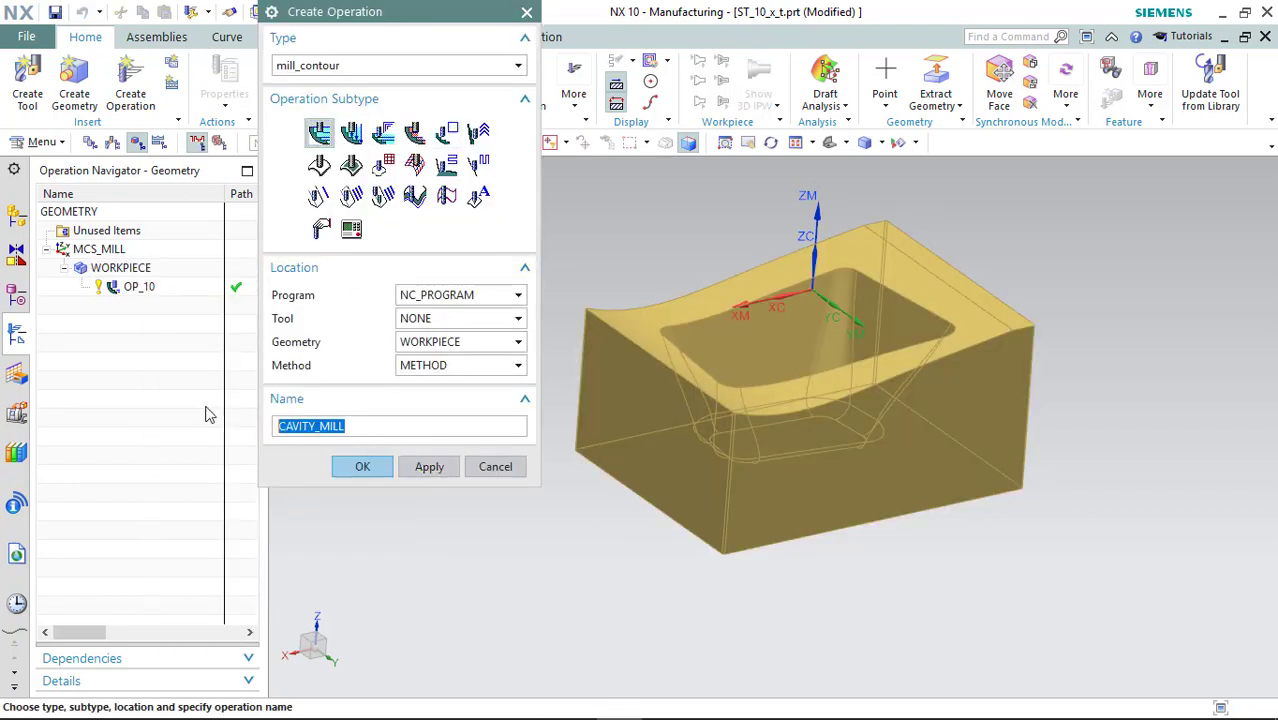
key("Return")
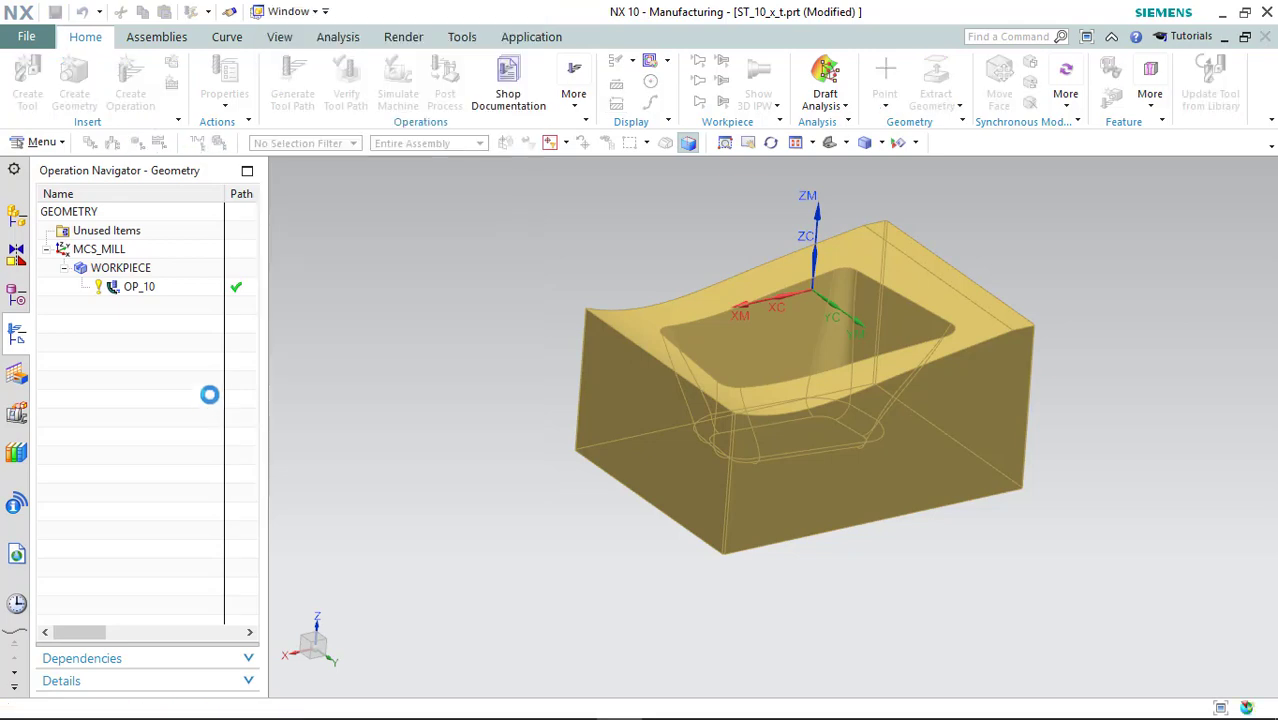
- Set OP_20's cut area to the top face and the pocket floor
left_click(500, 204)
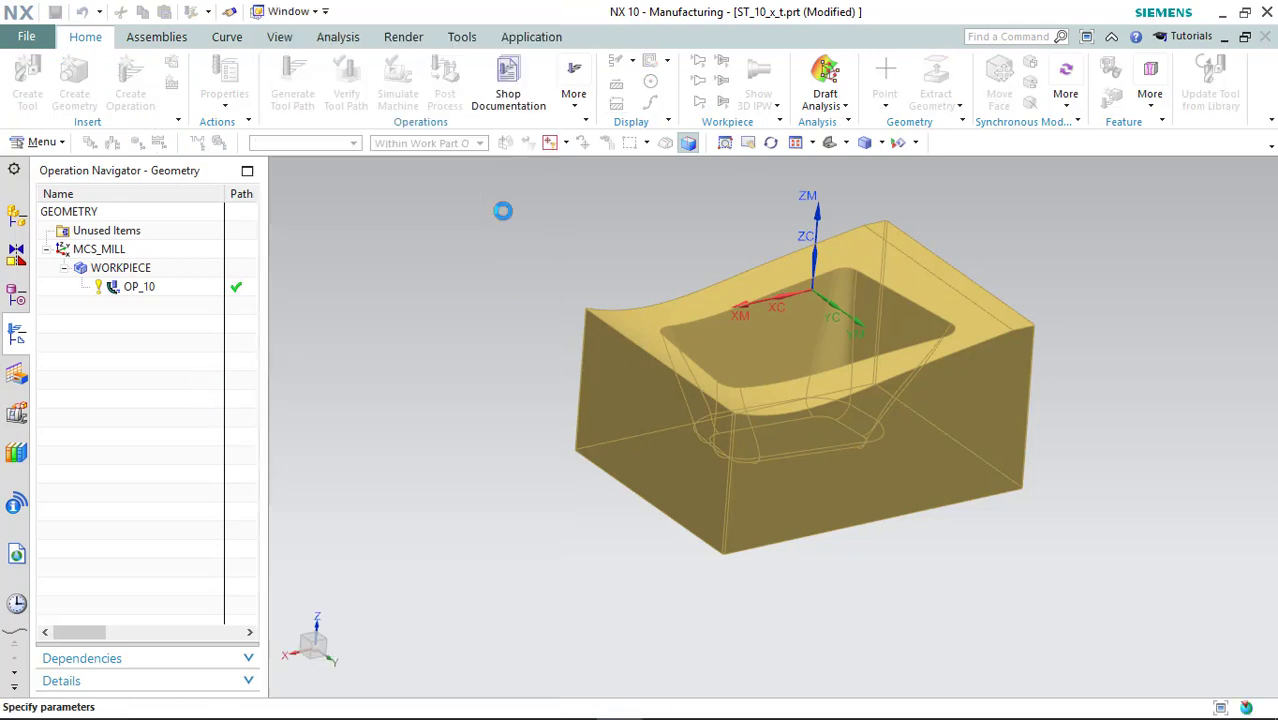
left_click(868, 255)
middle_click_drag(822, 294, 799, 405)
left_click(799, 410)
left_click(428, 305)
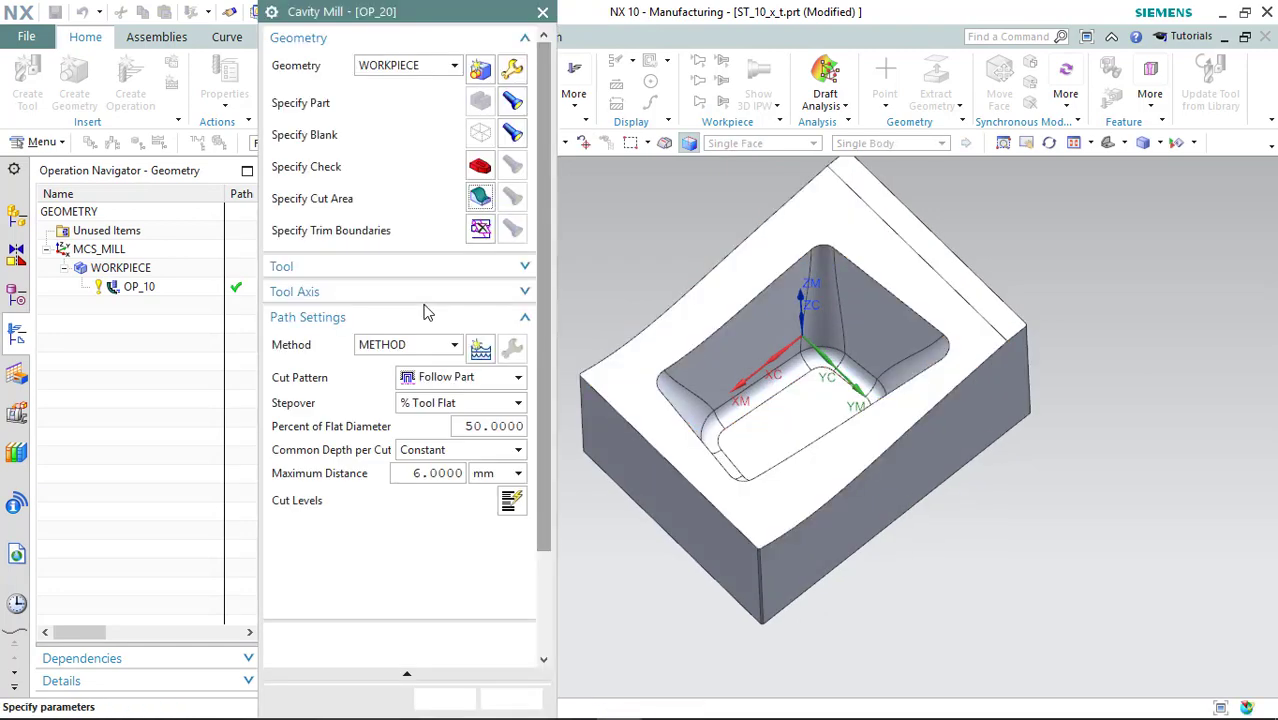
key("Return")
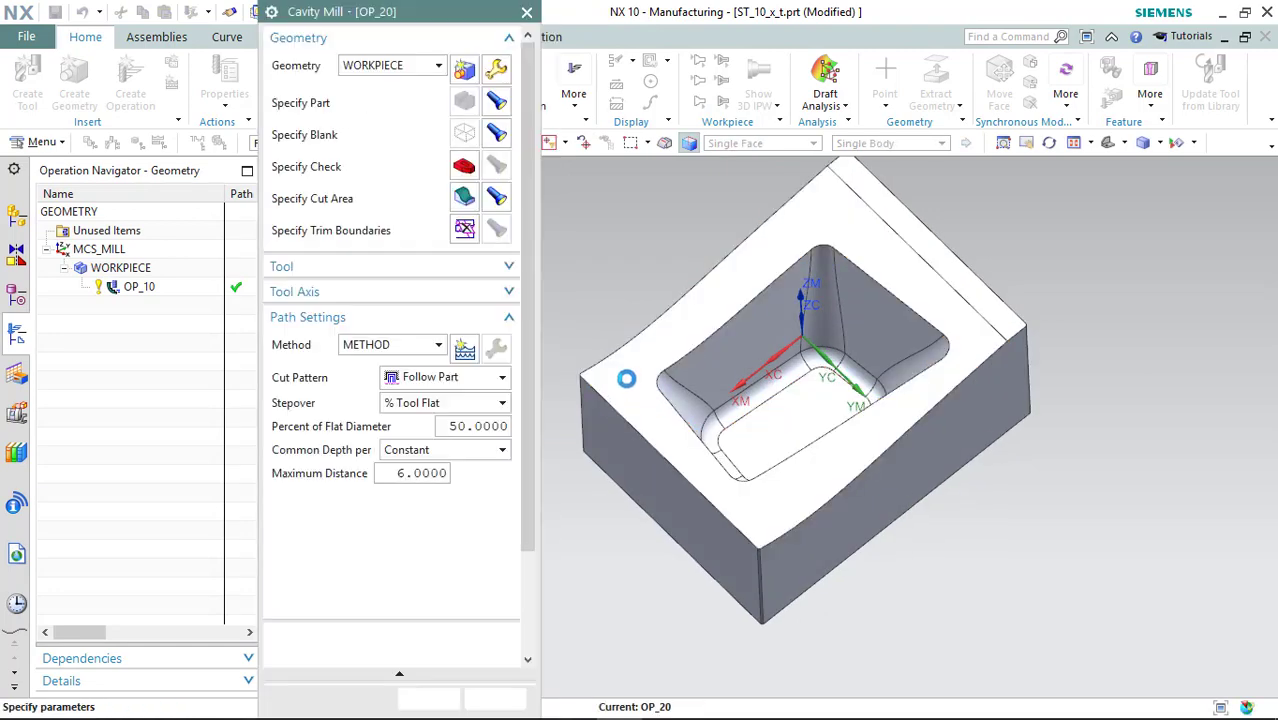
middle_click_drag(628, 375, 677, 311)
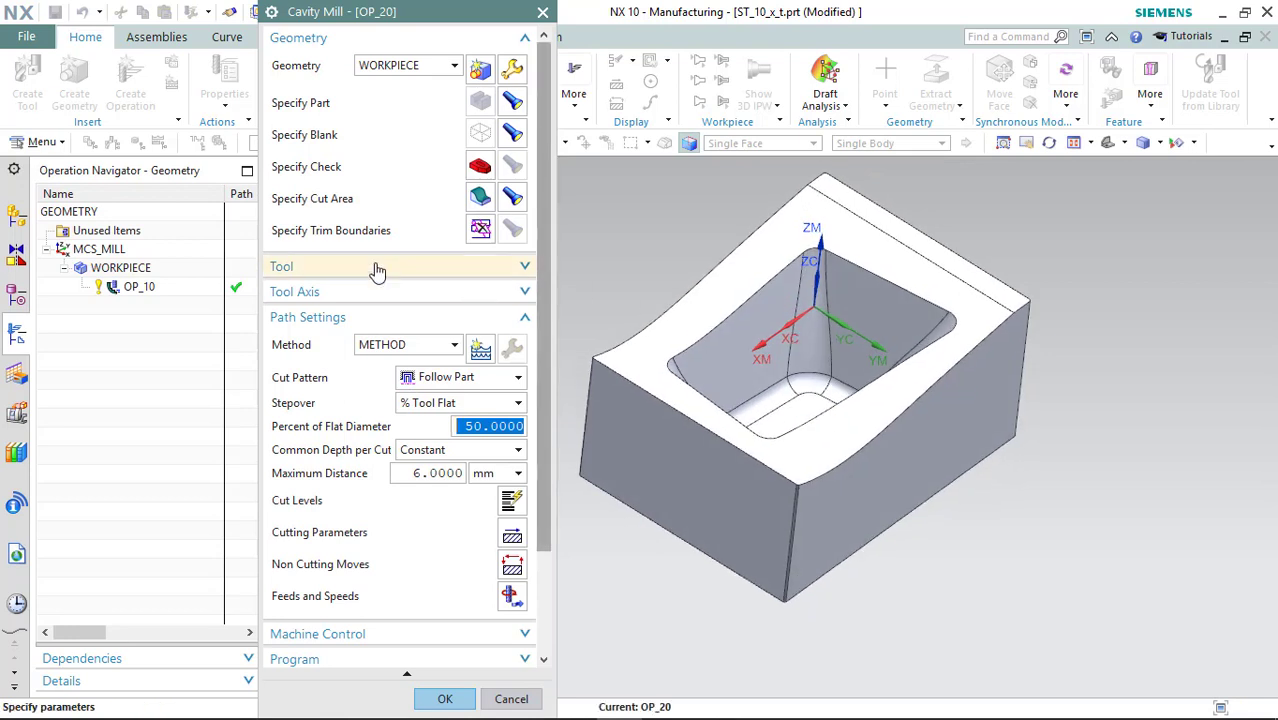
left_click(470, 266)
- Create tool D20: 20 mm diameter, 0.5 lower radius, tool/adjust/cutcom numbers 2
left_click(480, 292)
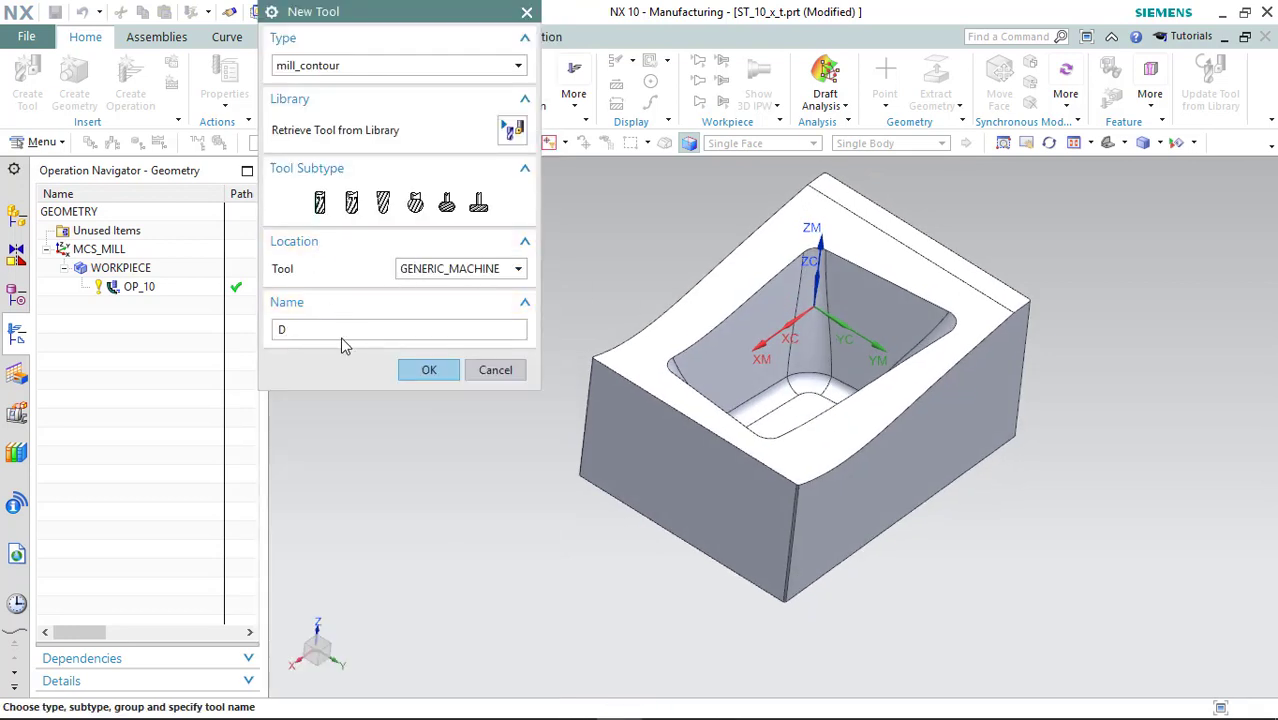
left_click(433, 378)
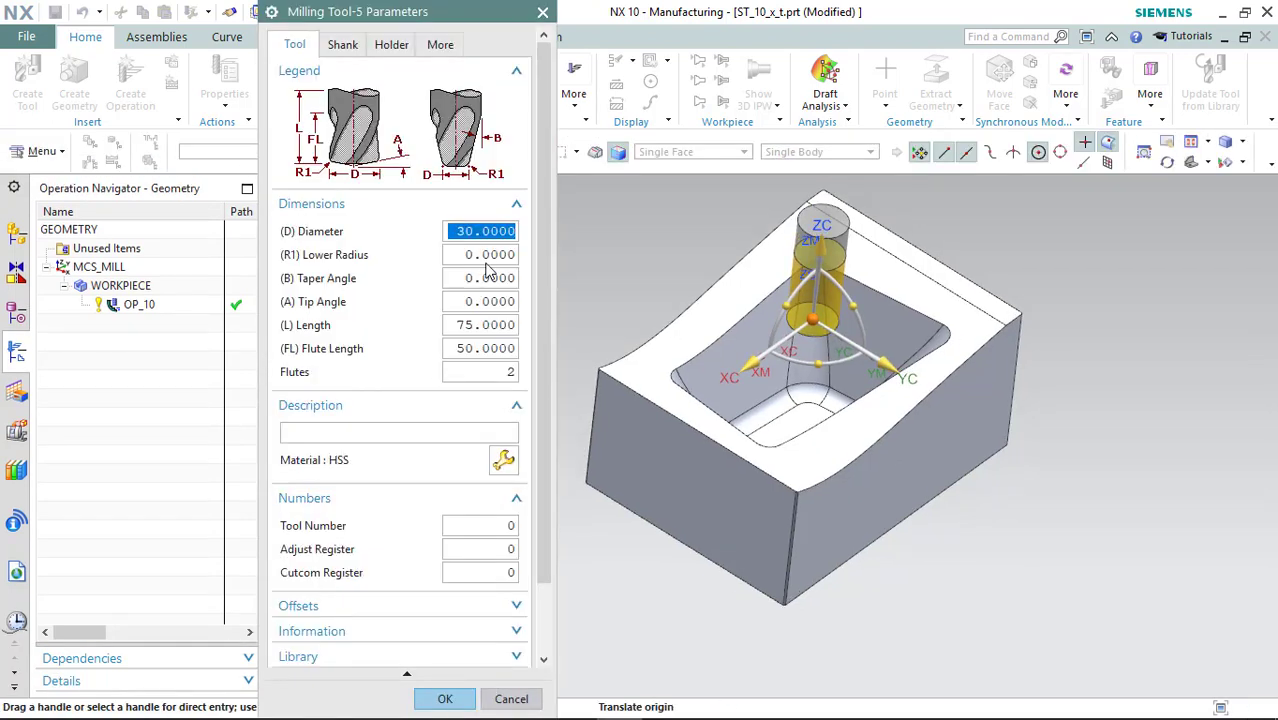
key("Tab")
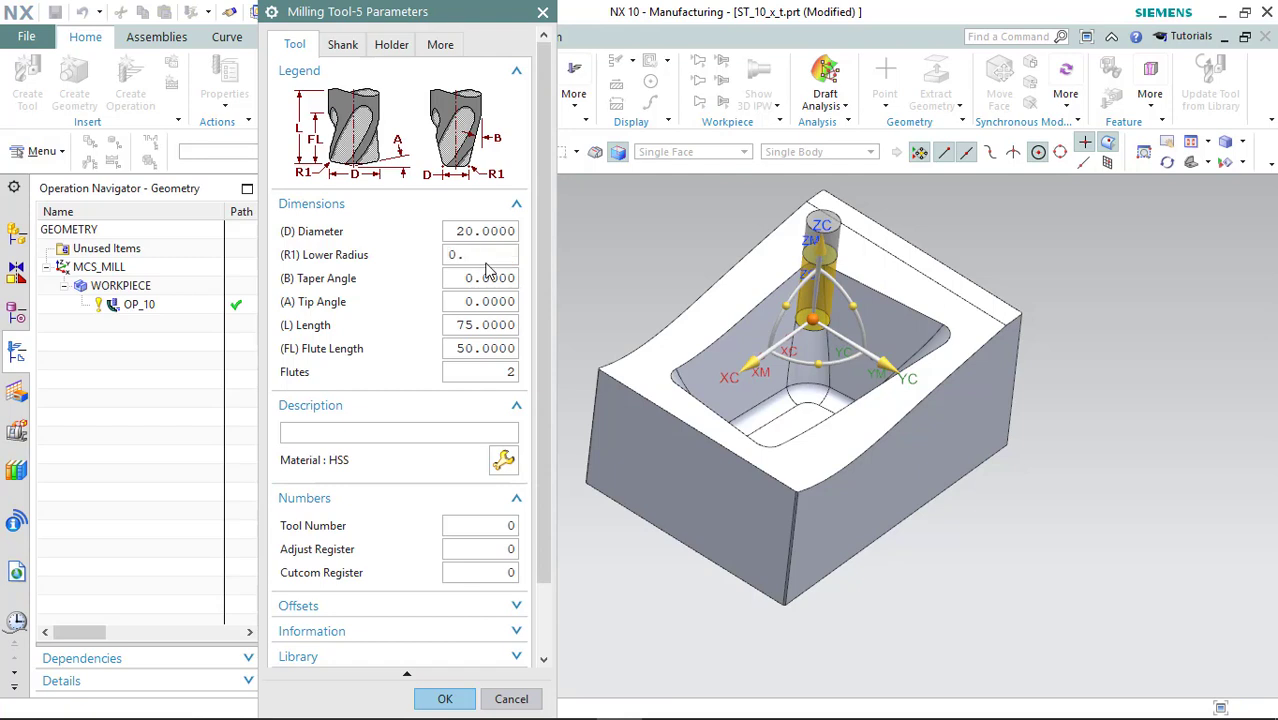
key("Tab")
key("Tab")
key("Tab")
left_click(467, 526)
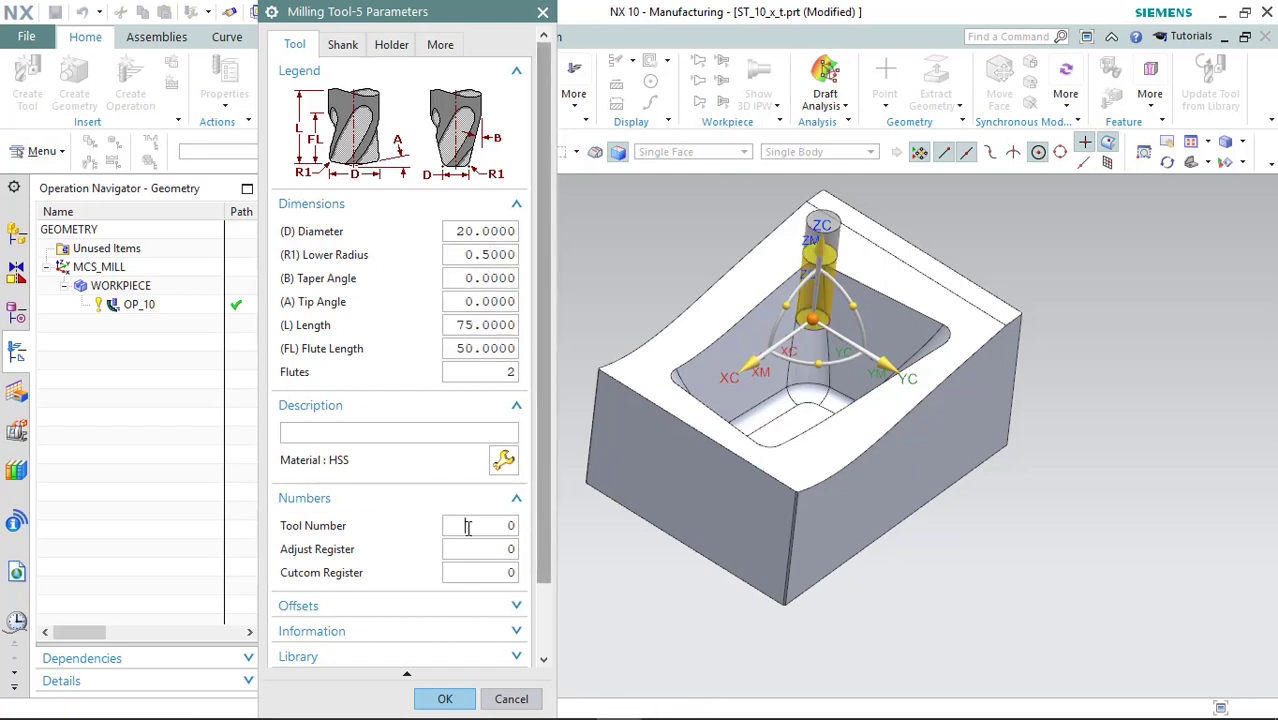
type("2")
key("Tab")
type("2")
key("Tab")
type("2")
key("Tab")
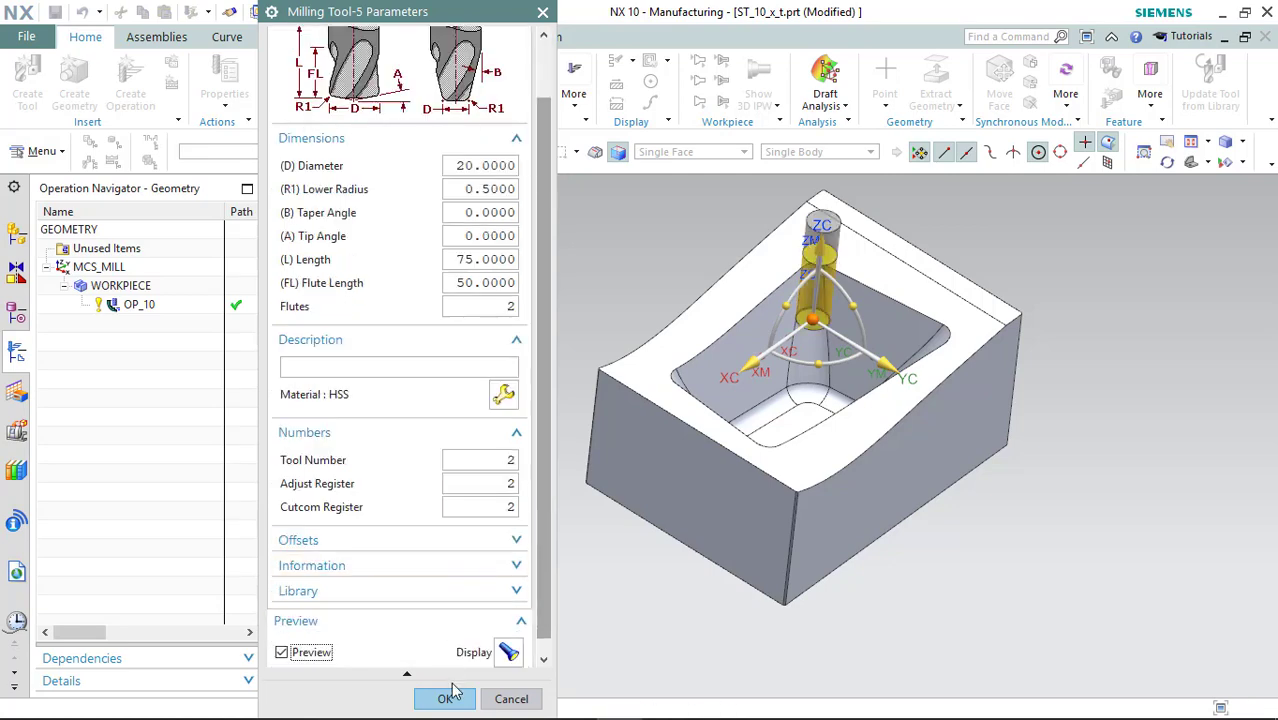
left_click(445, 699)
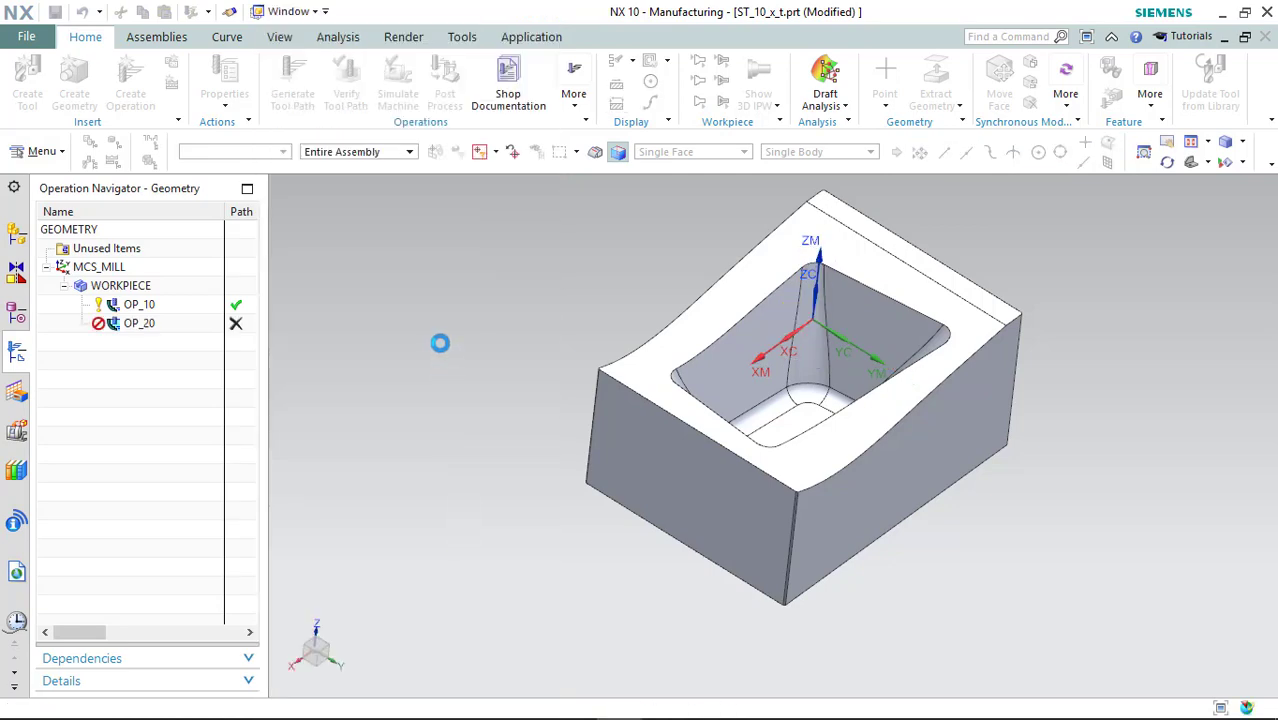
- Set OP_20 to Follow Periphery with 20% flat-diameter stepover and 2 mm maximum depth per cut
left_click(452, 489)
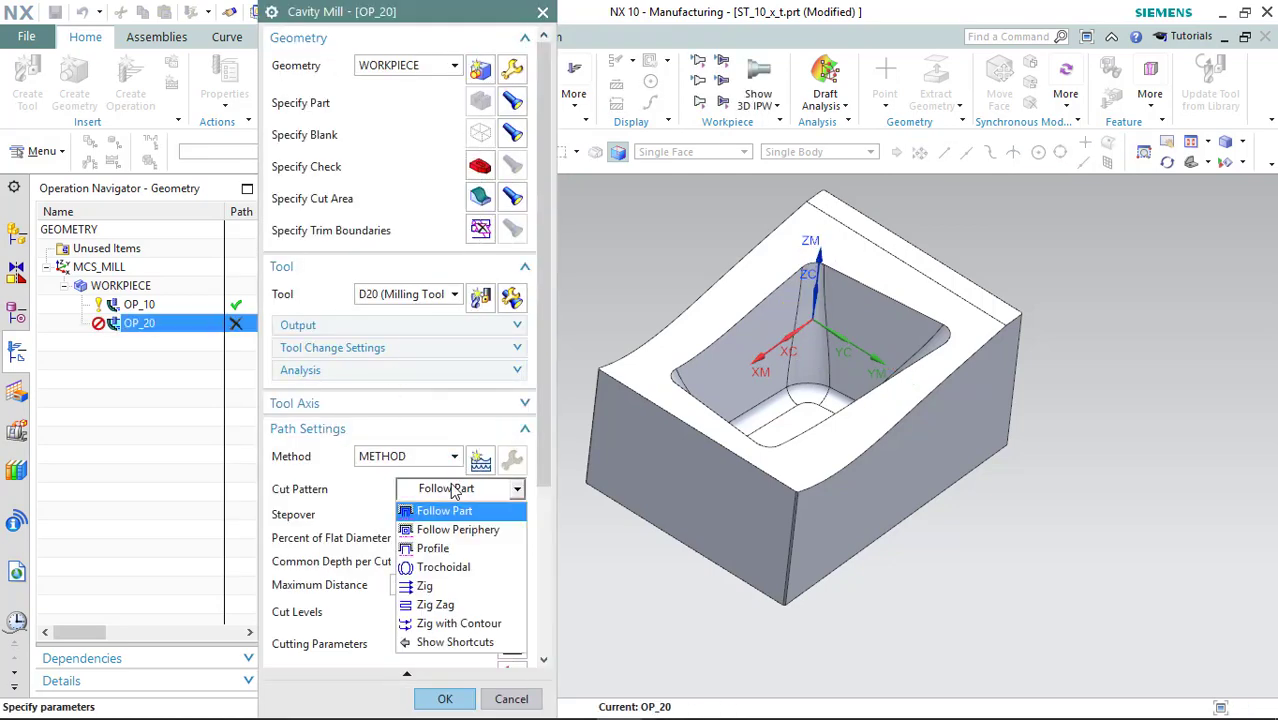
left_click(458, 527)
scroll(341, 514, "down", 3)
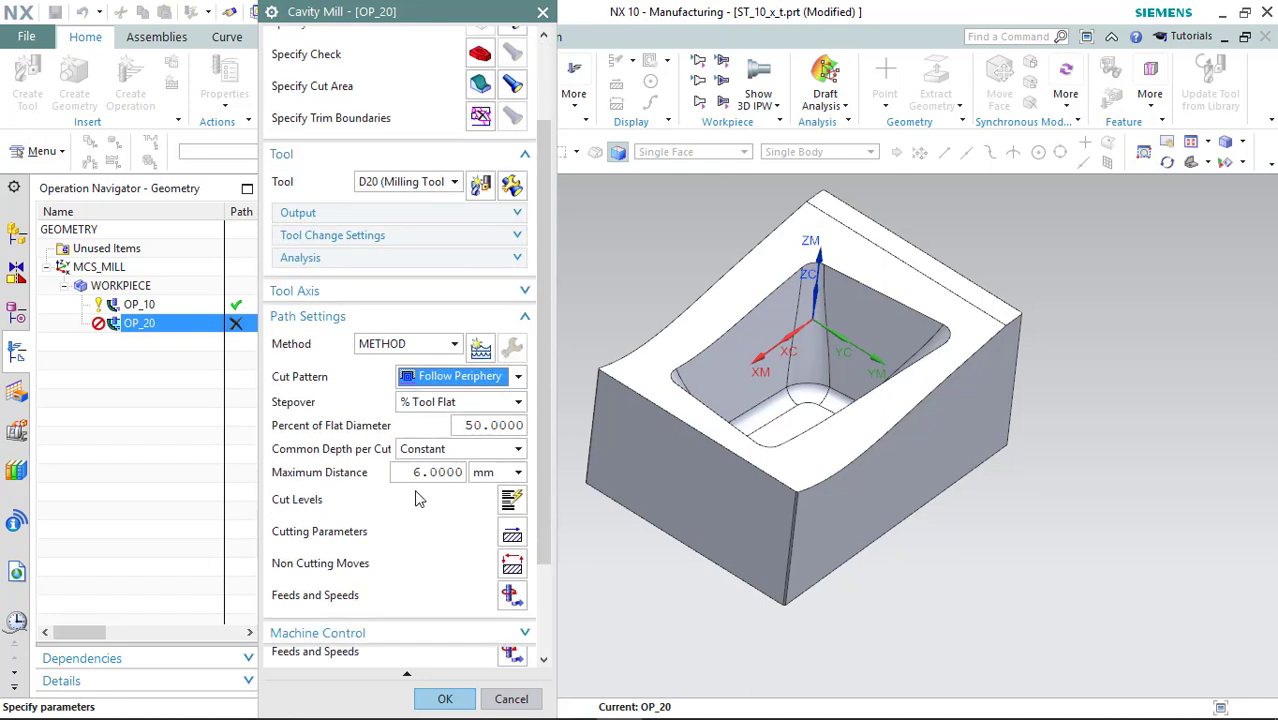
double_click(463, 426)
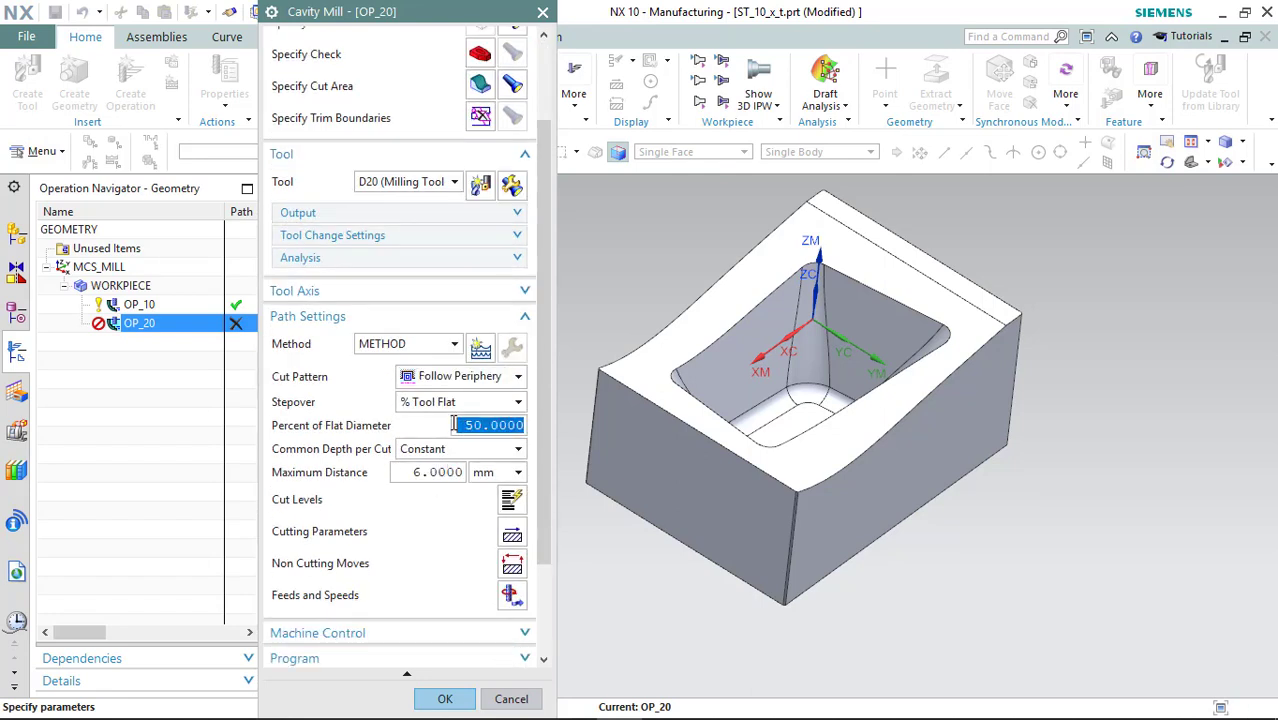
type("20")
key("Tab")
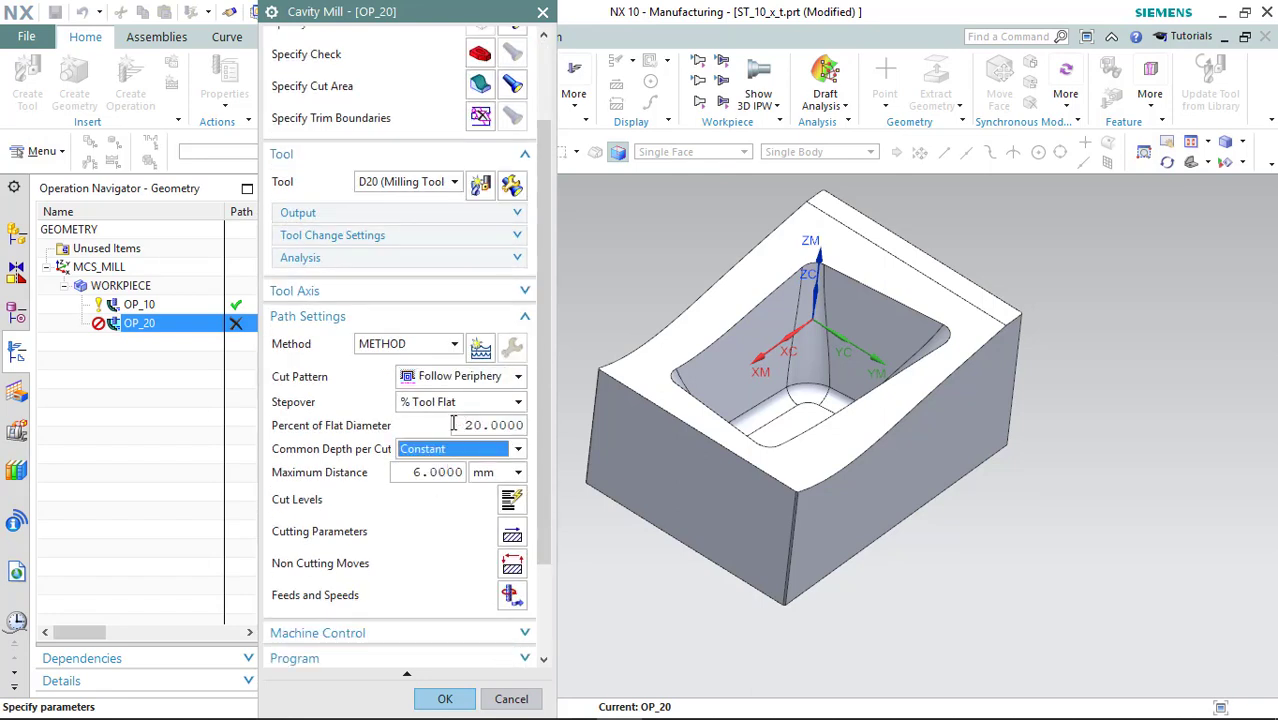
double_click(421, 474)
type("2")
key("Tab")
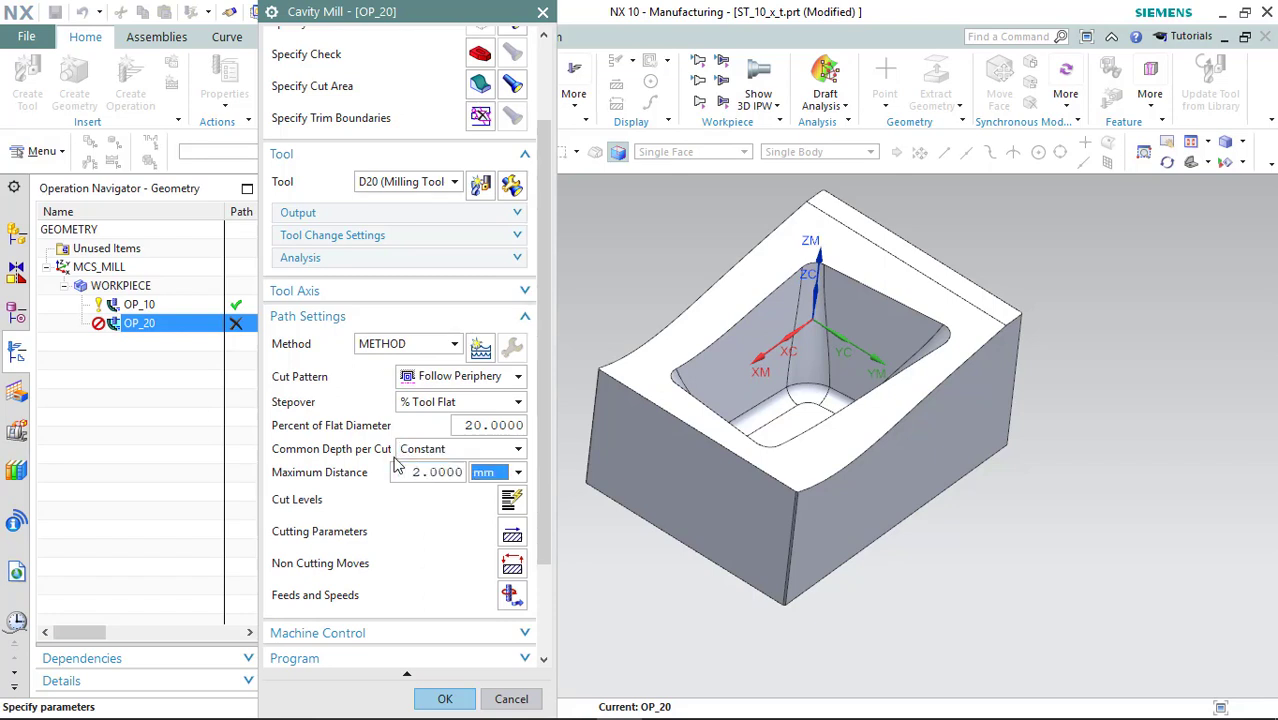
scroll(450, 480, "down", 3)
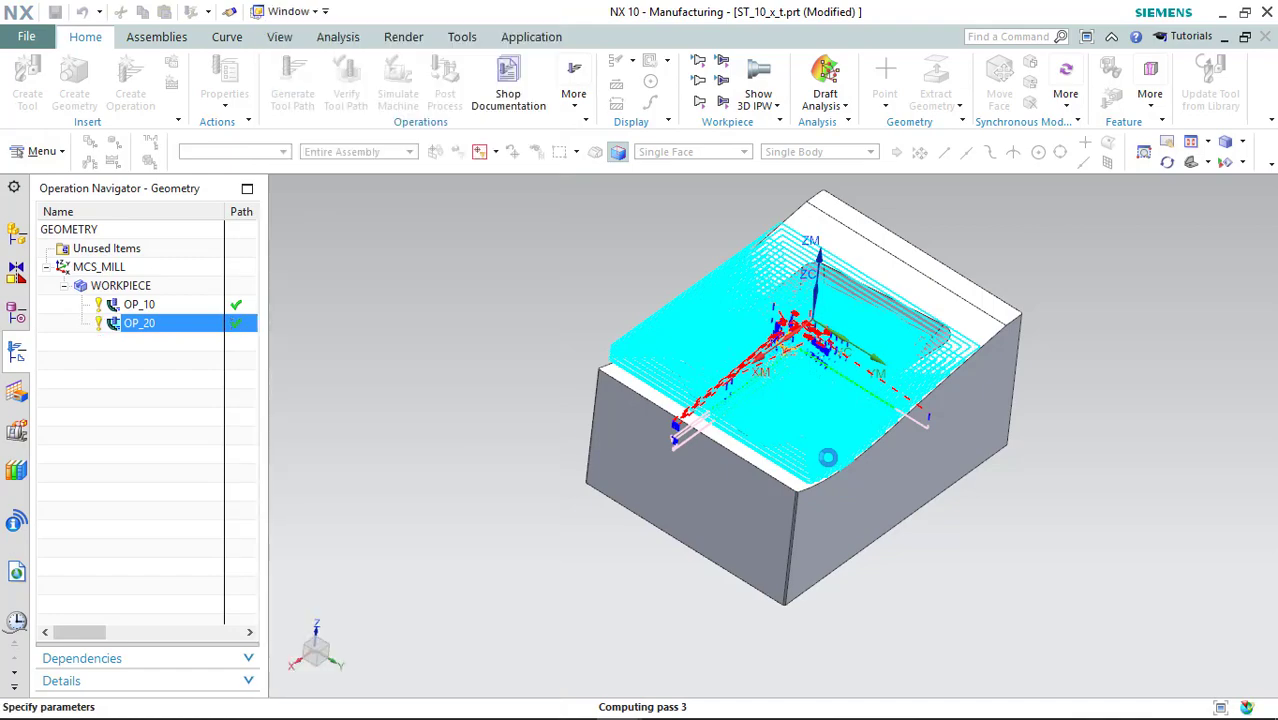
middle_click_drag(828, 450, 913, 391)
scroll(415, 500, "down", 5)
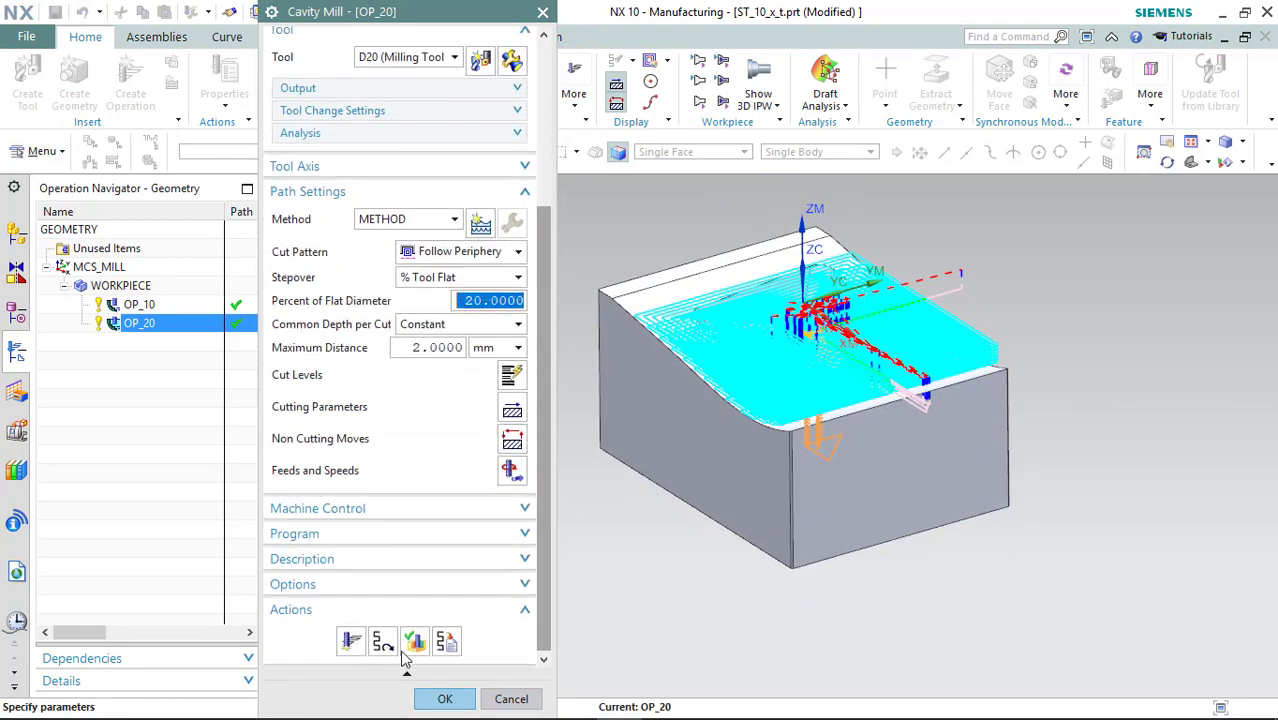
left_click(415, 641)
left_click(400, 662)
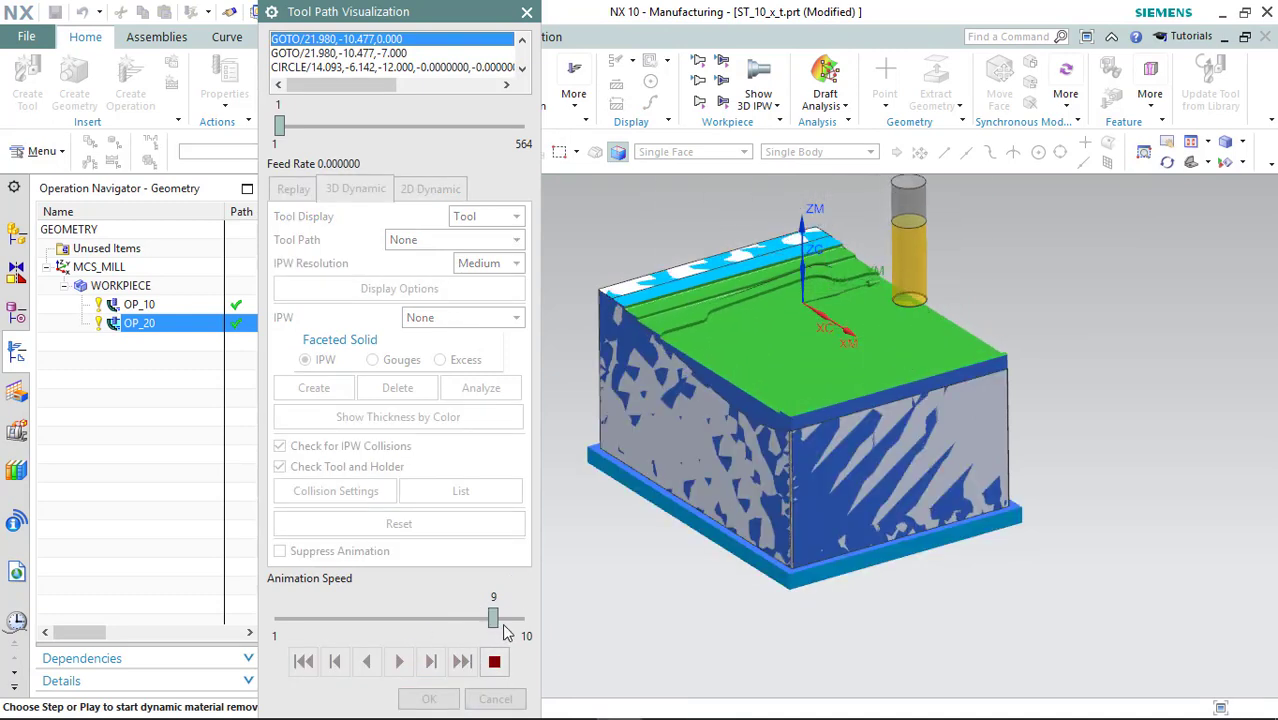
left_click(500, 622)
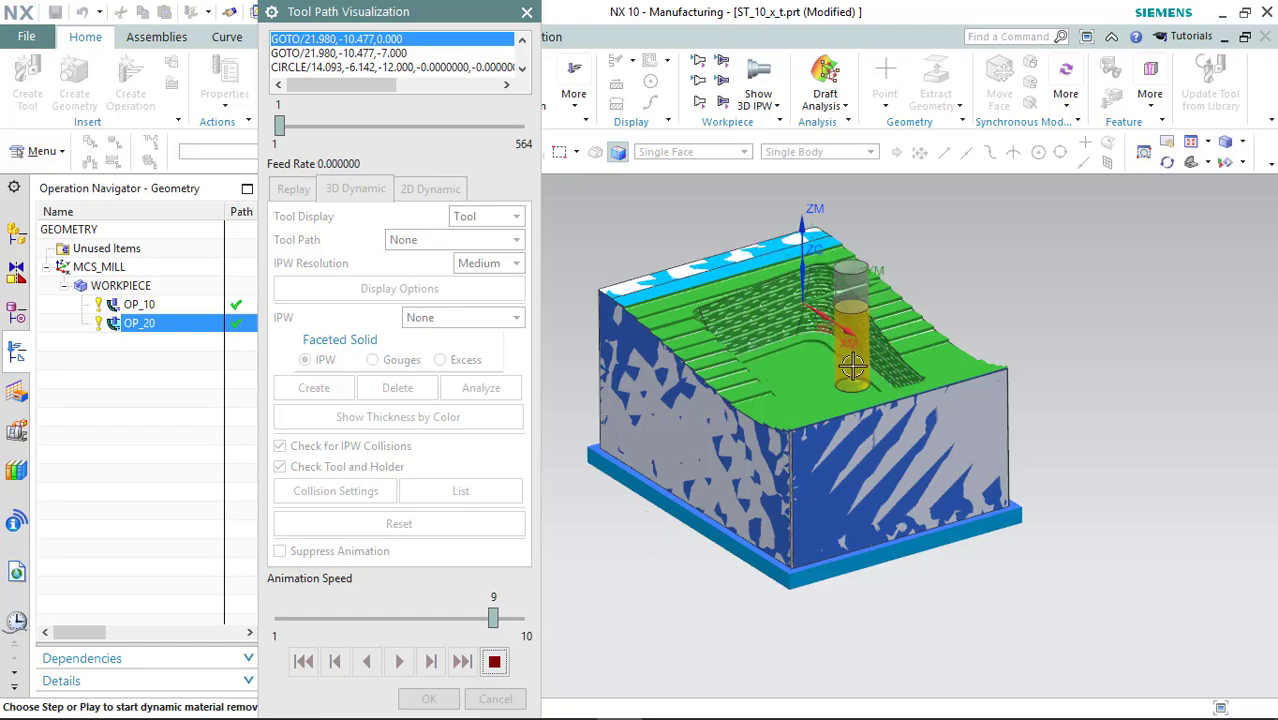
mouse_move(851, 410)
middle_mouse_down()
mouse_move(870, 440)
mouse_move(860, 500)
mouse_move(847, 388)
middle_mouse_up()
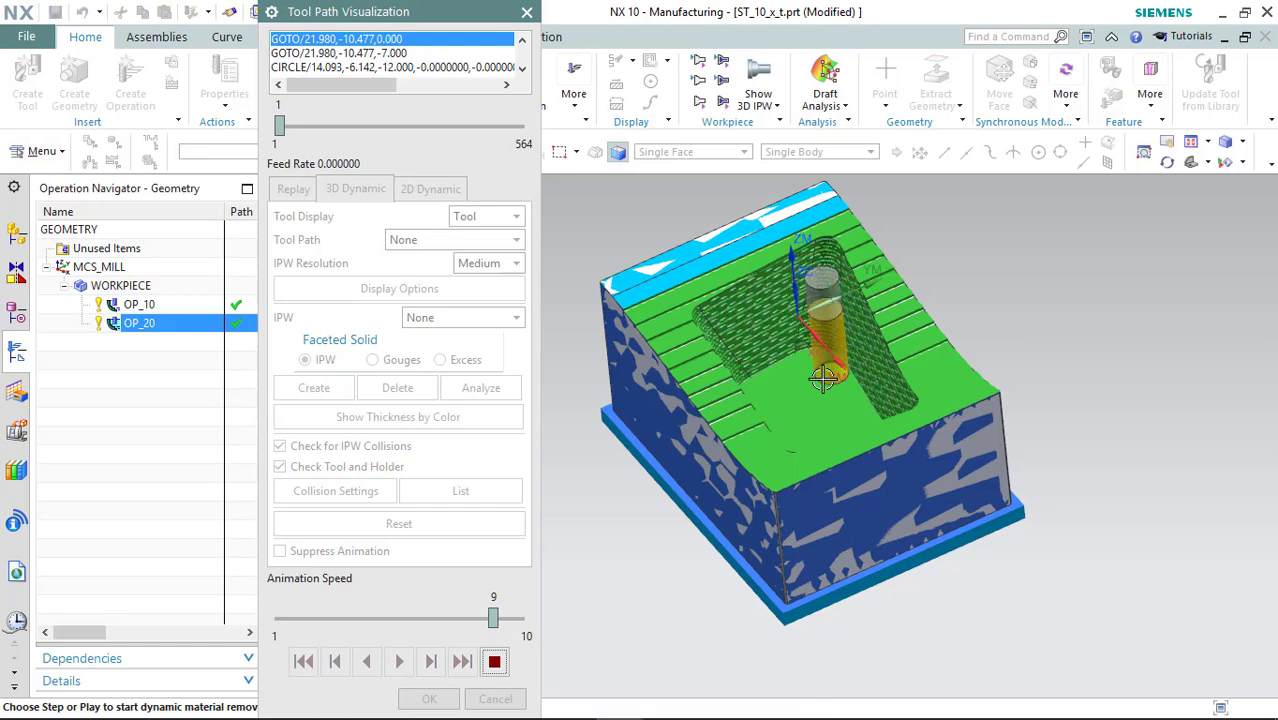
scroll(812, 365, "up", 2)
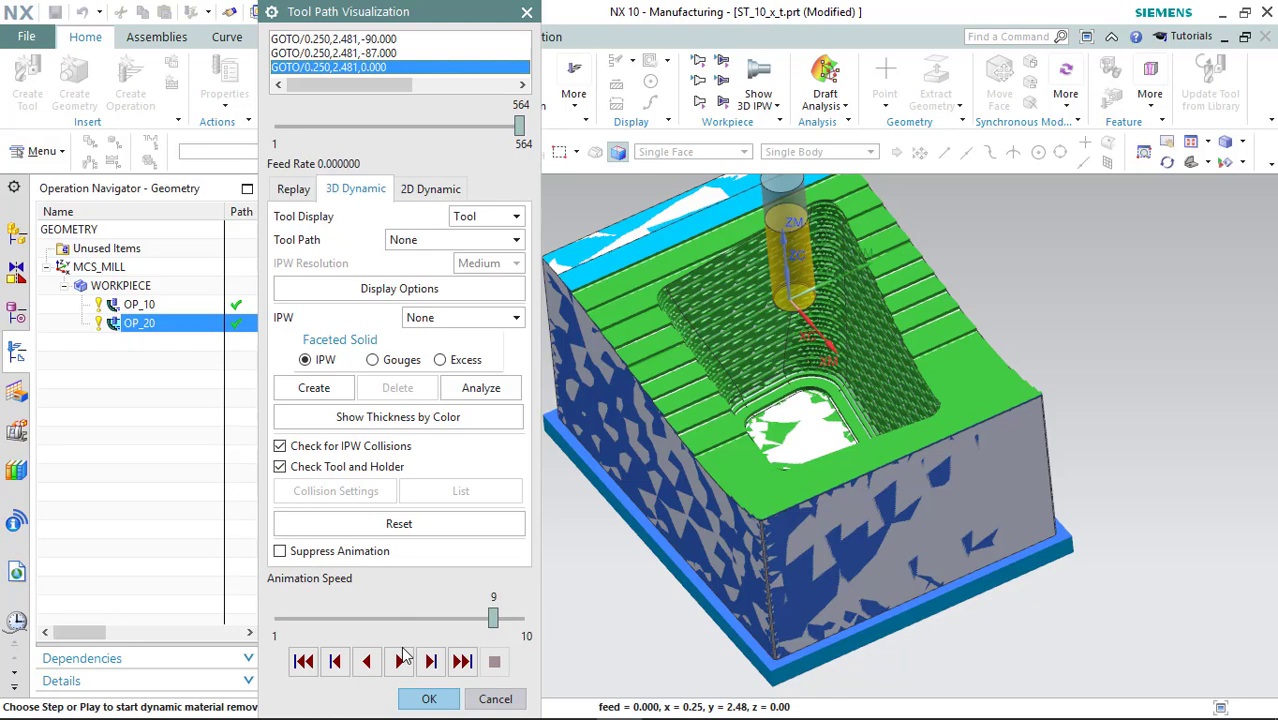
left_click(429, 698)
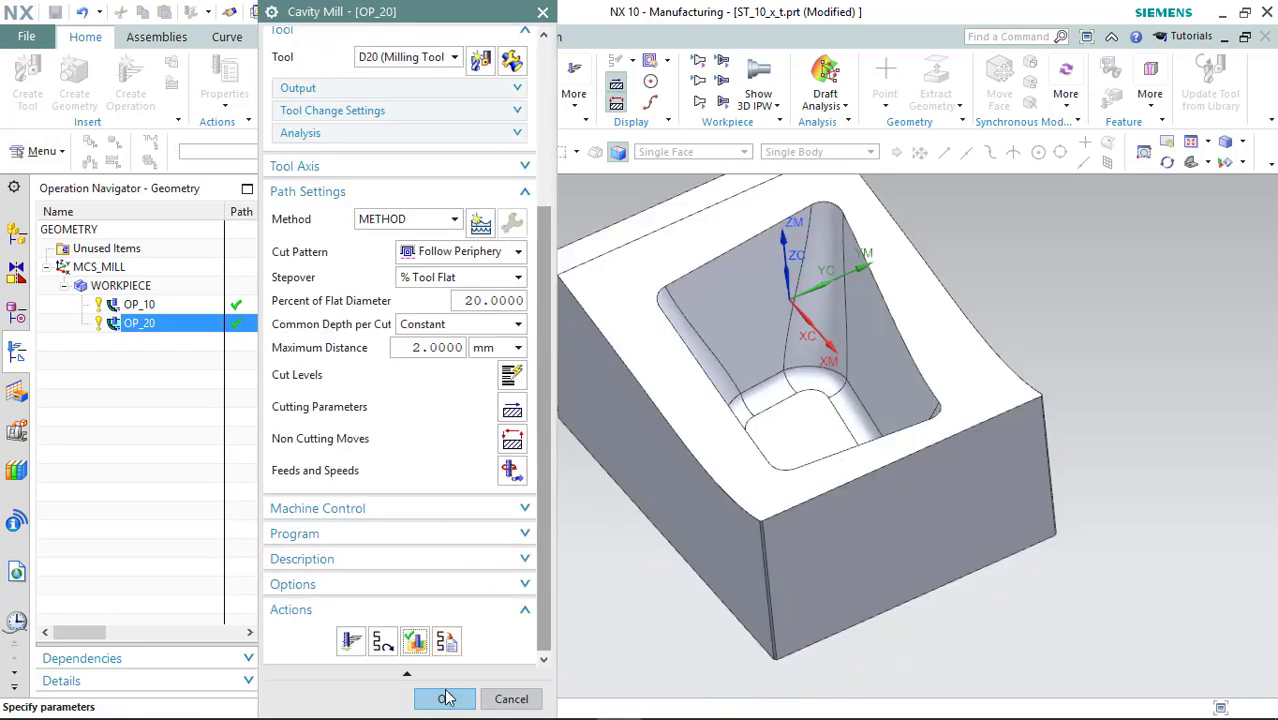
- Accept OP_20 and review the OP_10 and OP_20 tool paths in the operation list
left_click(446, 698)
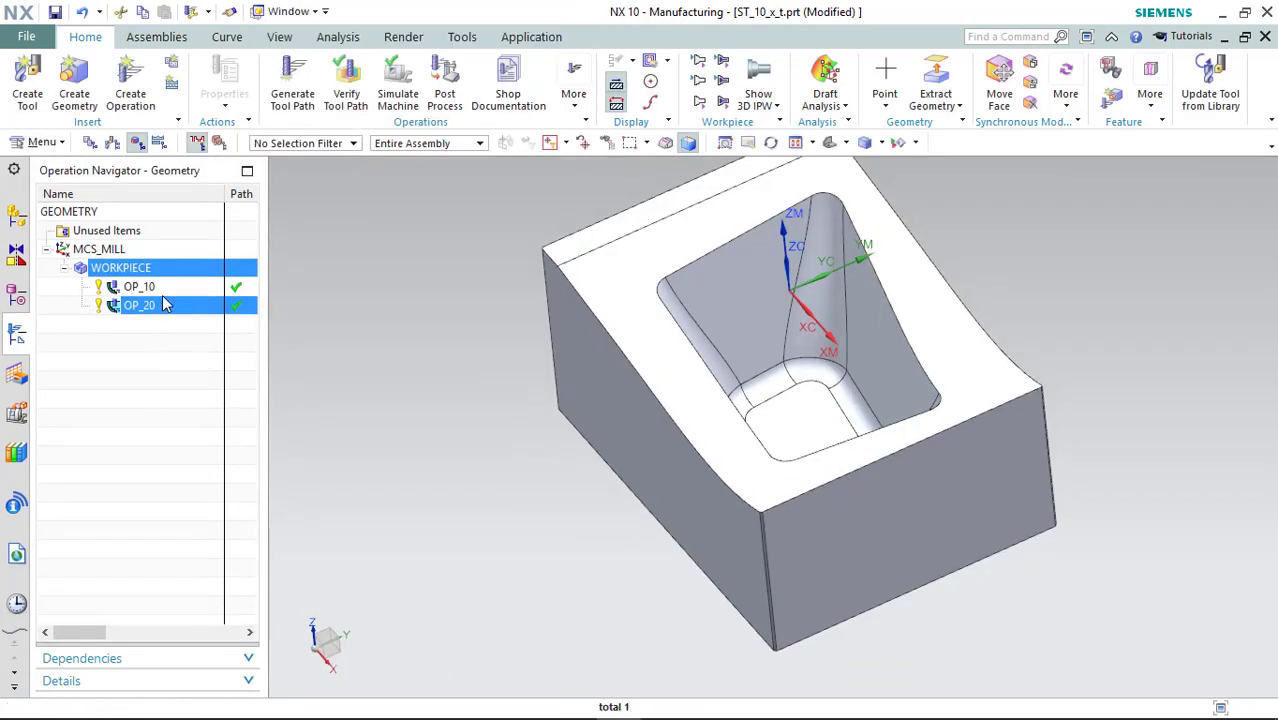
left_click(150, 287)
left_click(160, 306)
left_click(278, 362)
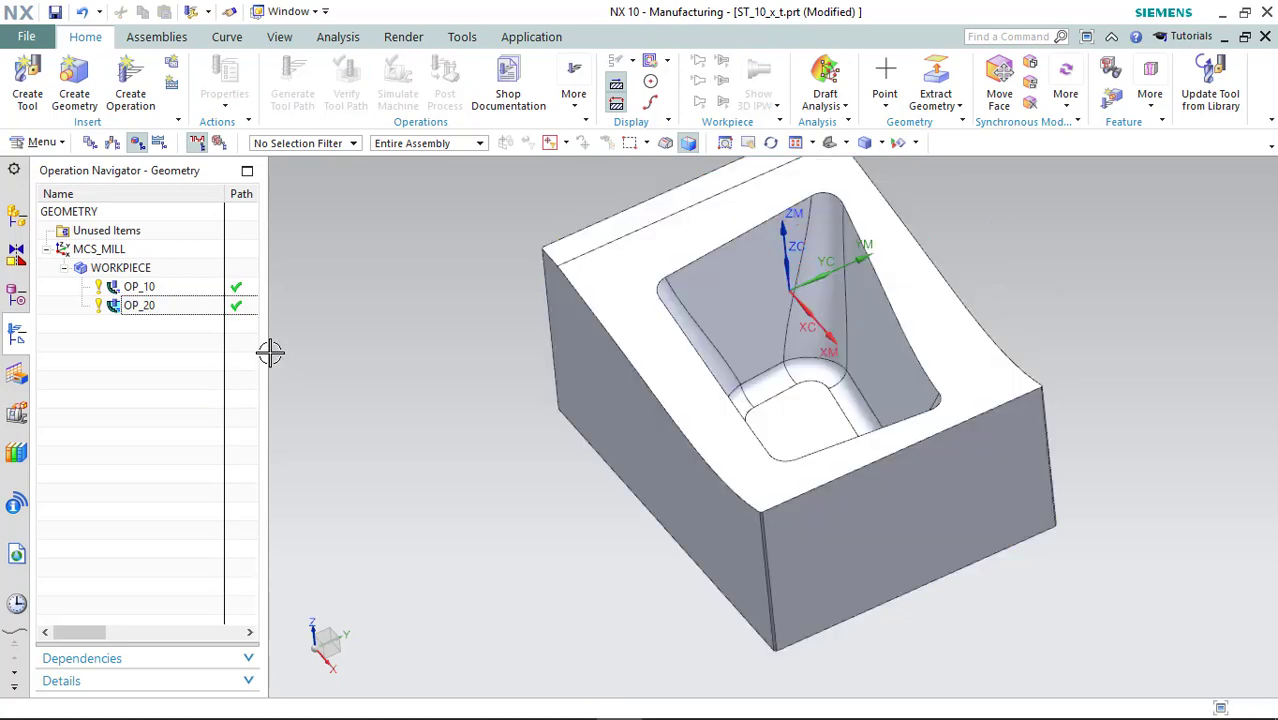
left_click_drag(270, 352, 285, 385)
- Insert a Streamline operation OP_30 under WORKPIECE and pick the part's top face as its cut area
right_click(197, 308)
right_click(140, 268)
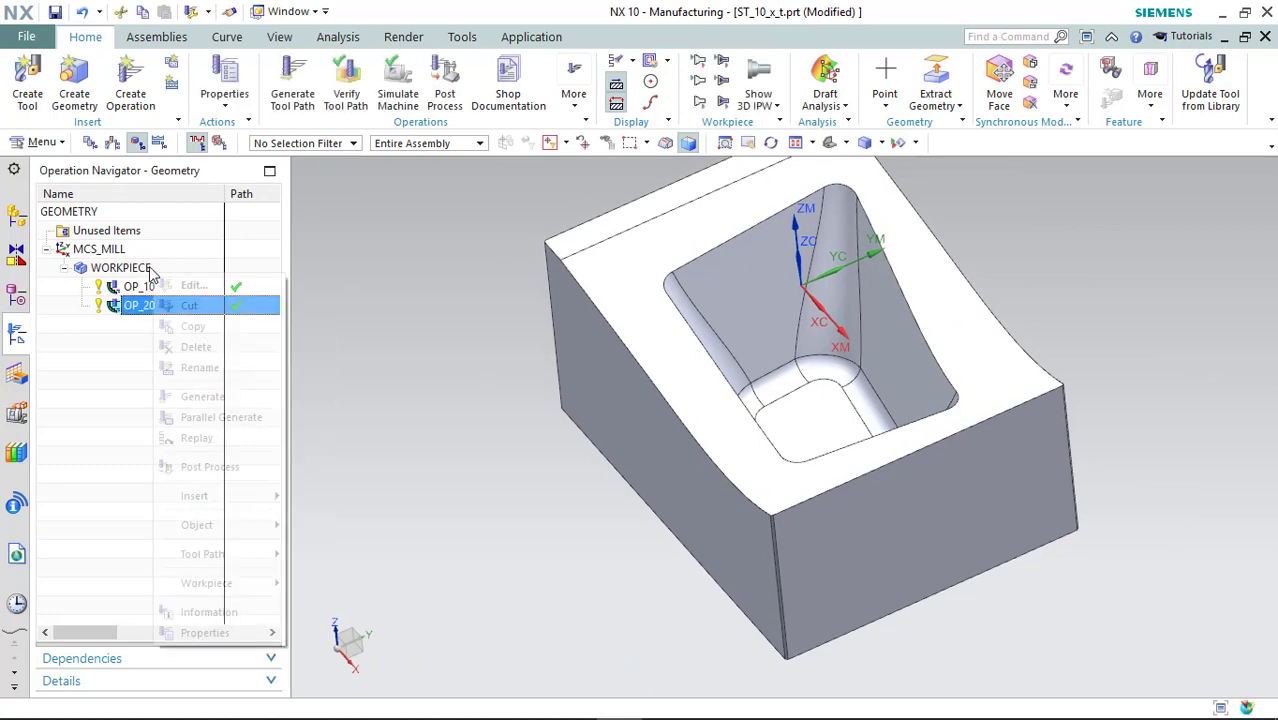
mouse_move(270, 496)
left_click(335, 498)
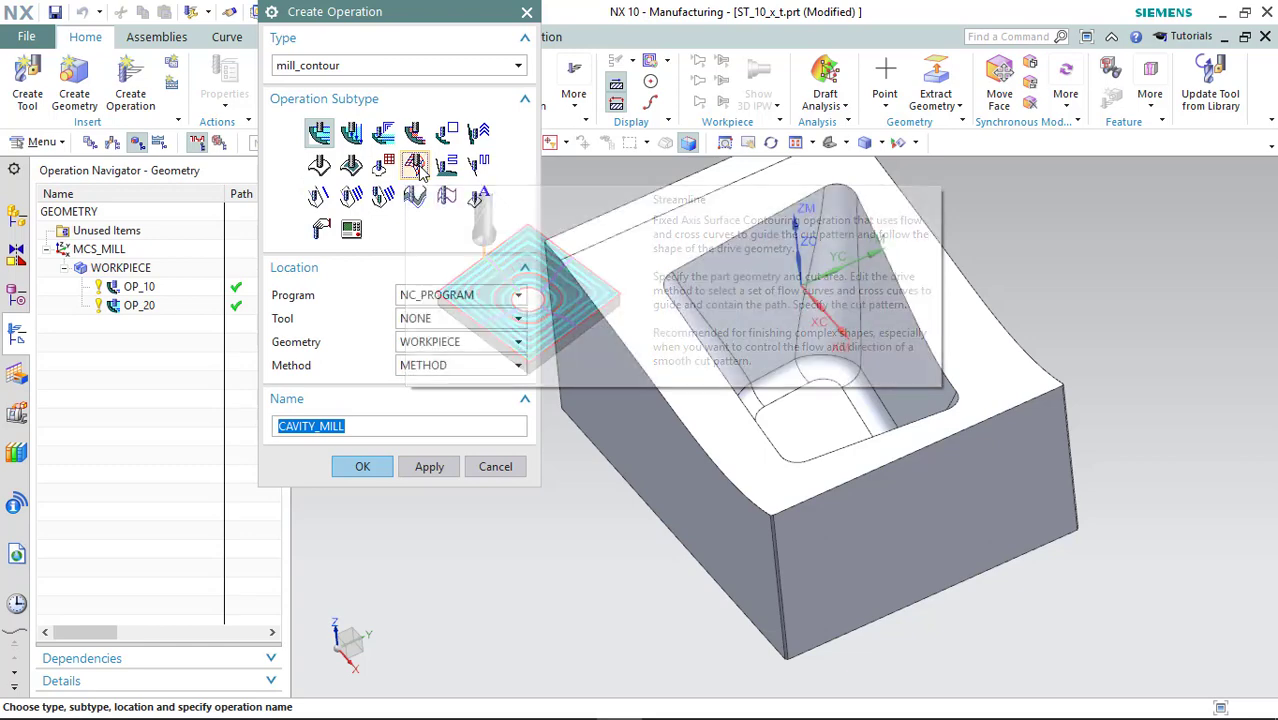
left_click(415, 165)
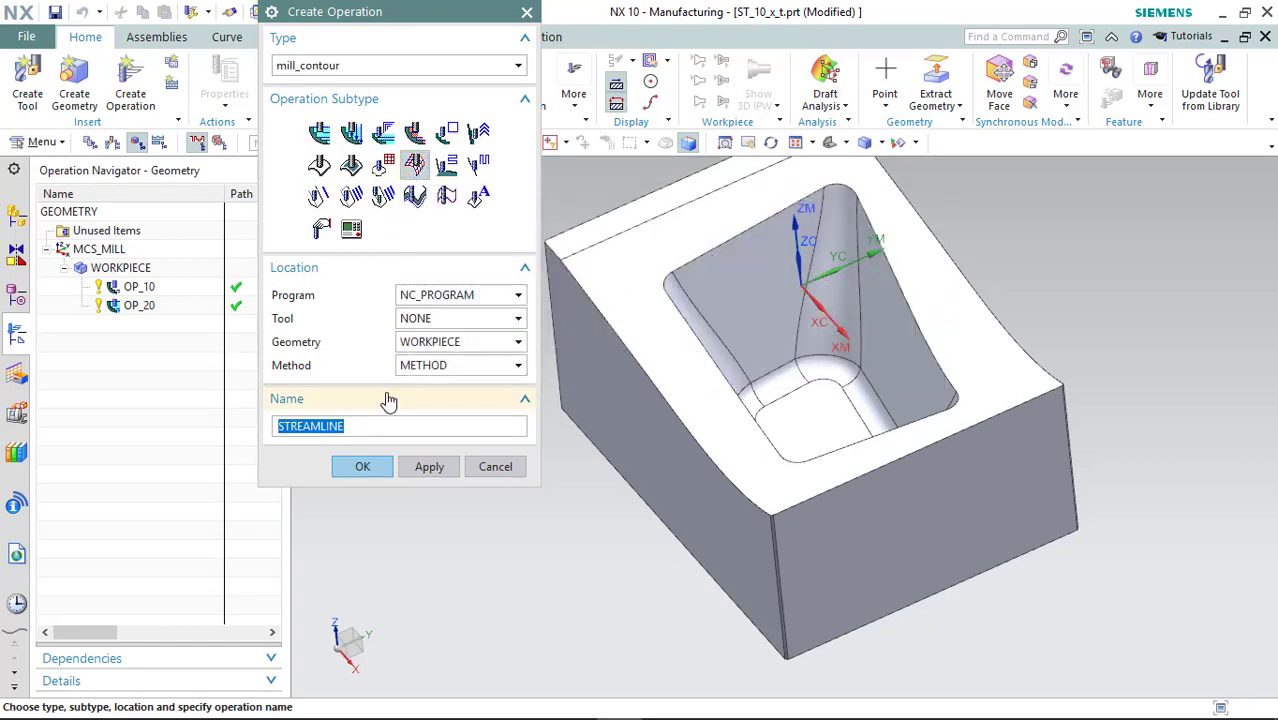
key("Return")
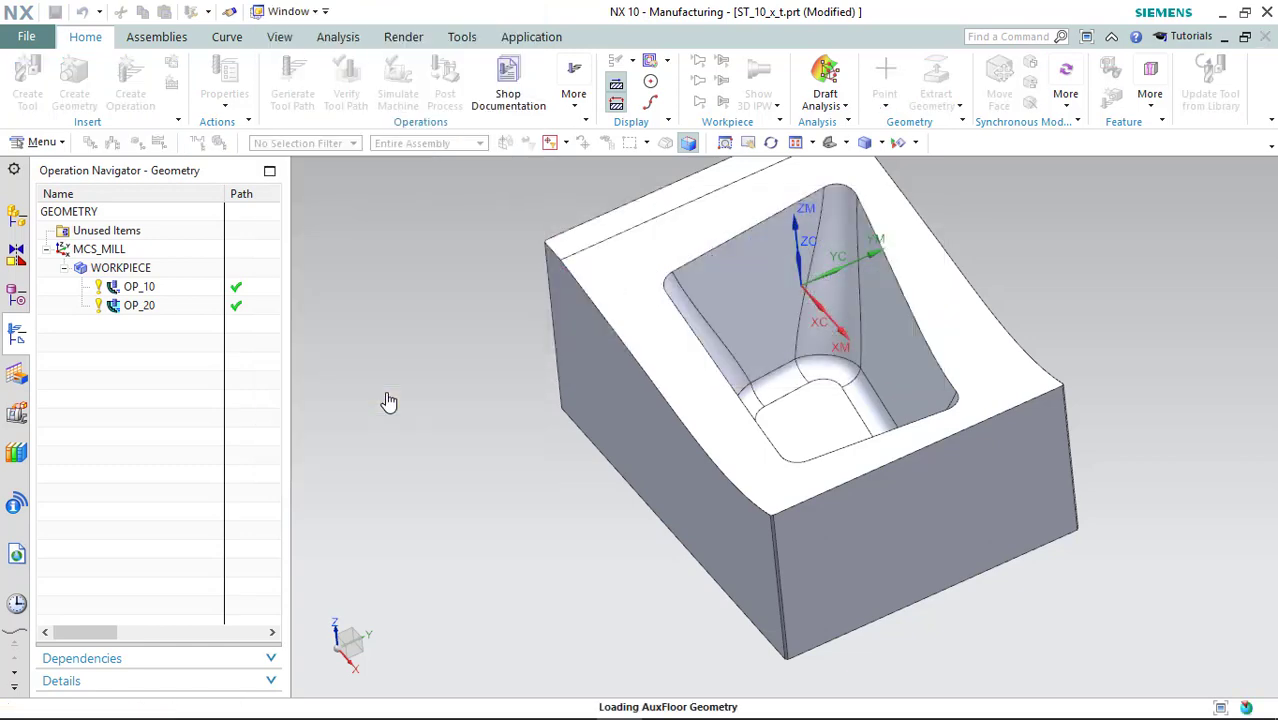
left_click(480, 170)
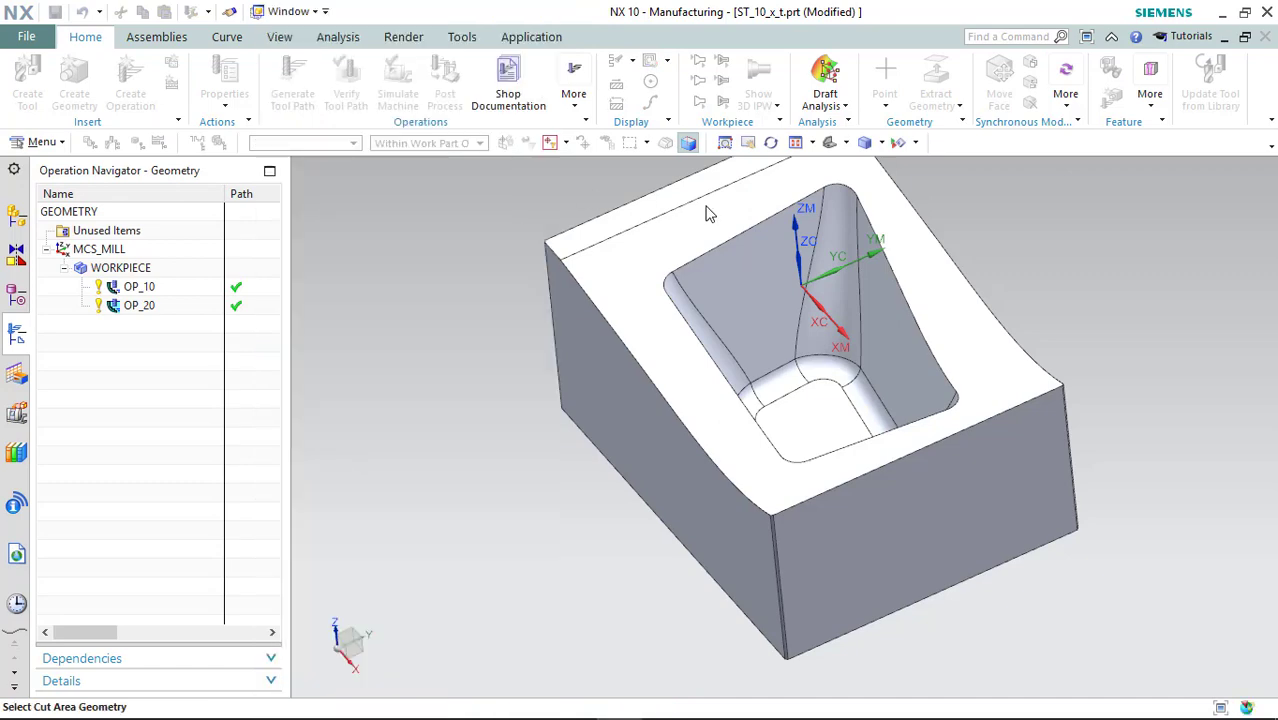
left_click(700, 224)
- Confirm the top-face cut area and restore the standard view of the part
left_click(443, 318)
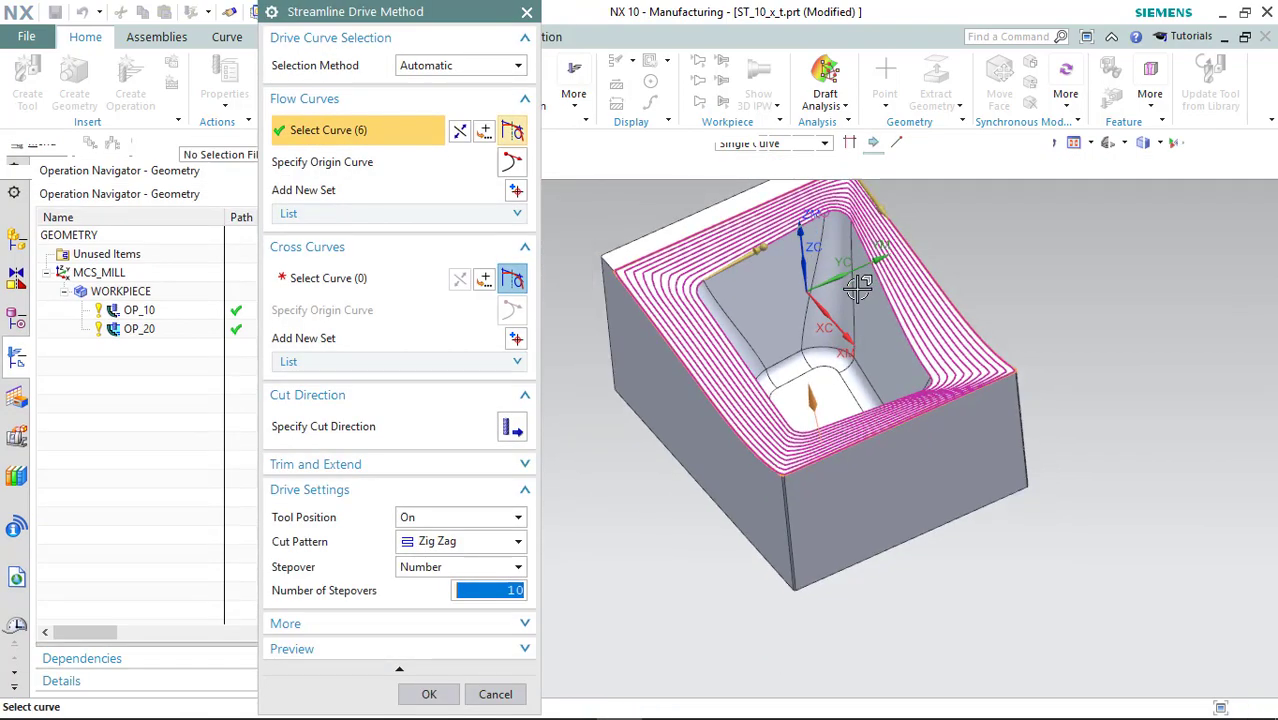
scroll(901, 337, "up", 6)
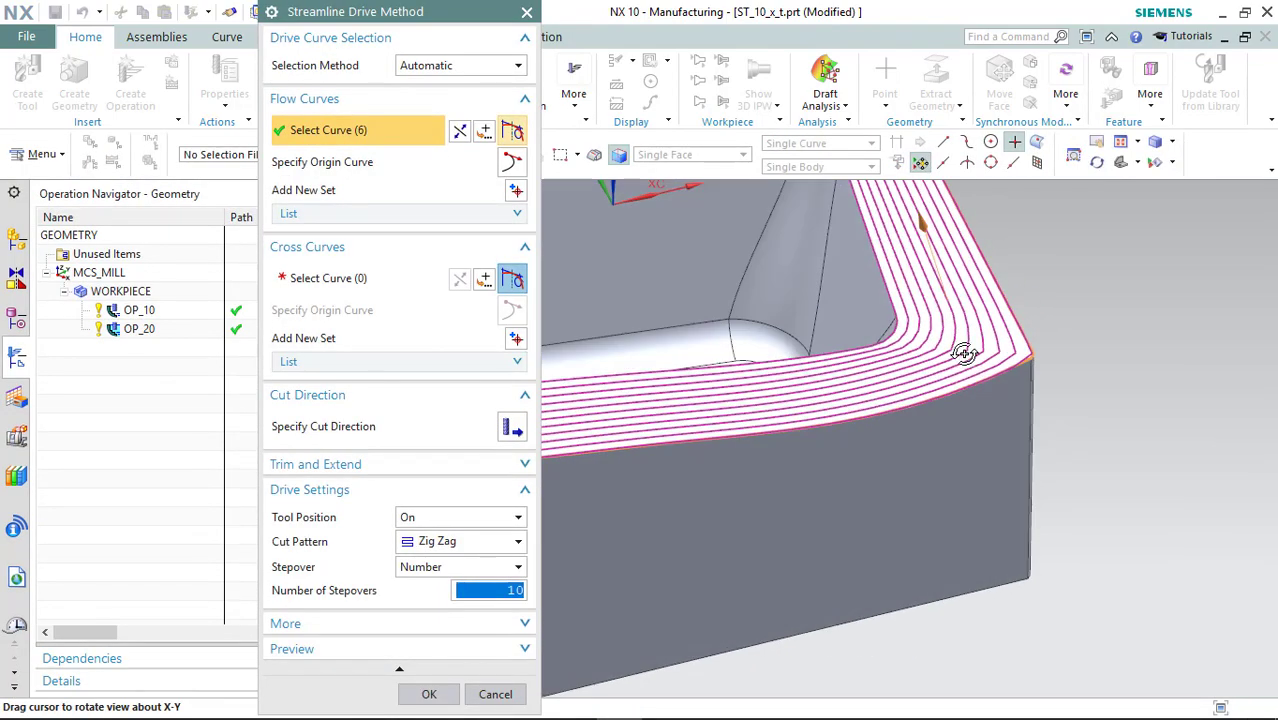
scroll(963, 354, "down", 8)
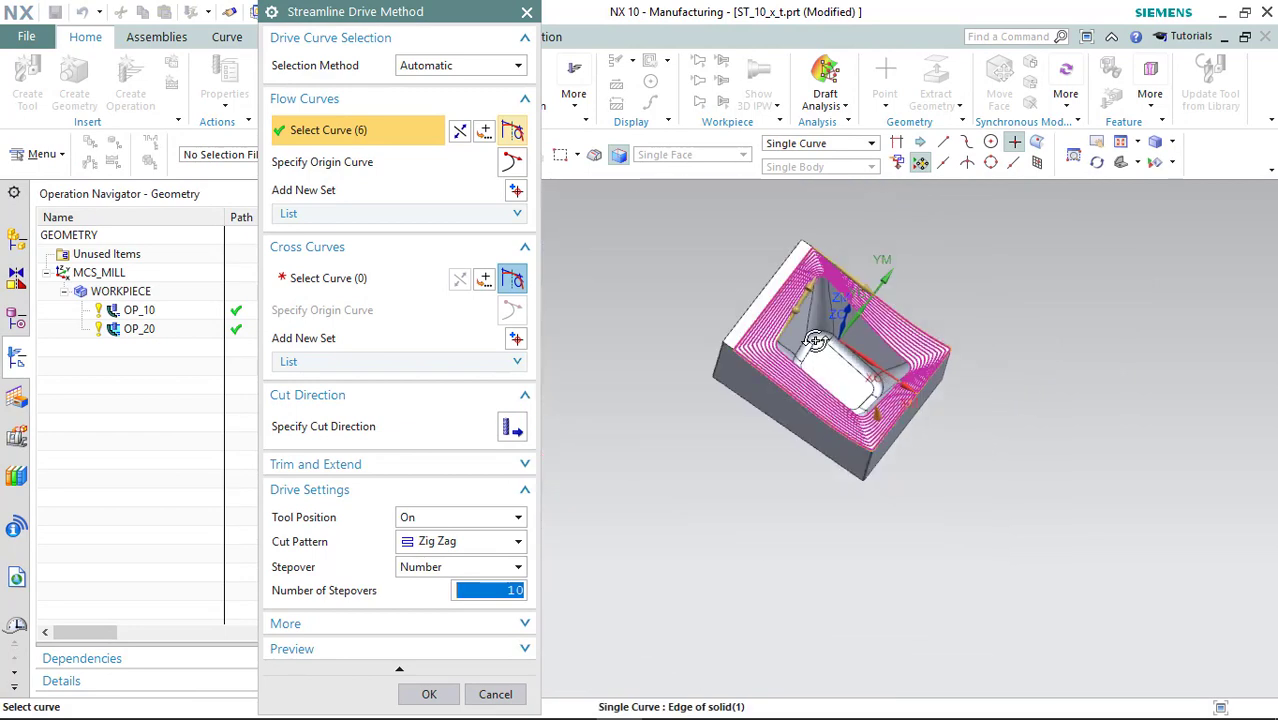
key("Home")
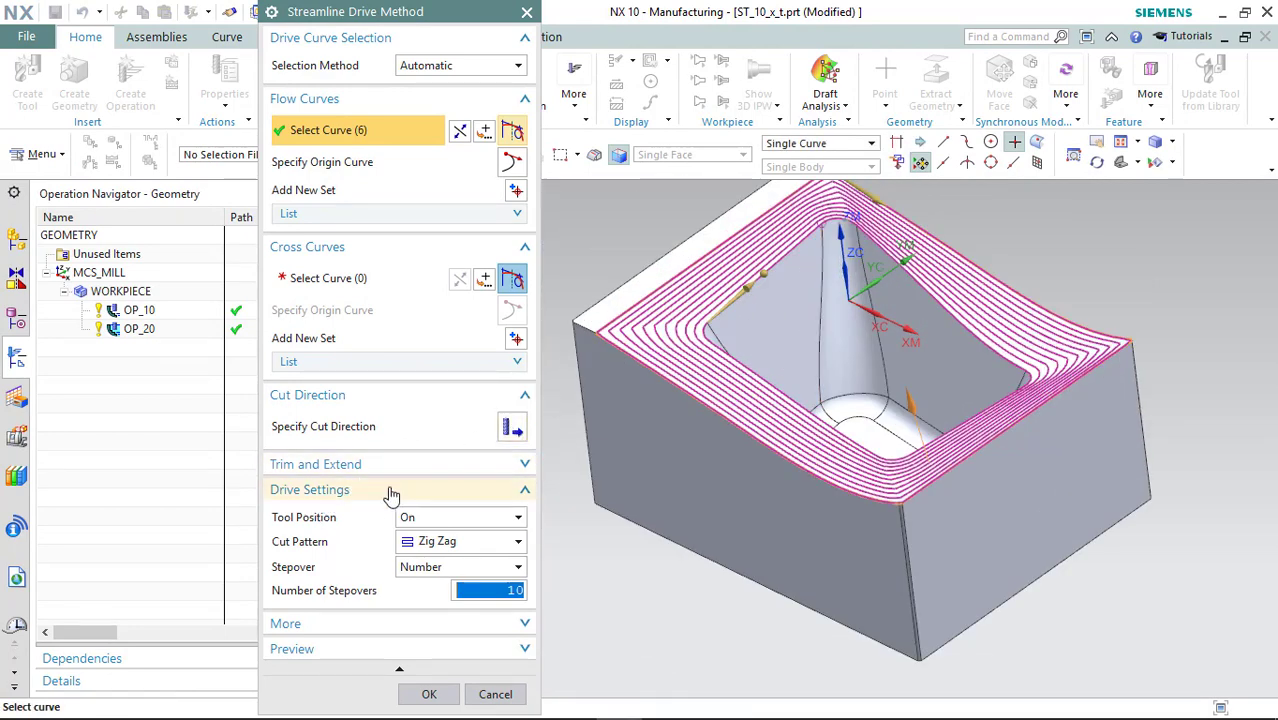
- Set the streamline cut pattern to Zig Zag, keeping 10 stepovers, and accept the drive settings
left_click(440, 517)
left_click(455, 541)
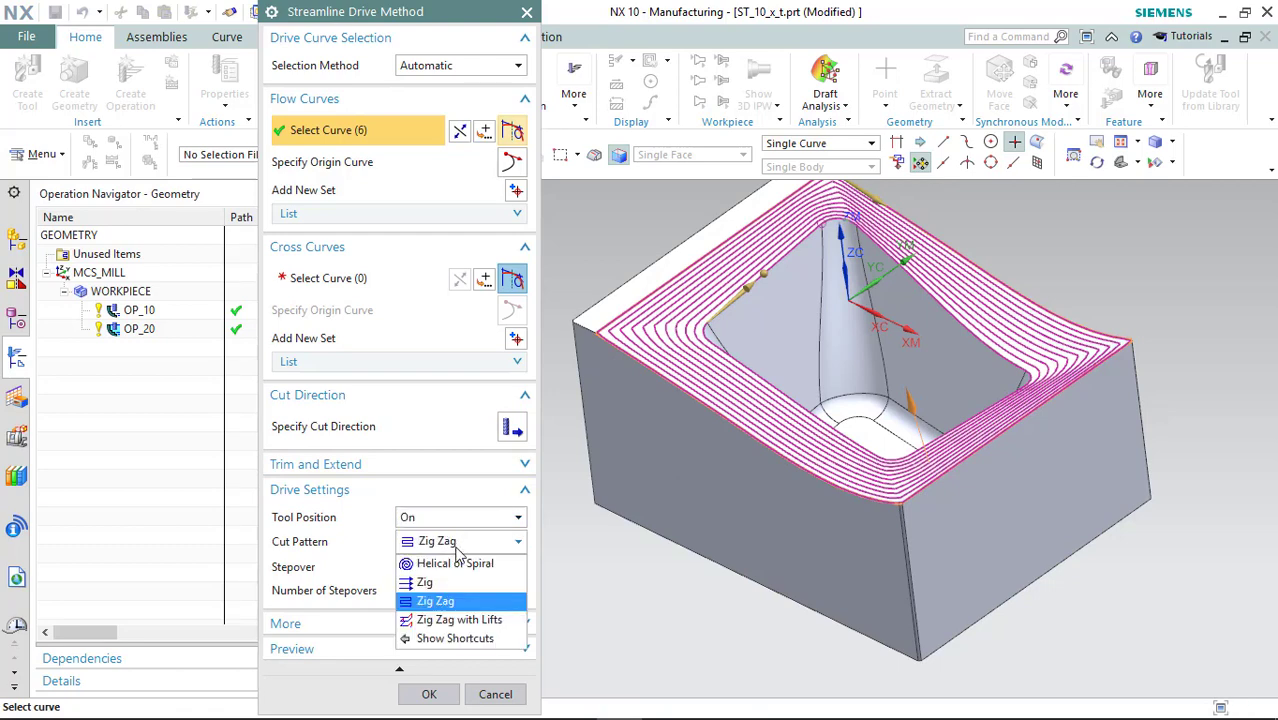
left_click(440, 563)
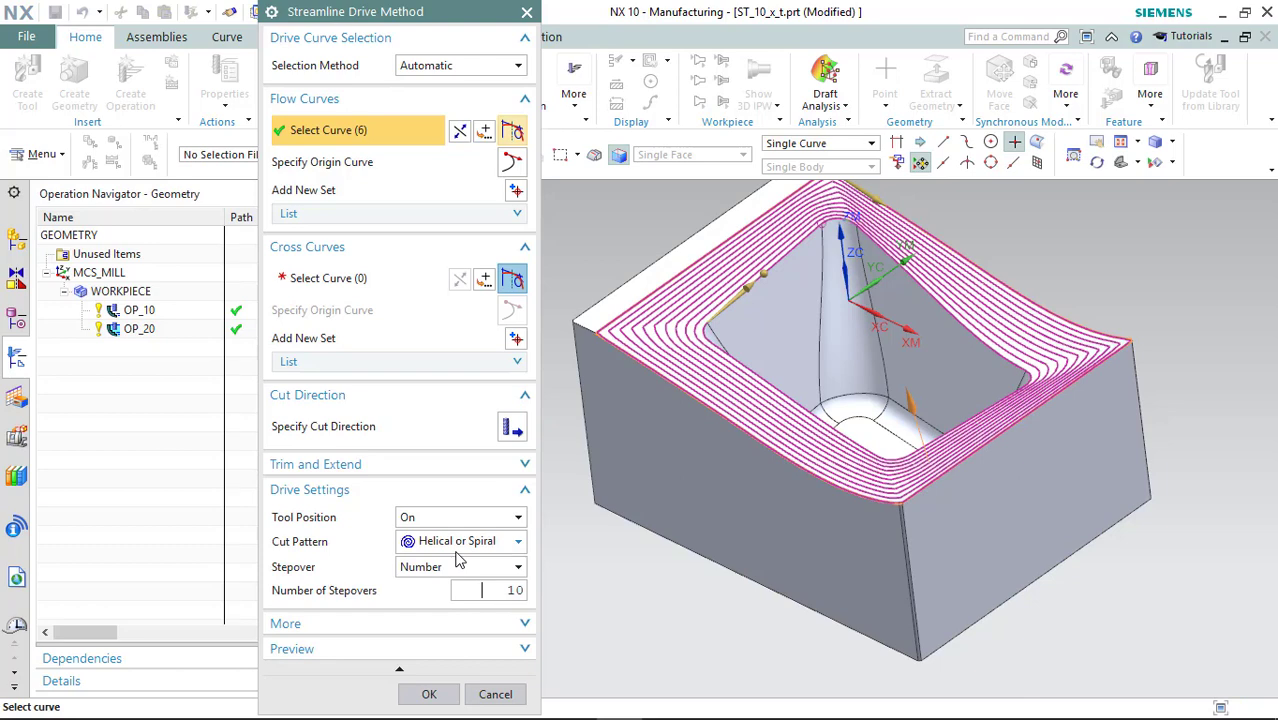
left_click(456, 548)
left_click(448, 603)
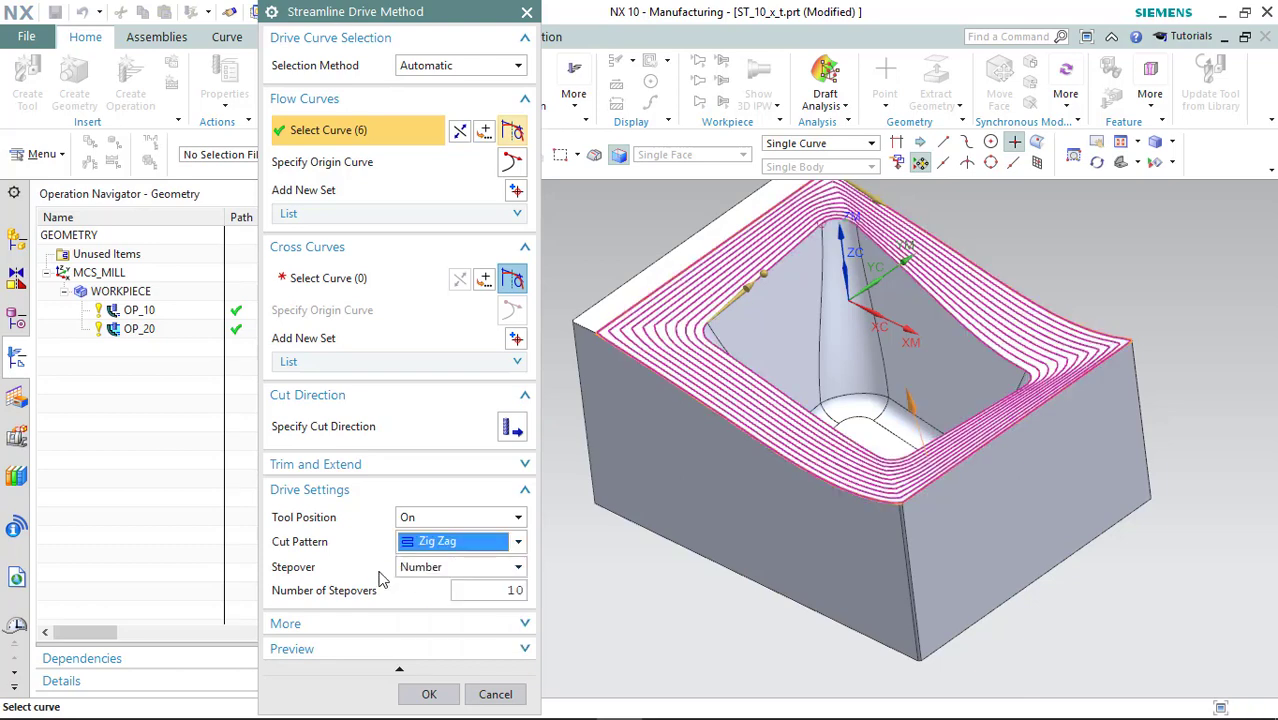
left_click(422, 692)
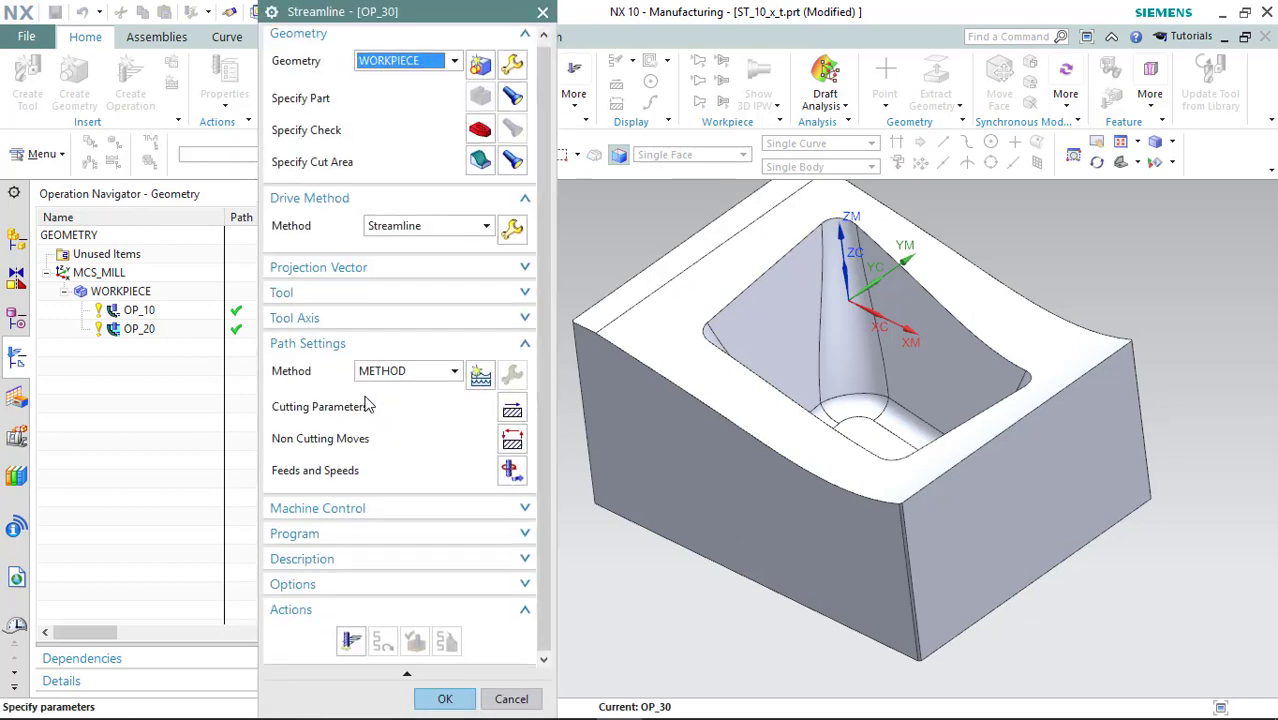
- After the missing-tool error on Generate, create a new ball mill tool named BALL_5
left_click(350, 641)
left_click(638, 393)
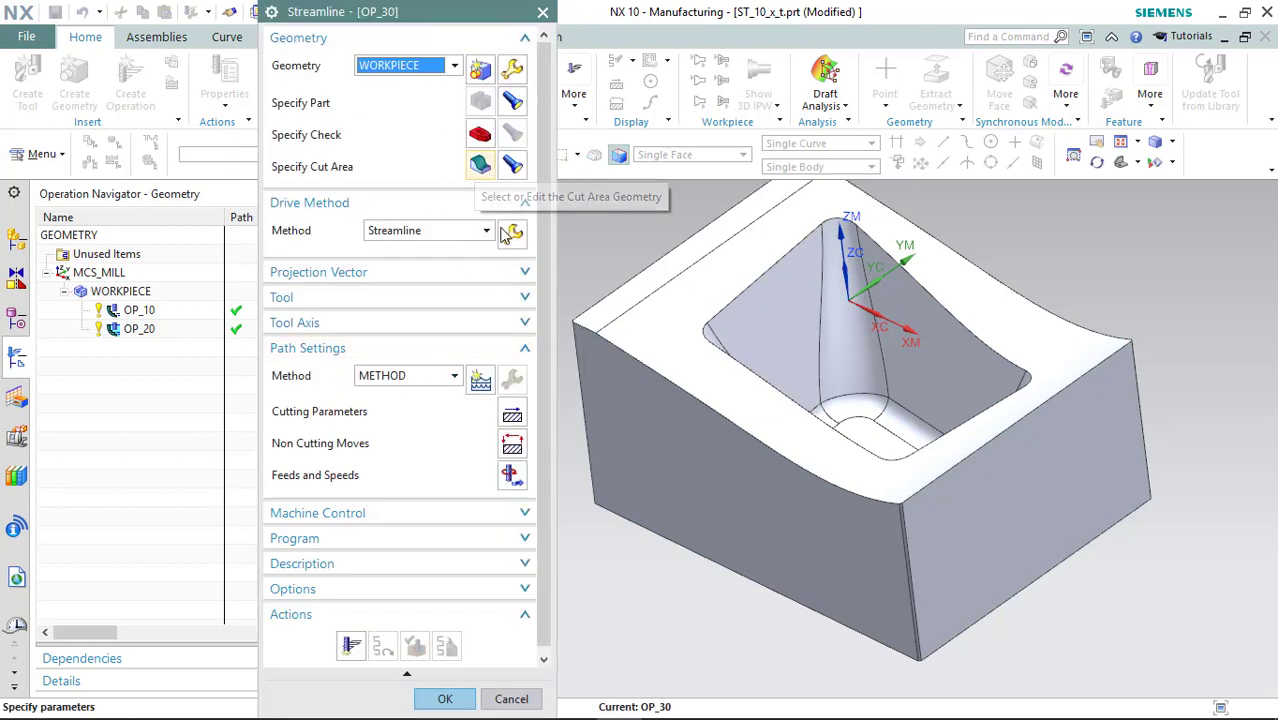
left_click(365, 298)
left_click(478, 327)
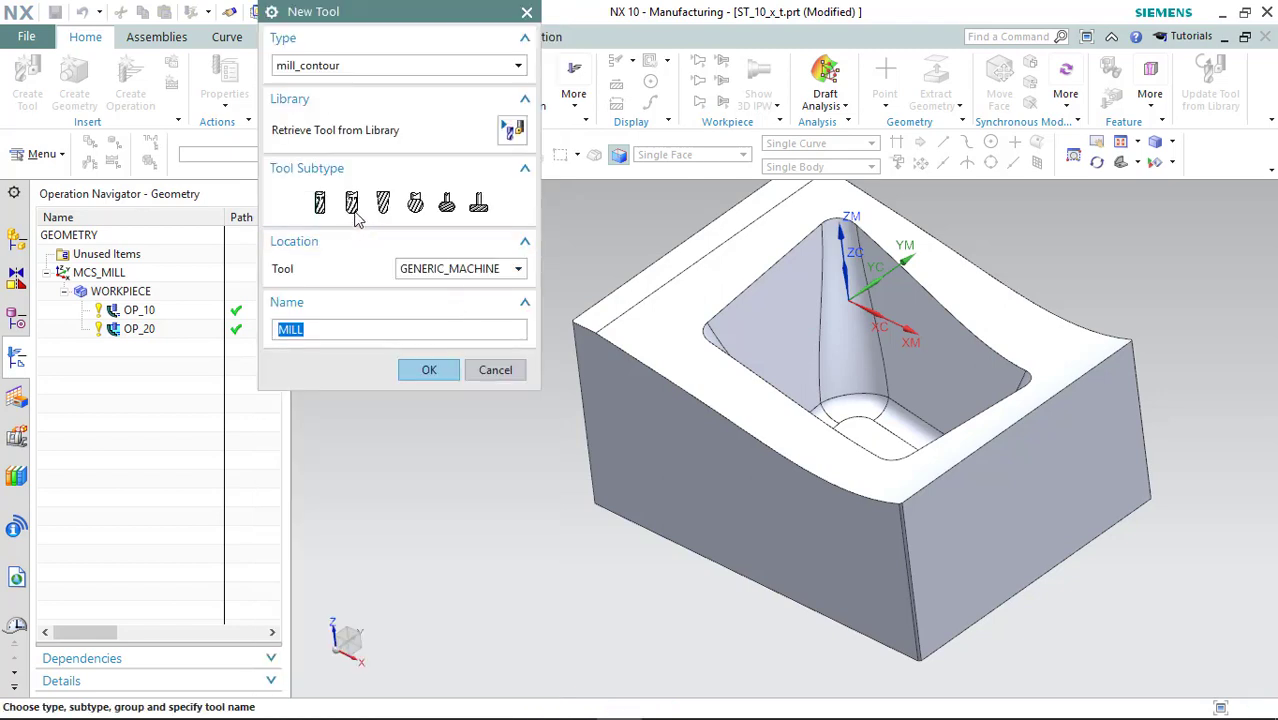
left_click(383, 203)
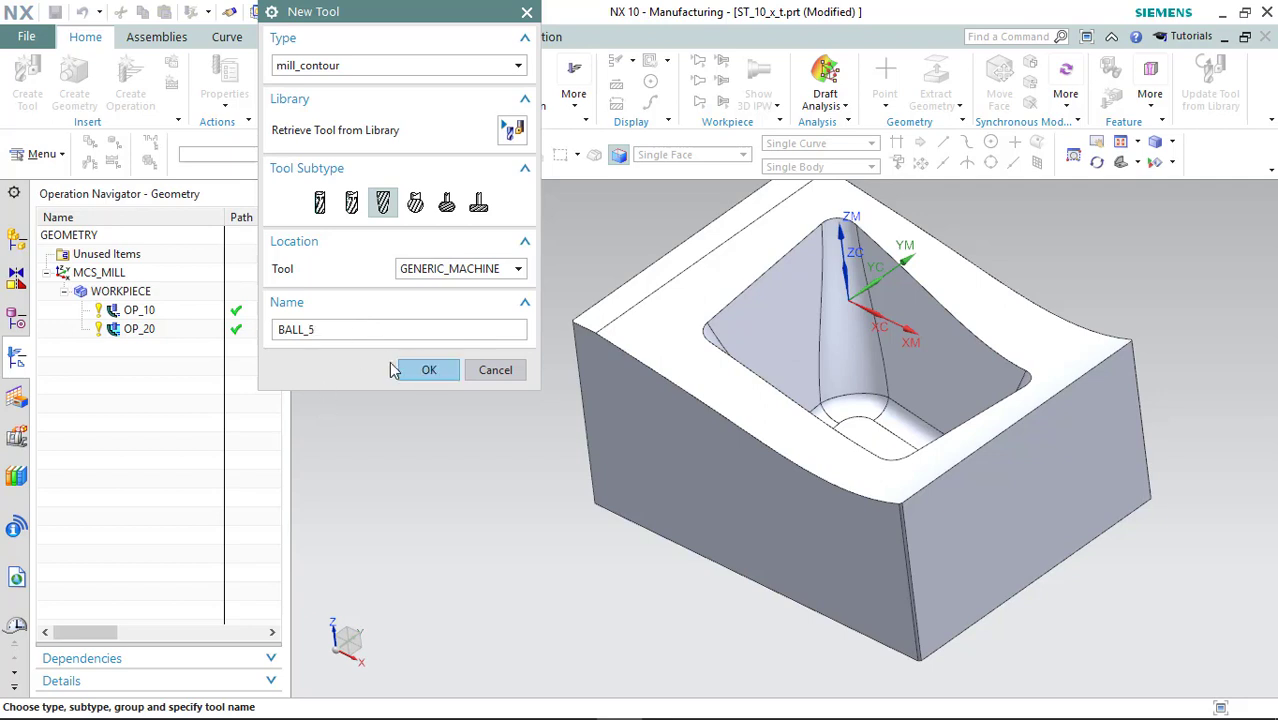
left_click(403, 370)
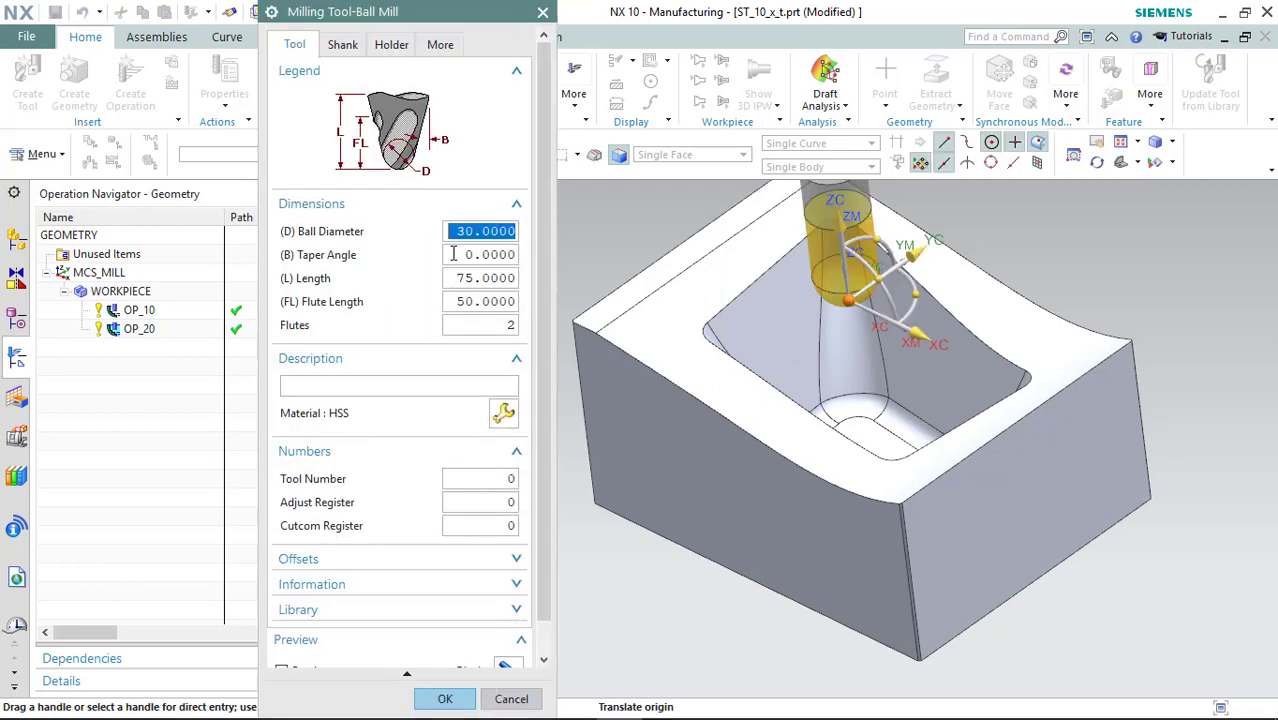
- Give BALL_5 a 5 mm ball diameter and set tool number, adjust and cutcom registers to 3
type("5")
key("Tab")
key("Tab")
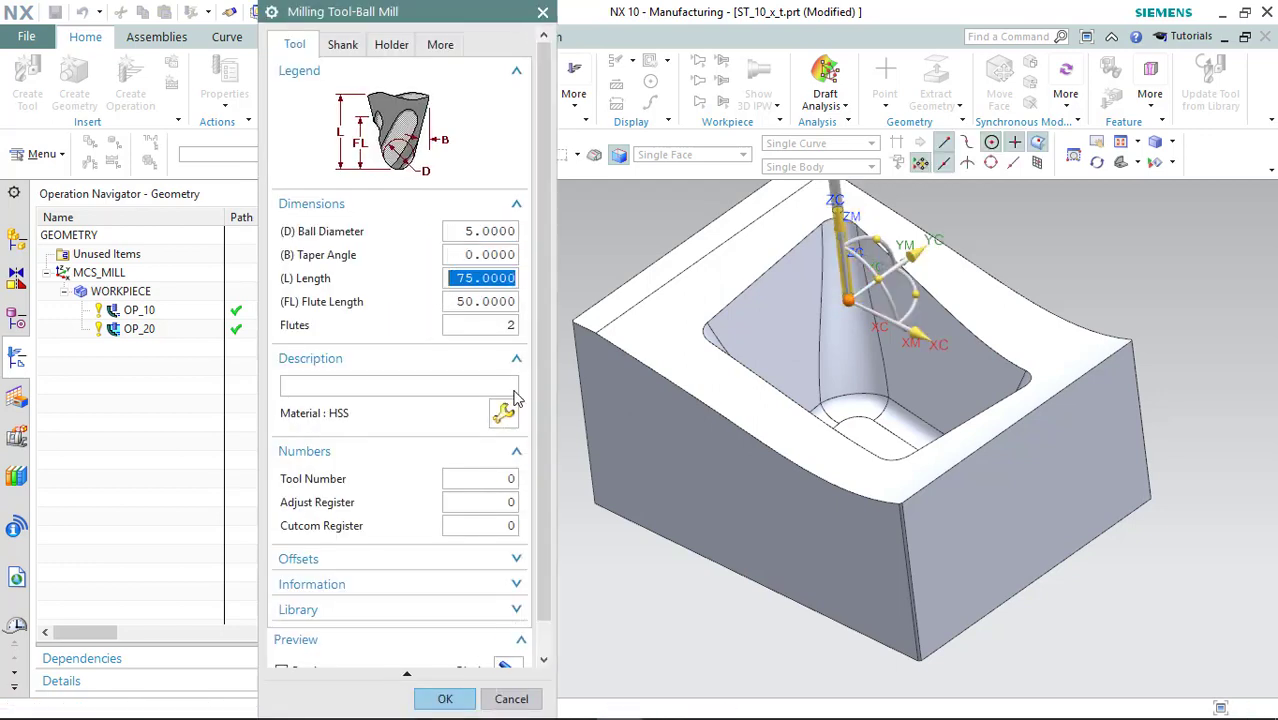
key("Tab")
left_click(492, 474)
double_click(492, 474)
type("3")
key("Tab")
type("3")
key("Tab")
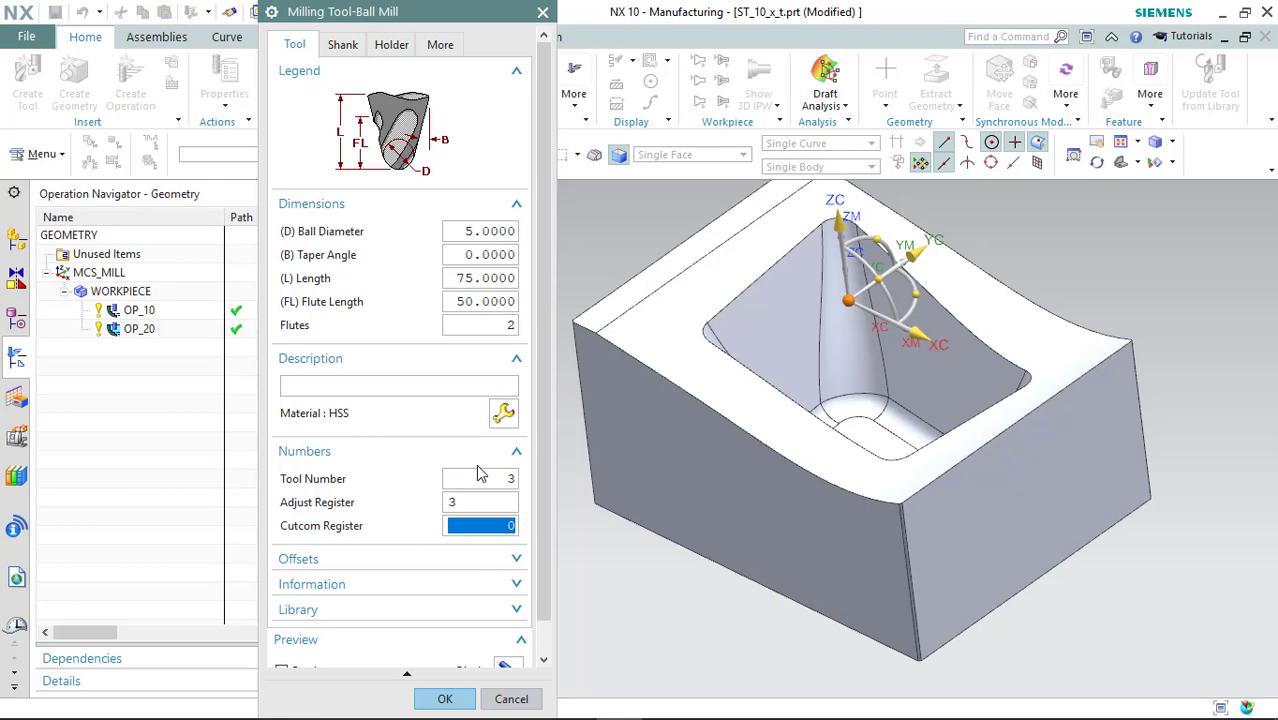
type("3")
key("Tab")
- Set OP_30's spindle speed to 5000 rpm, recalculate feeds, and generate its streamline toolpath
left_click(443, 699)
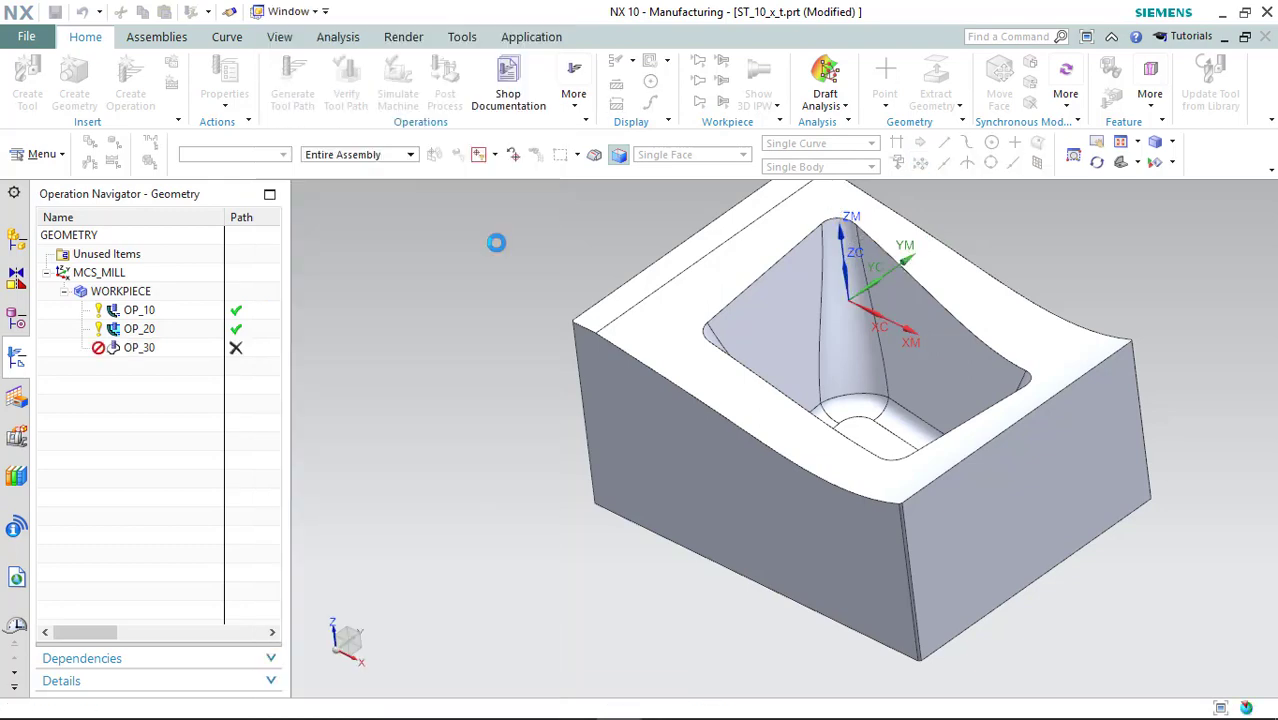
left_click(508, 478)
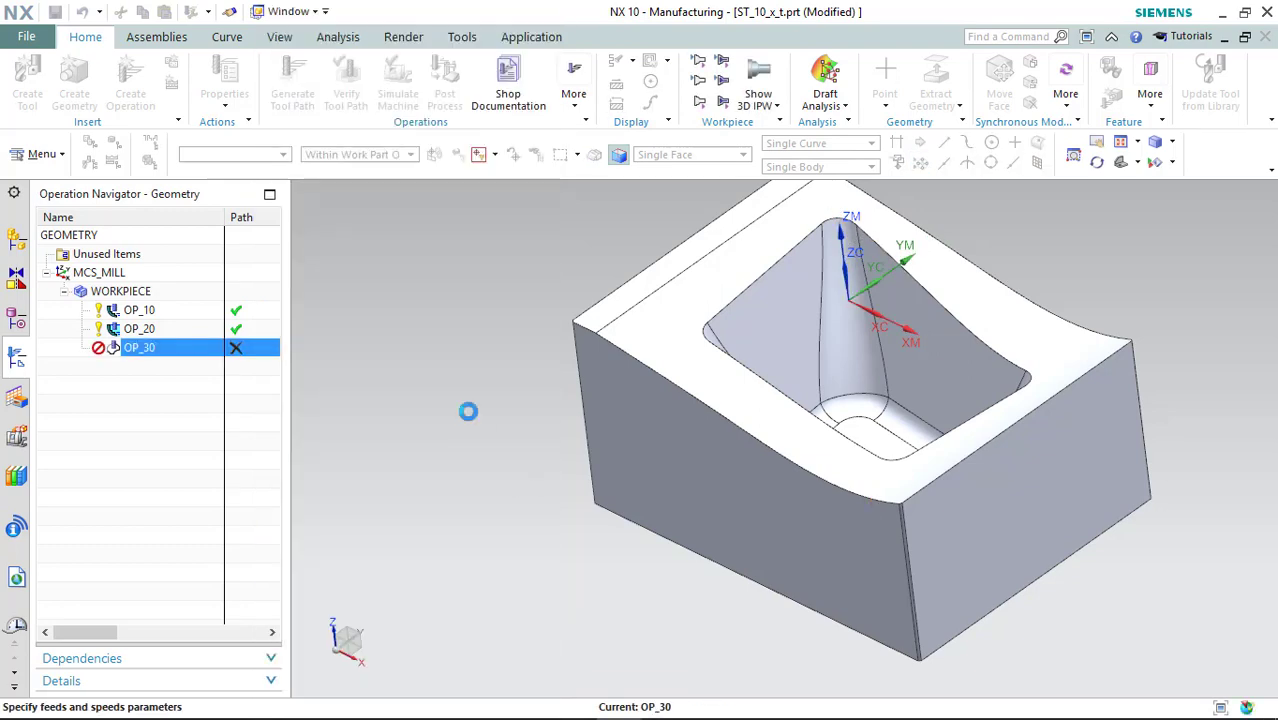
left_click(453, 205)
type("5")
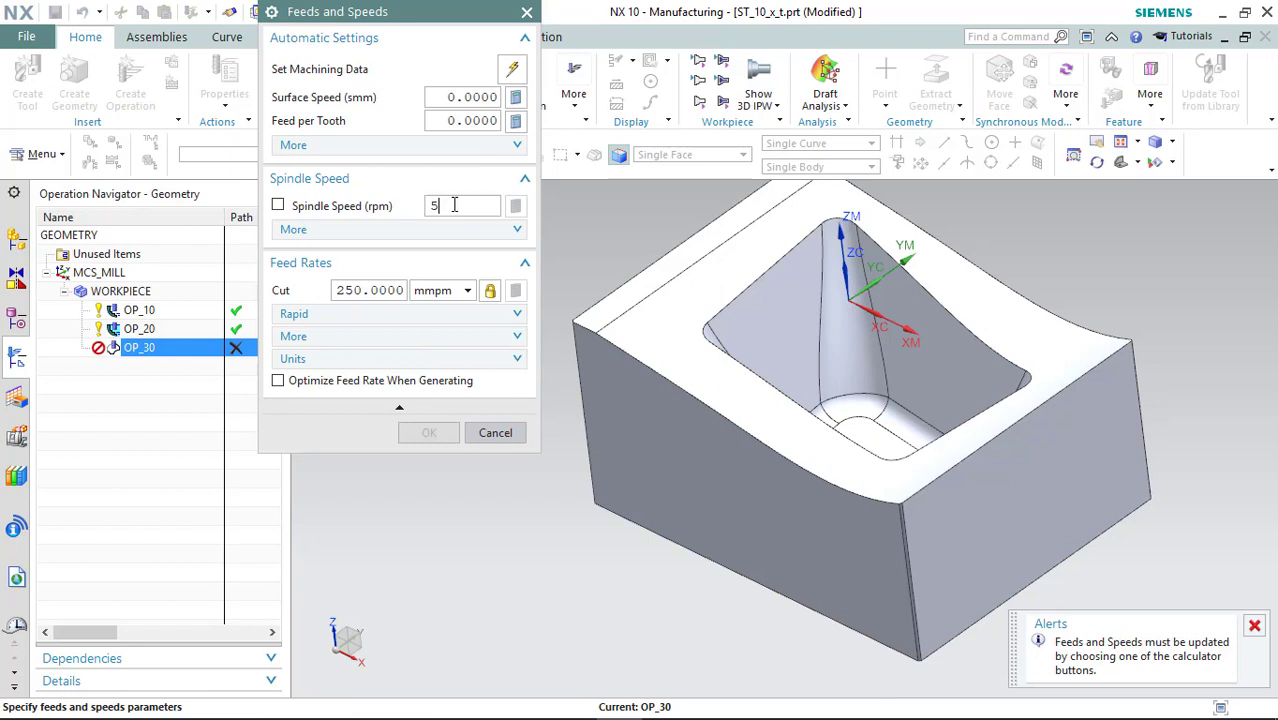
type("000")
key("Tab")
left_click(516, 207)
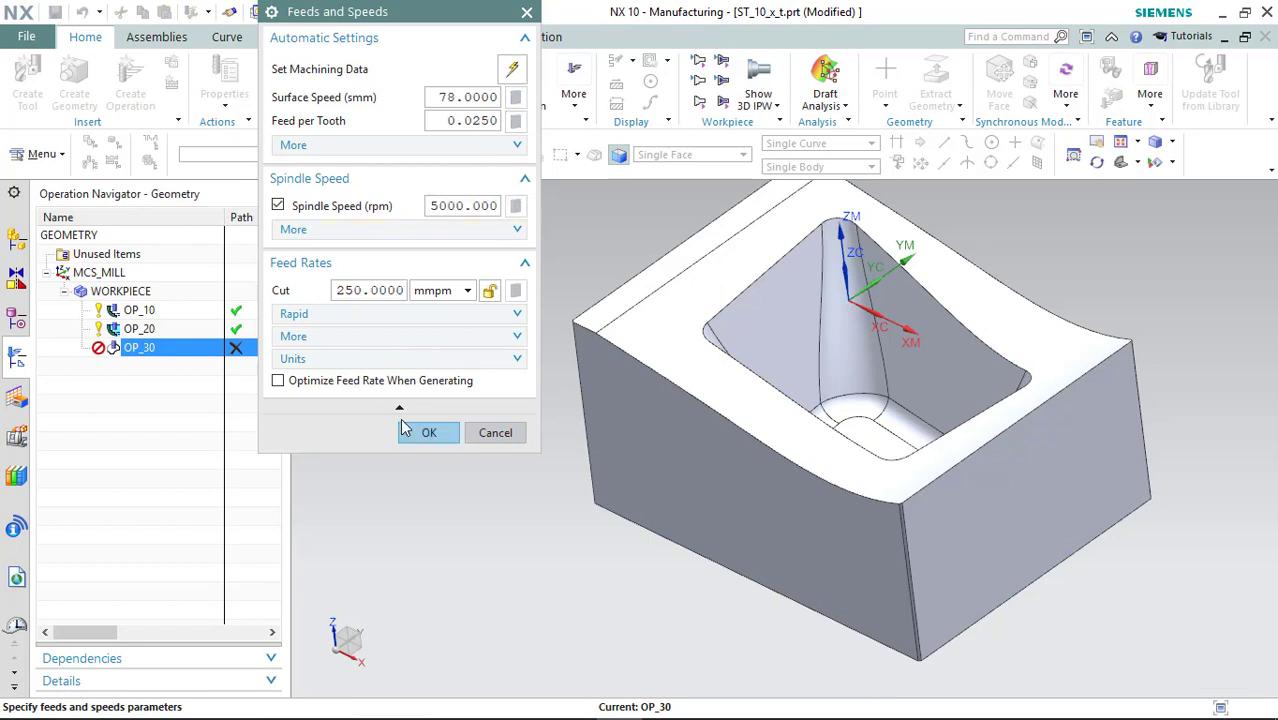
left_click(428, 432)
left_click(354, 642)
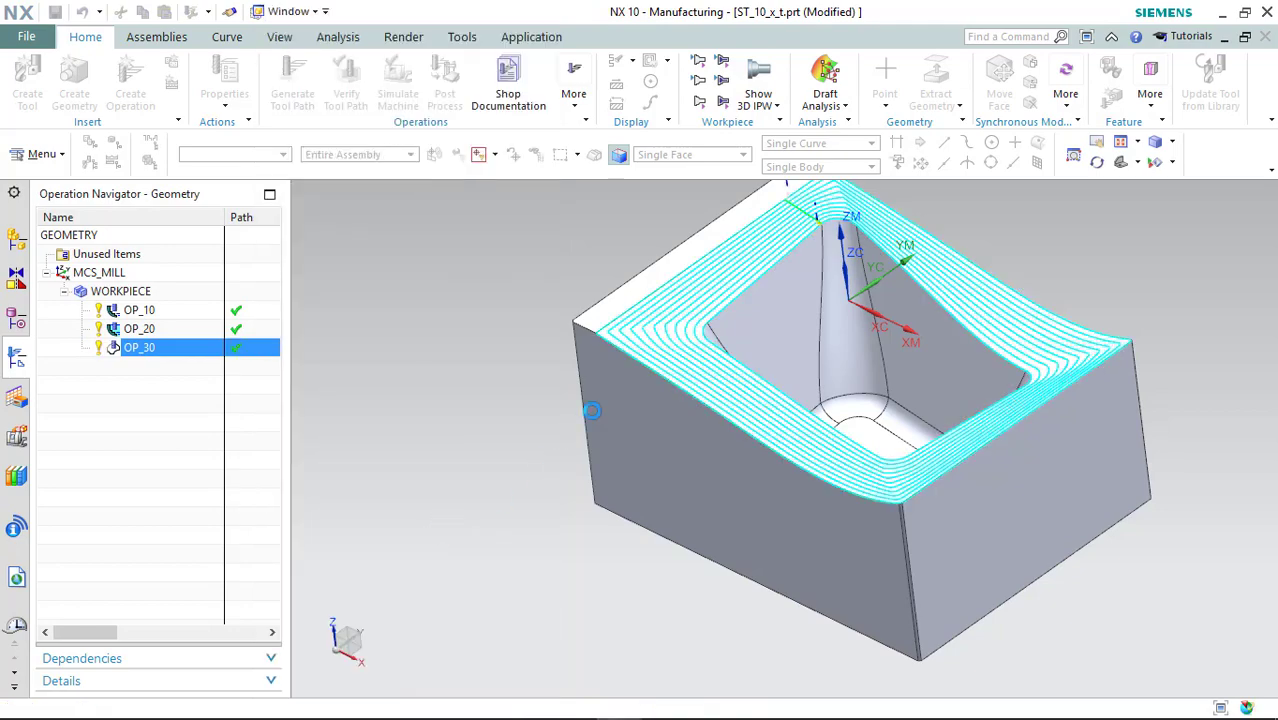
- Play a 3D Dynamic material-removal simulation of OP_30's 286-step streamline toolpath
scroll(711, 355, "up", 5)
scroll(711, 355, "down", 5)
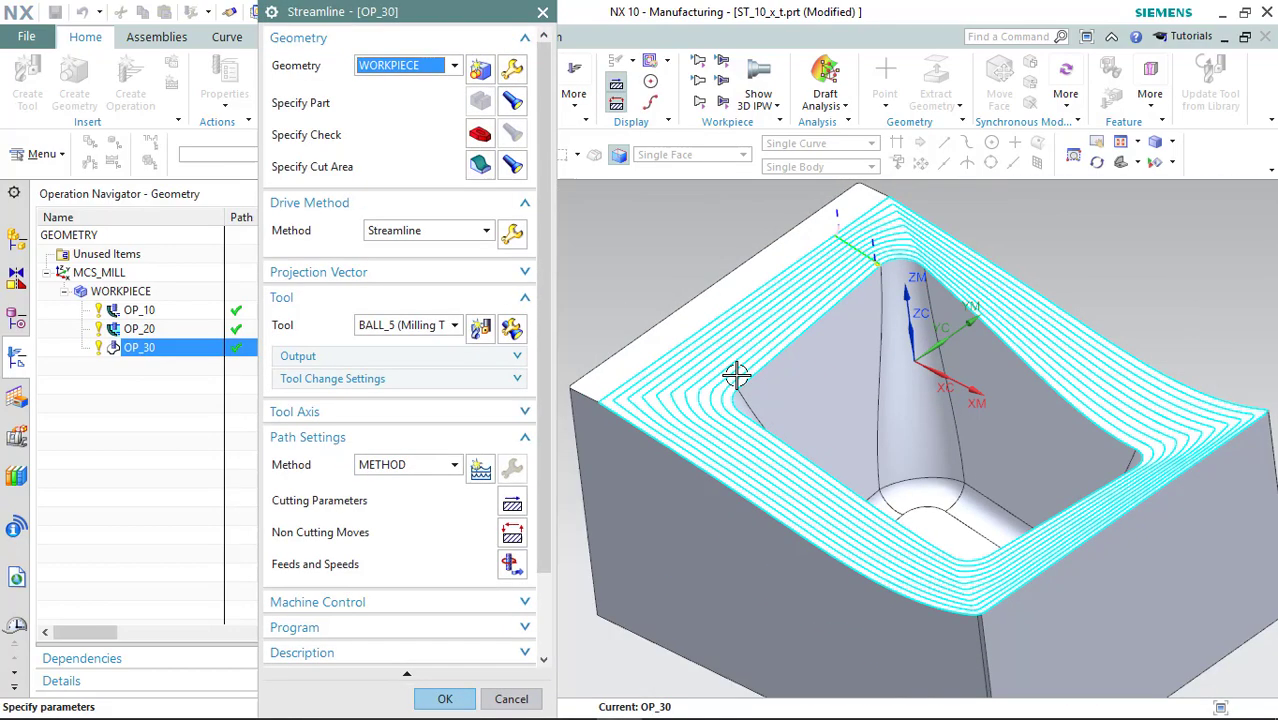
scroll(428, 560, "down", 3)
left_click(415, 640)
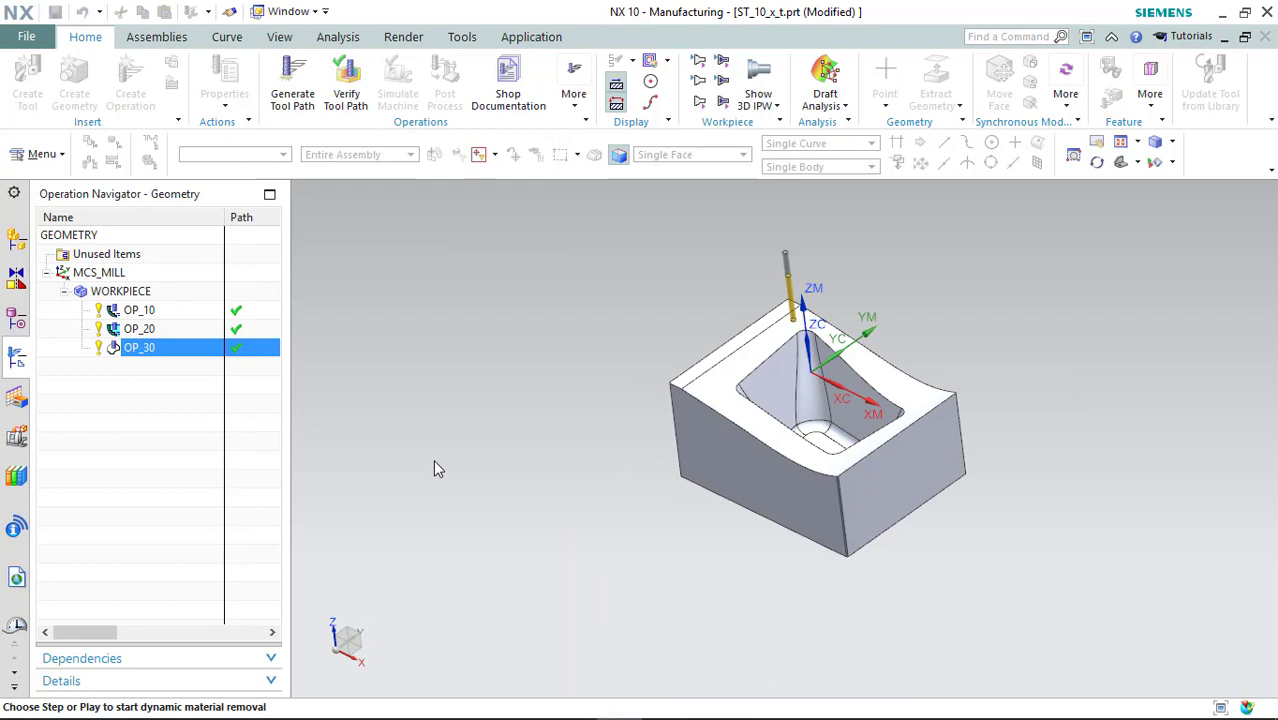
left_click(400, 662)
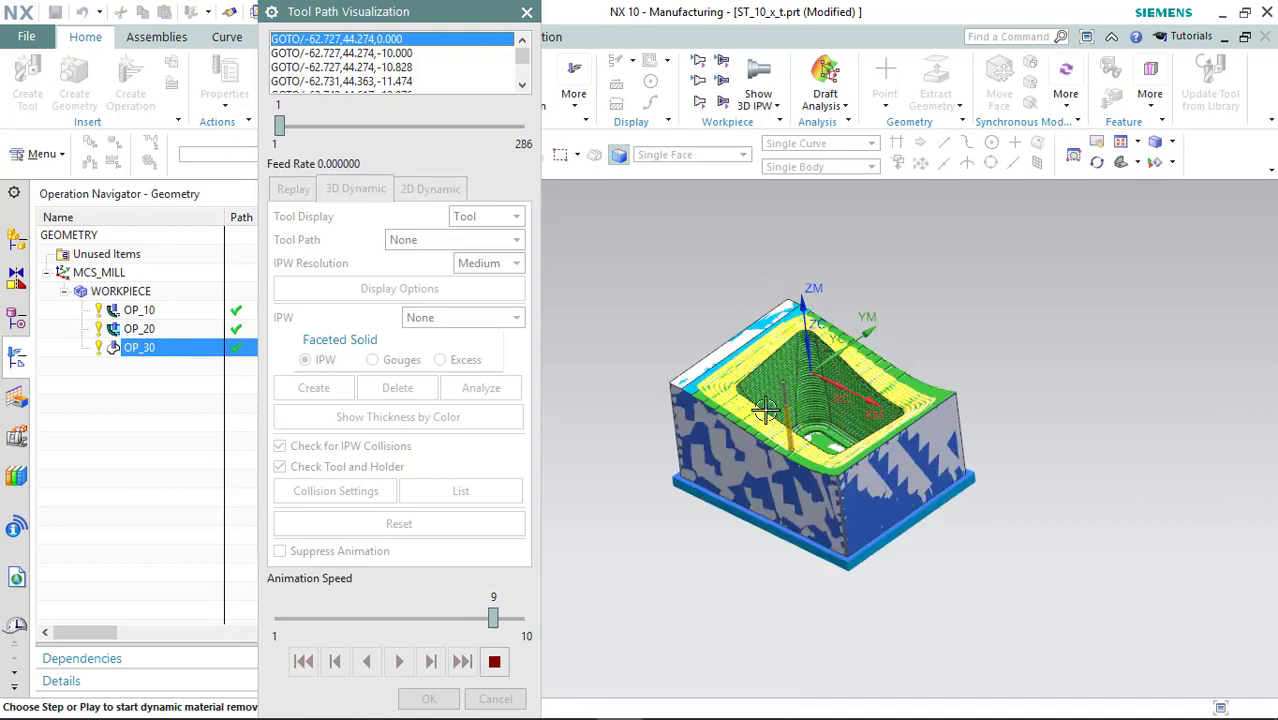
scroll(700, 390, "up", 6)
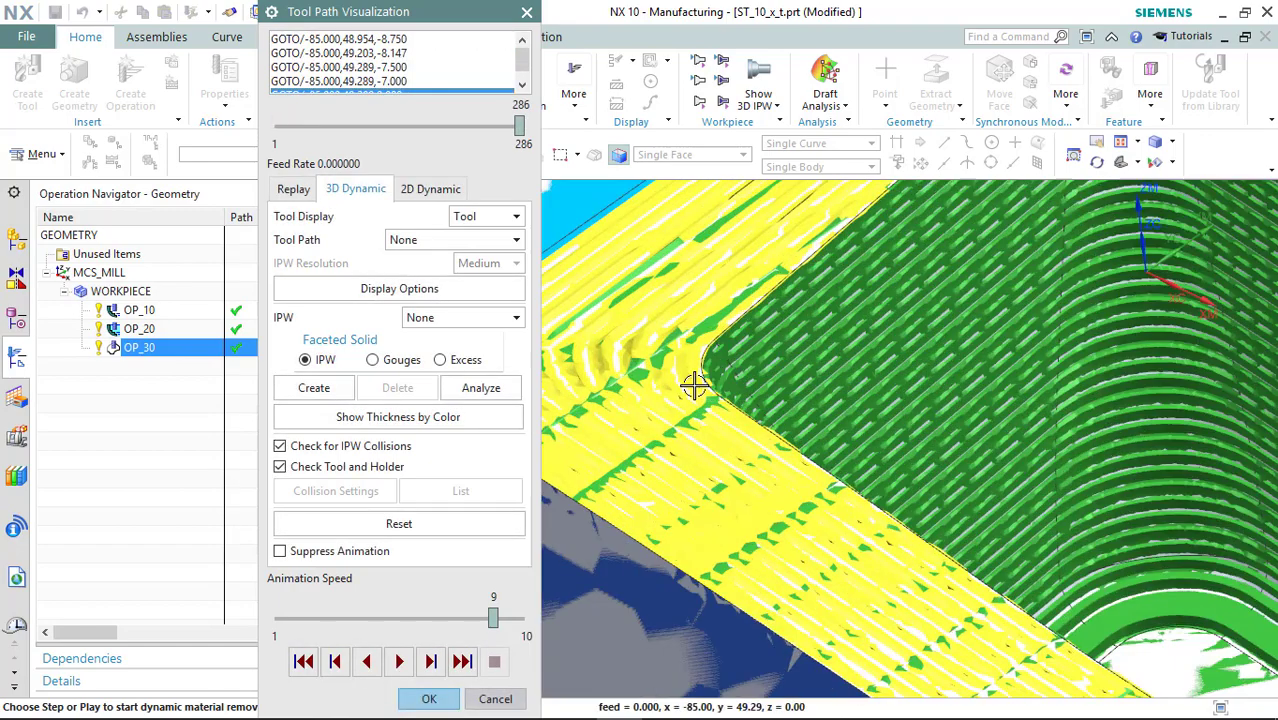
scroll(700, 388, "down", 5)
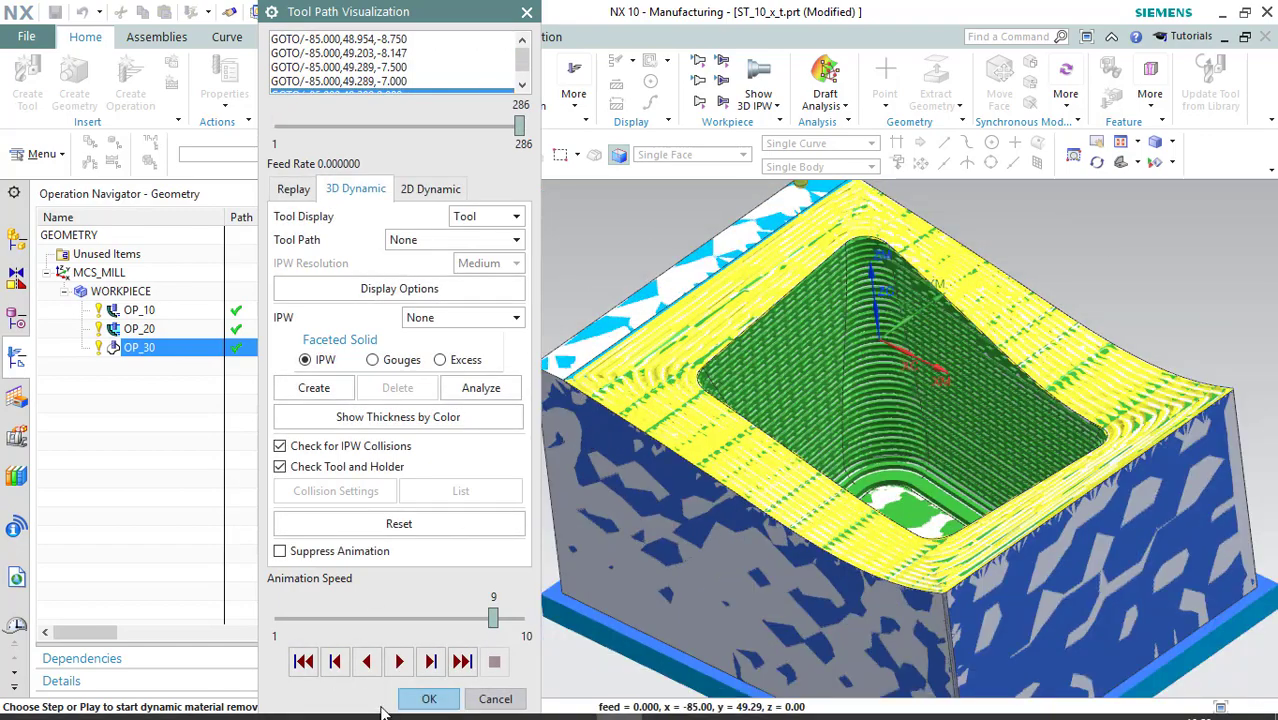
- Reopen OP_30's streamline drive settings and switch the cut pattern to Helical or Spiral
left_click(430, 698)
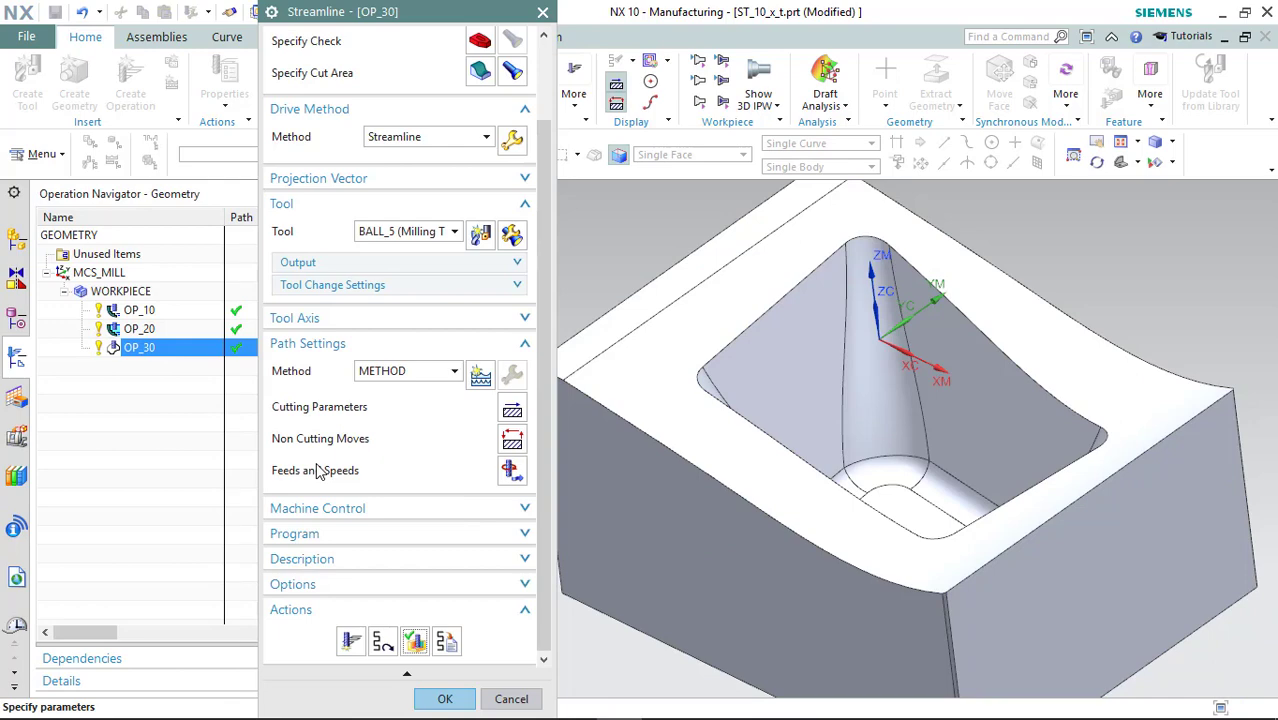
scroll(412, 408, "up", 2)
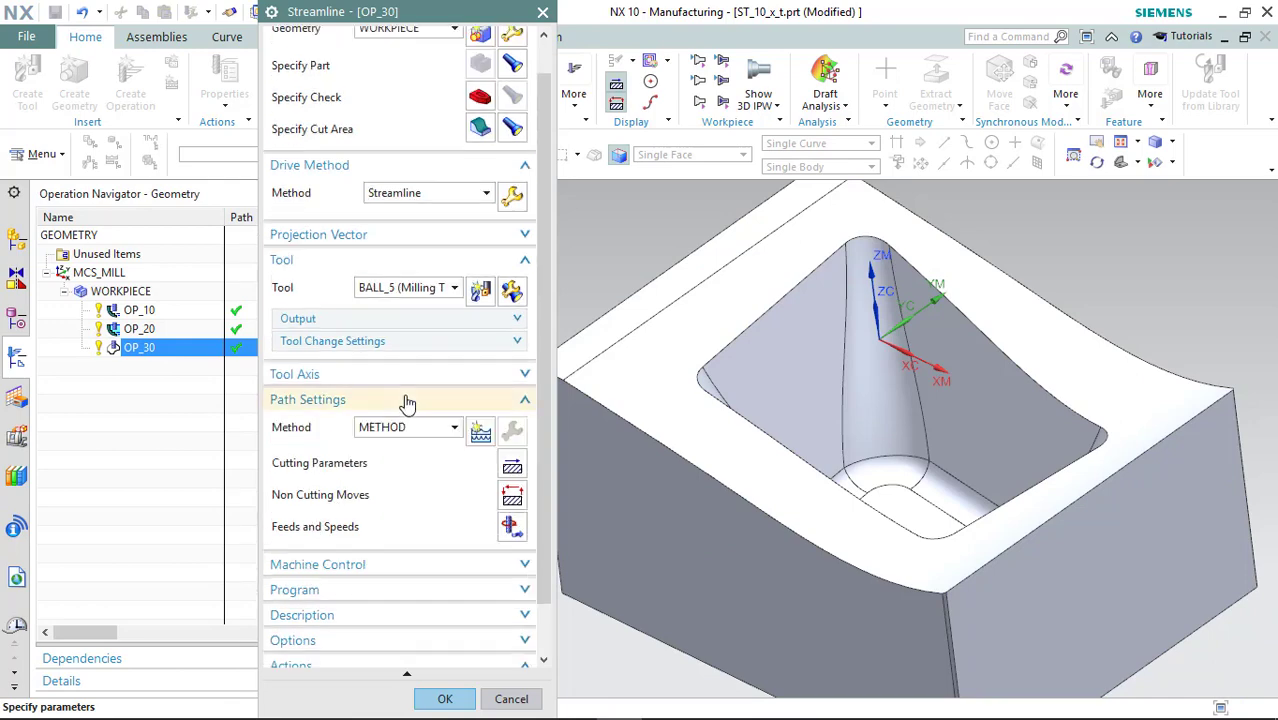
left_click(505, 198)
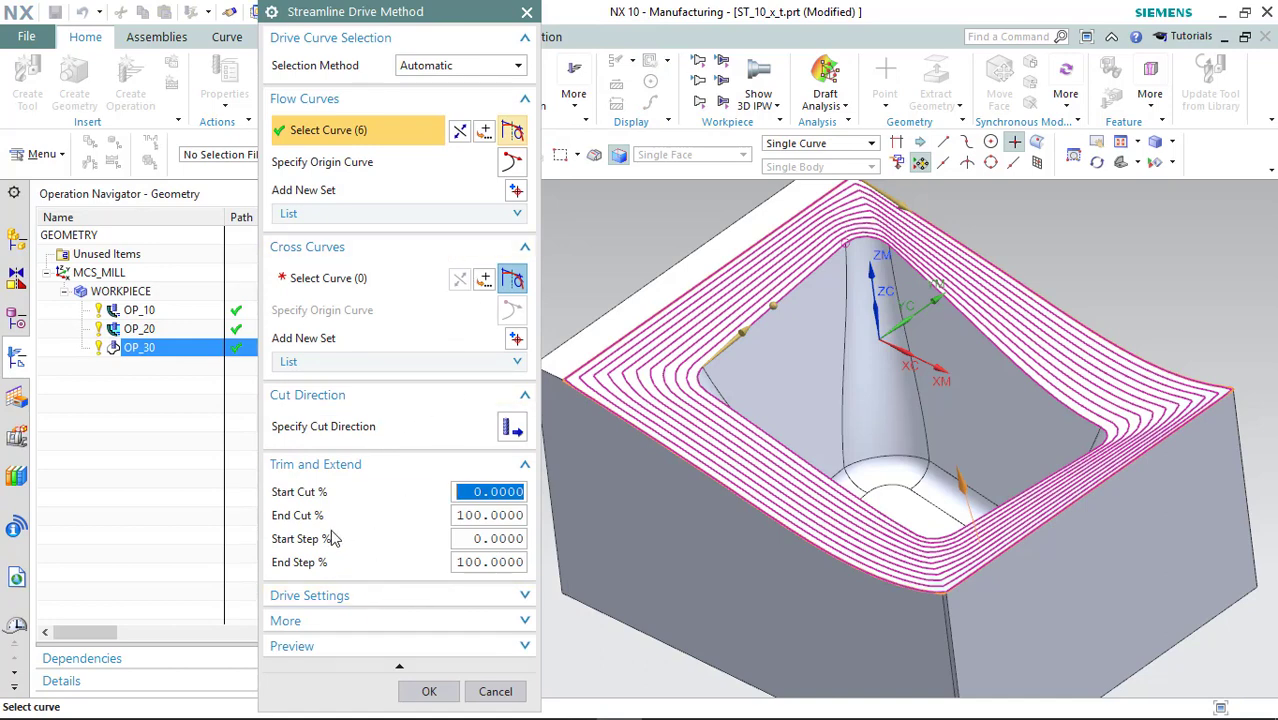
left_click(355, 594)
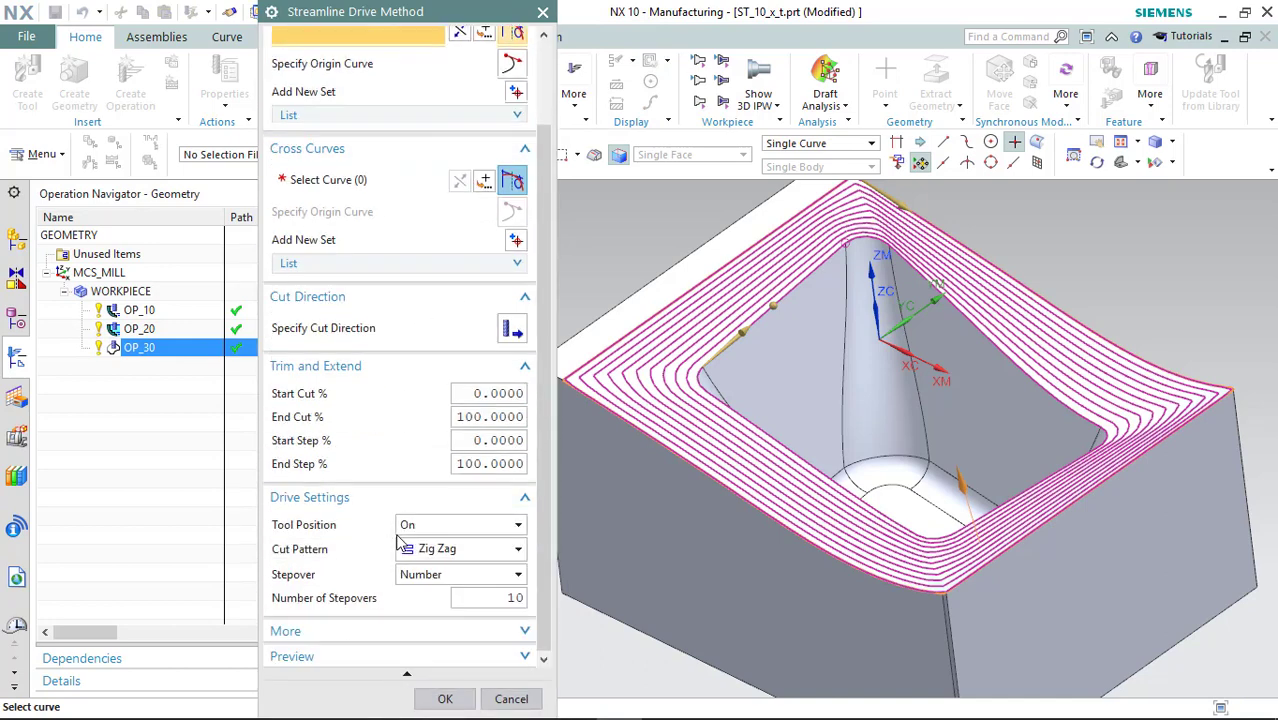
left_click(438, 546)
left_click(446, 572)
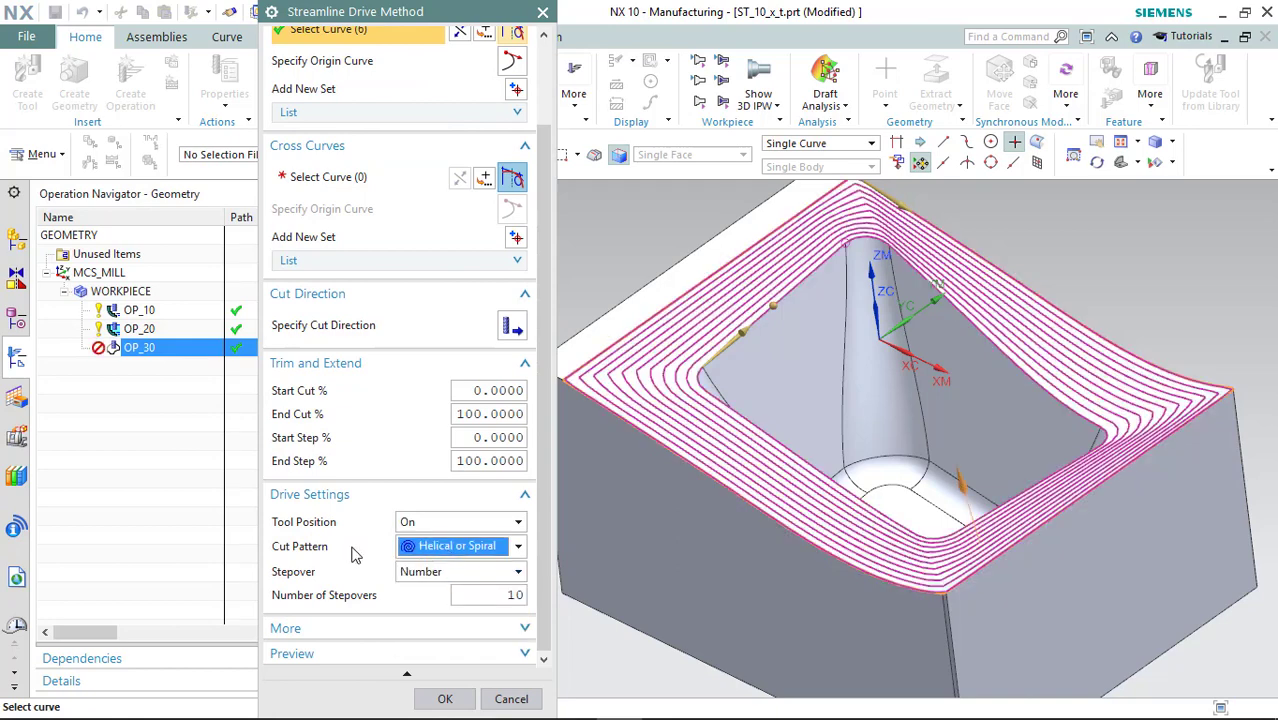
- Keep the stepover type as Number and set 30 stepovers
left_click(446, 574)
left_click(416, 607)
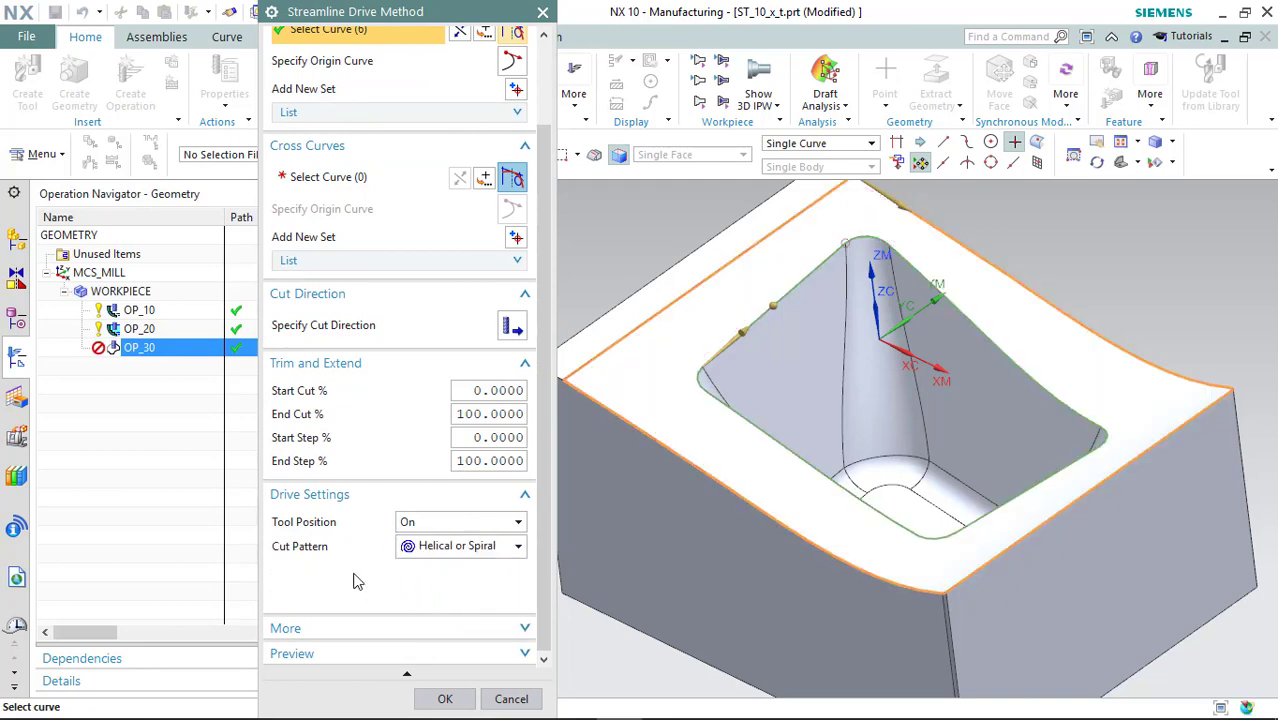
left_click(440, 572)
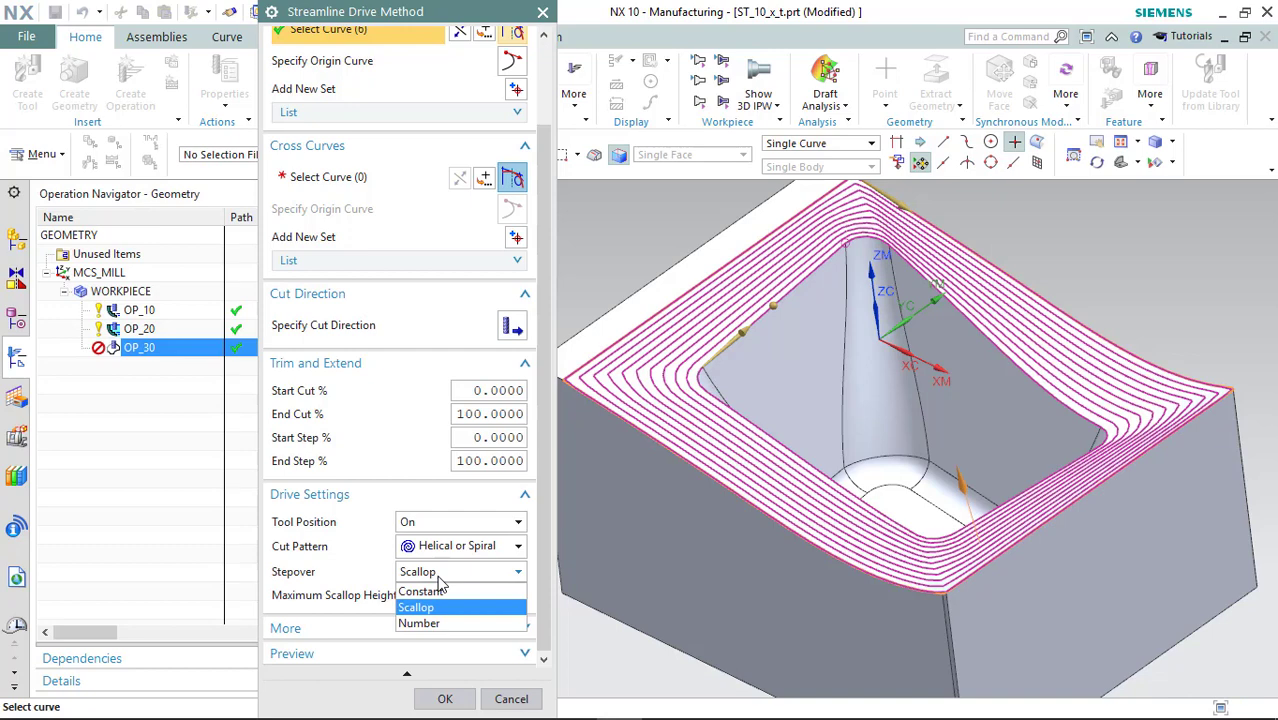
left_click(440, 622)
left_click(483, 594)
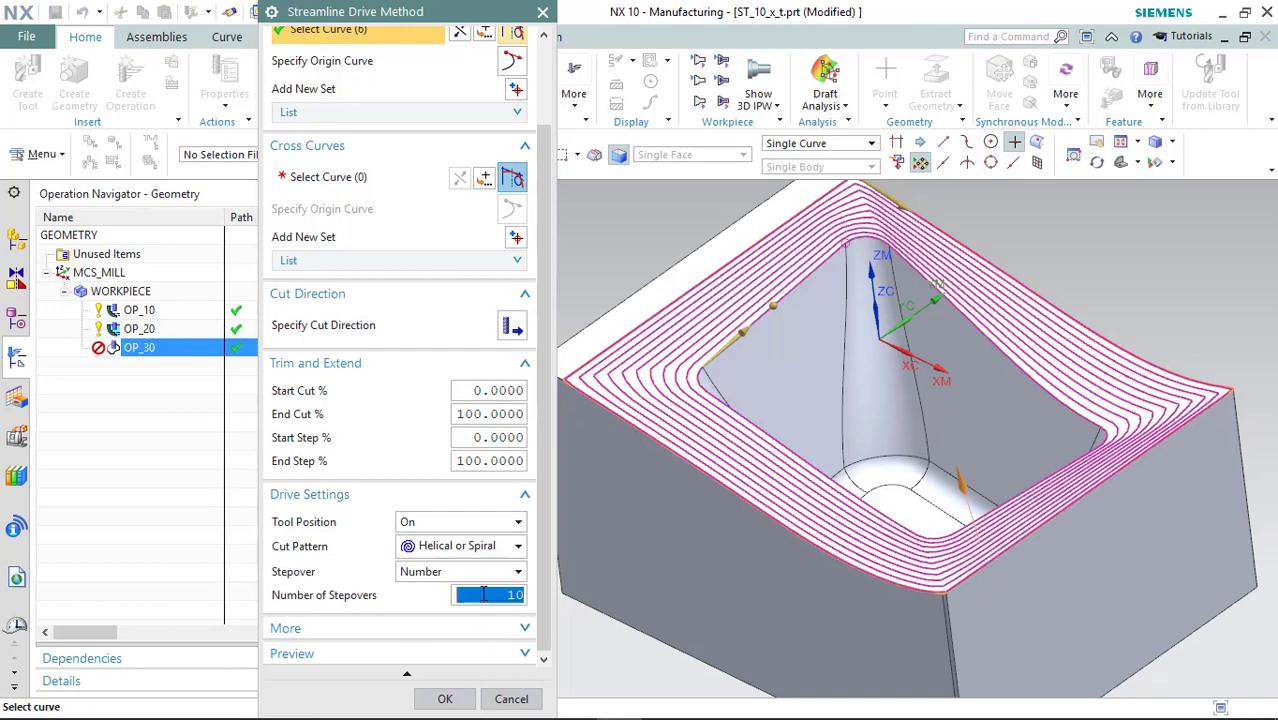
type("30")
key("Return")
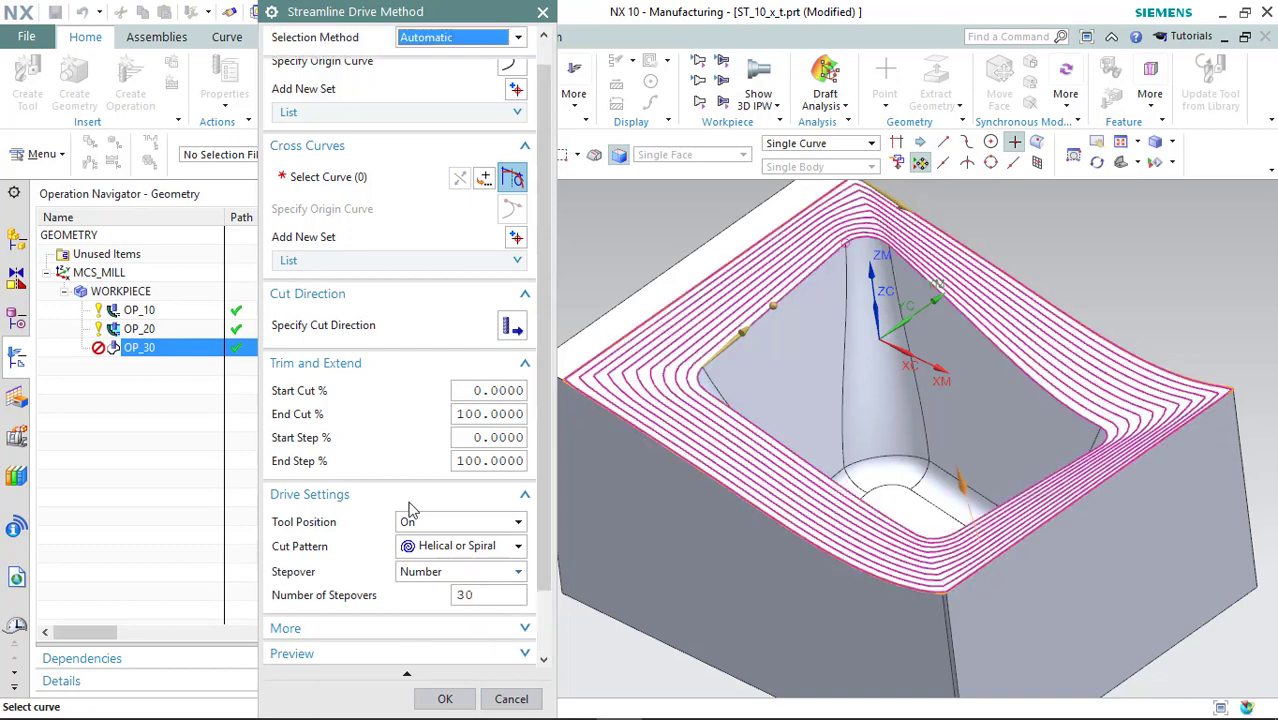
- Switch the cut step to Tolerances, with Intol 0.0050 and Outol 0.0300
left_click(383, 628)
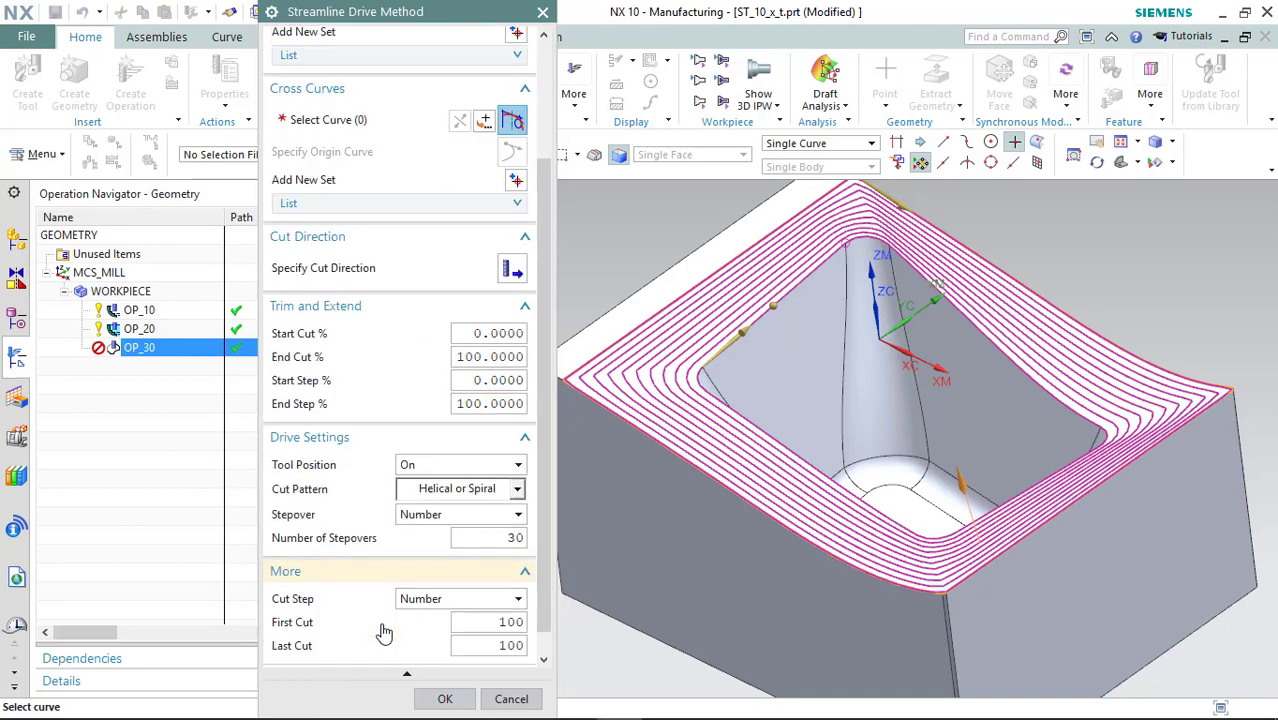
left_click(432, 574)
left_click(428, 590)
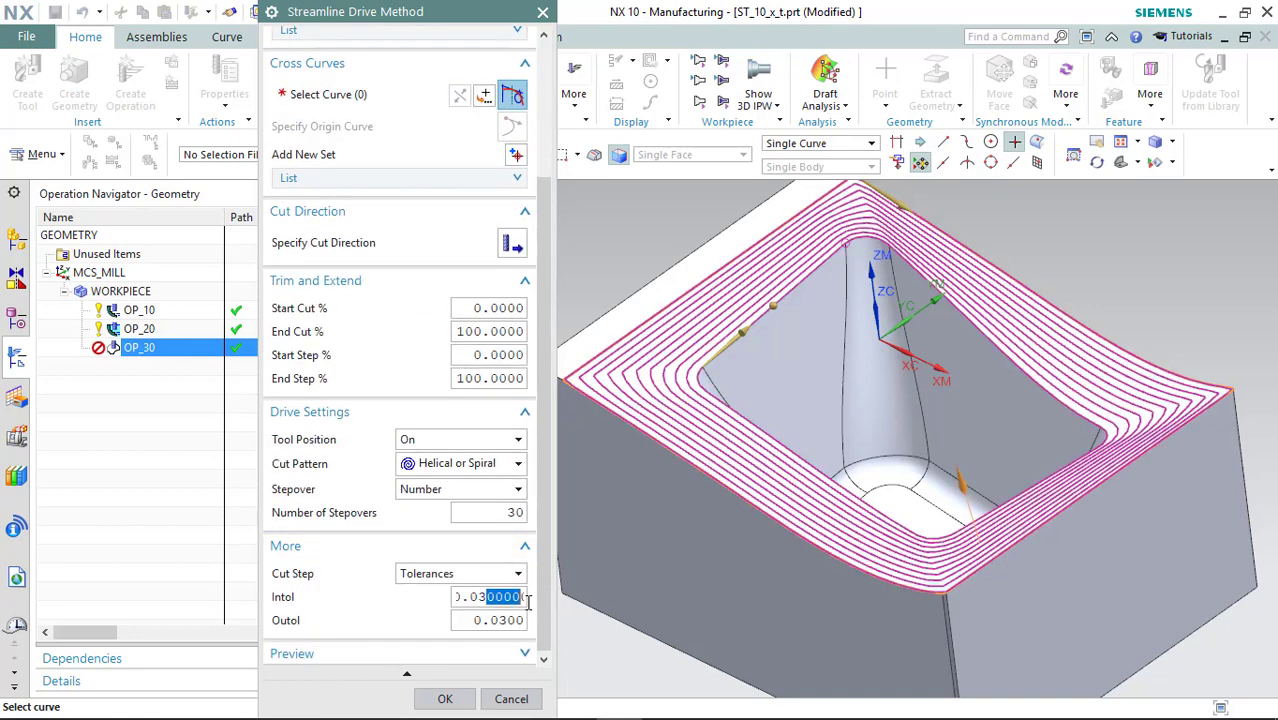
left_click_drag(527, 600, 455, 597)
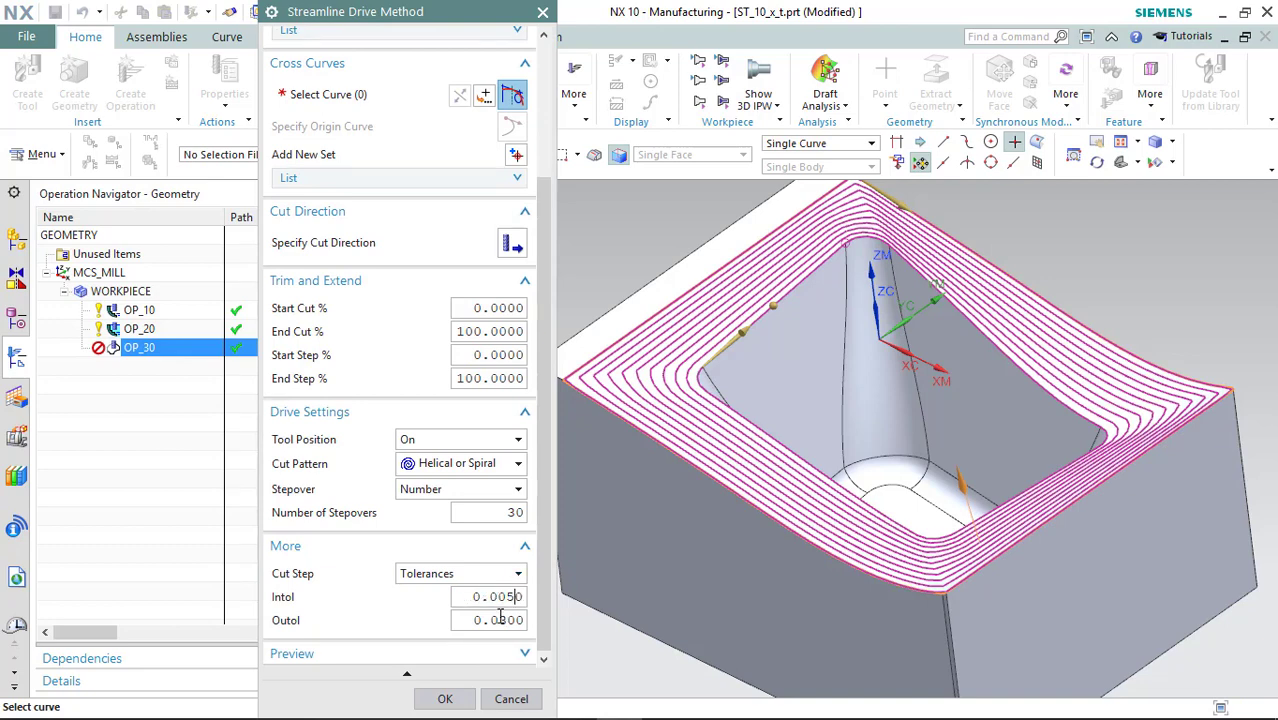
left_click_drag(499, 620, 516, 620)
- Accept the helical drive settings, regenerate OP_30's toolpath and open its 973-step verification
left_click(444, 698)
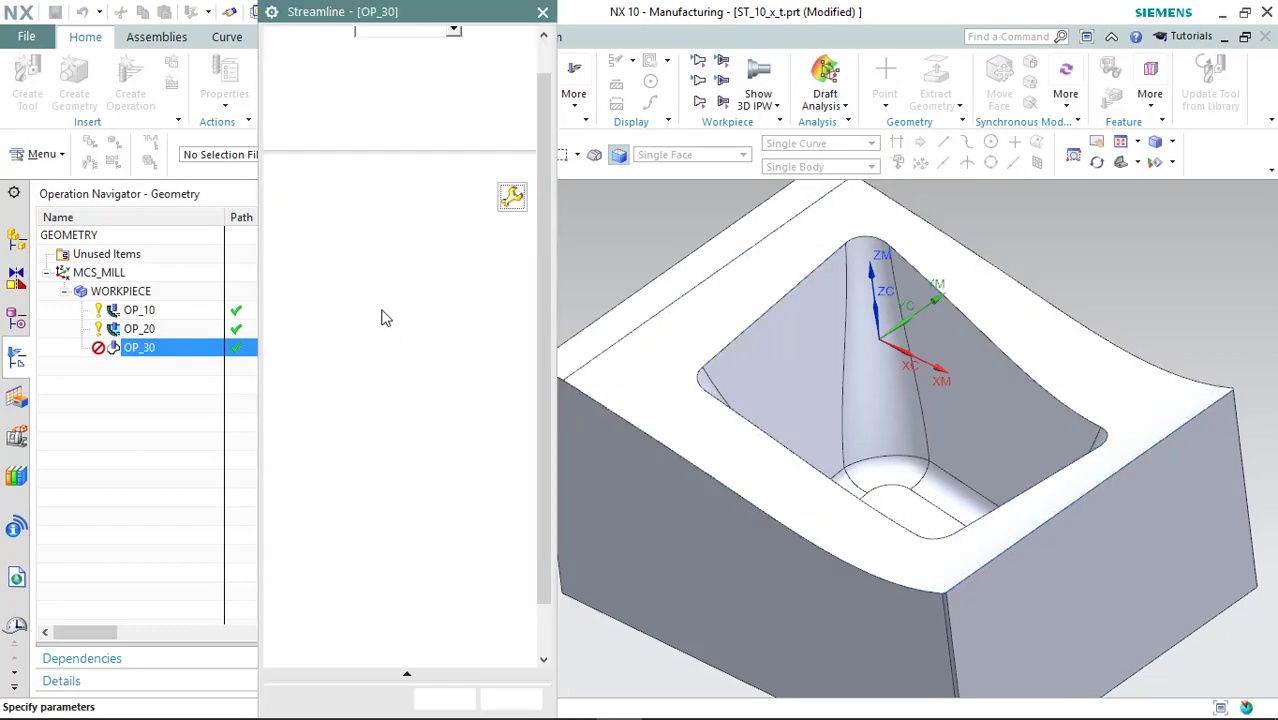
scroll(383, 566, "down", 3)
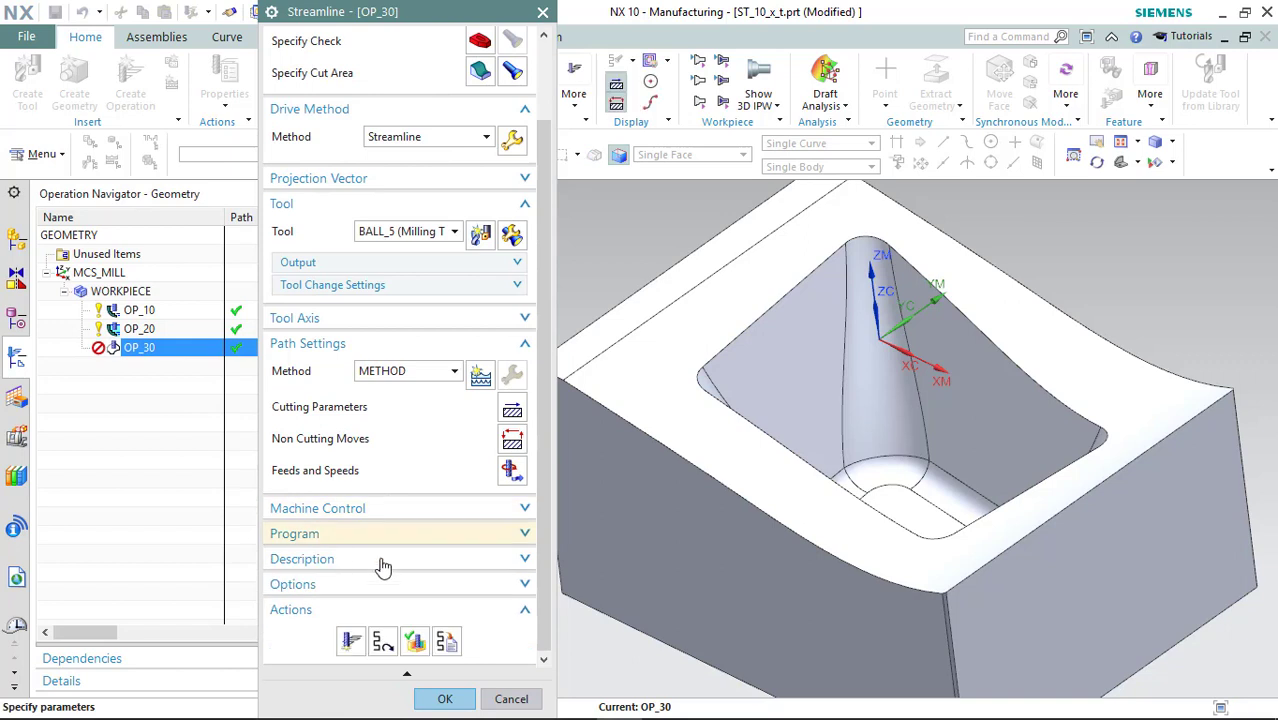
left_click(351, 641)
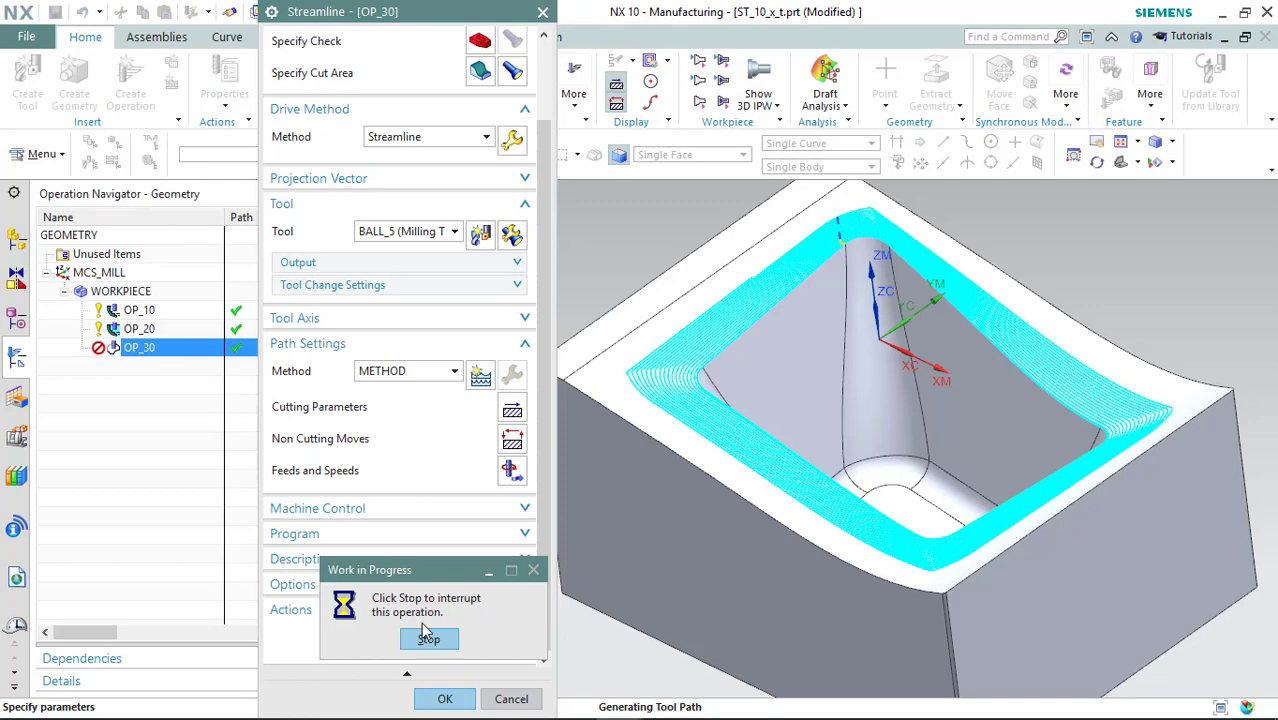
scroll(394, 548, "down", 5)
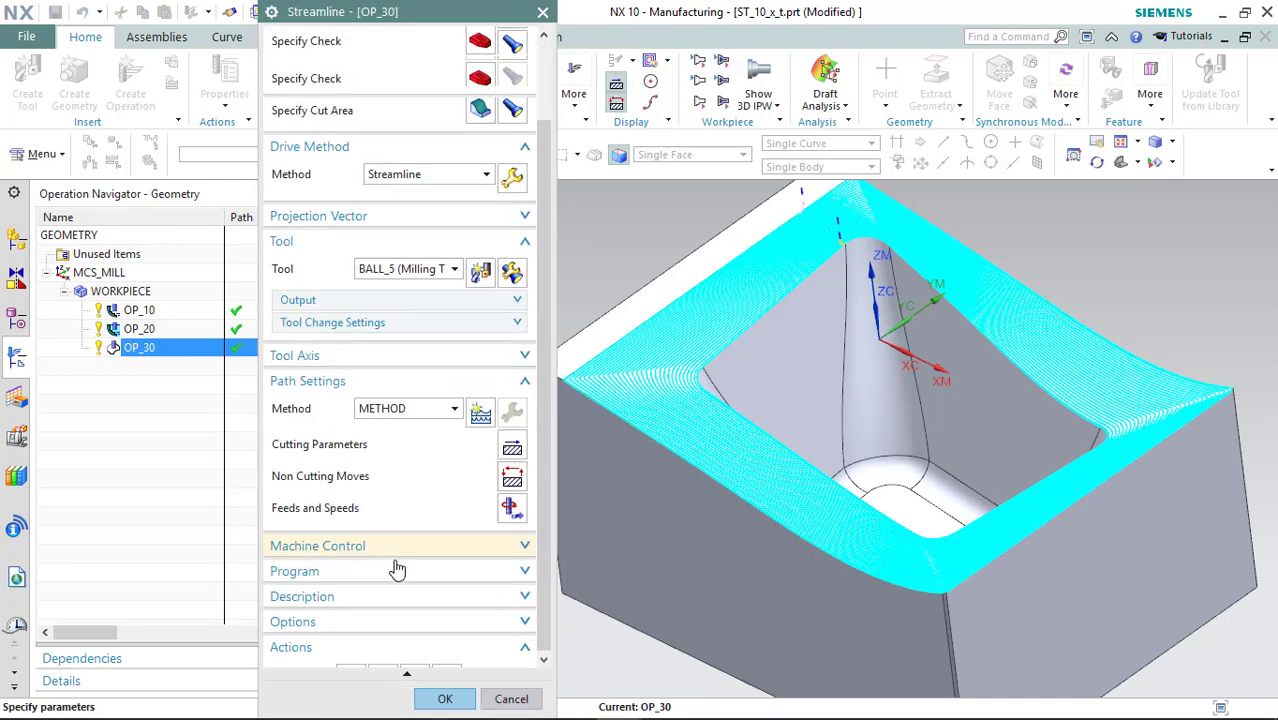
left_click(430, 640)
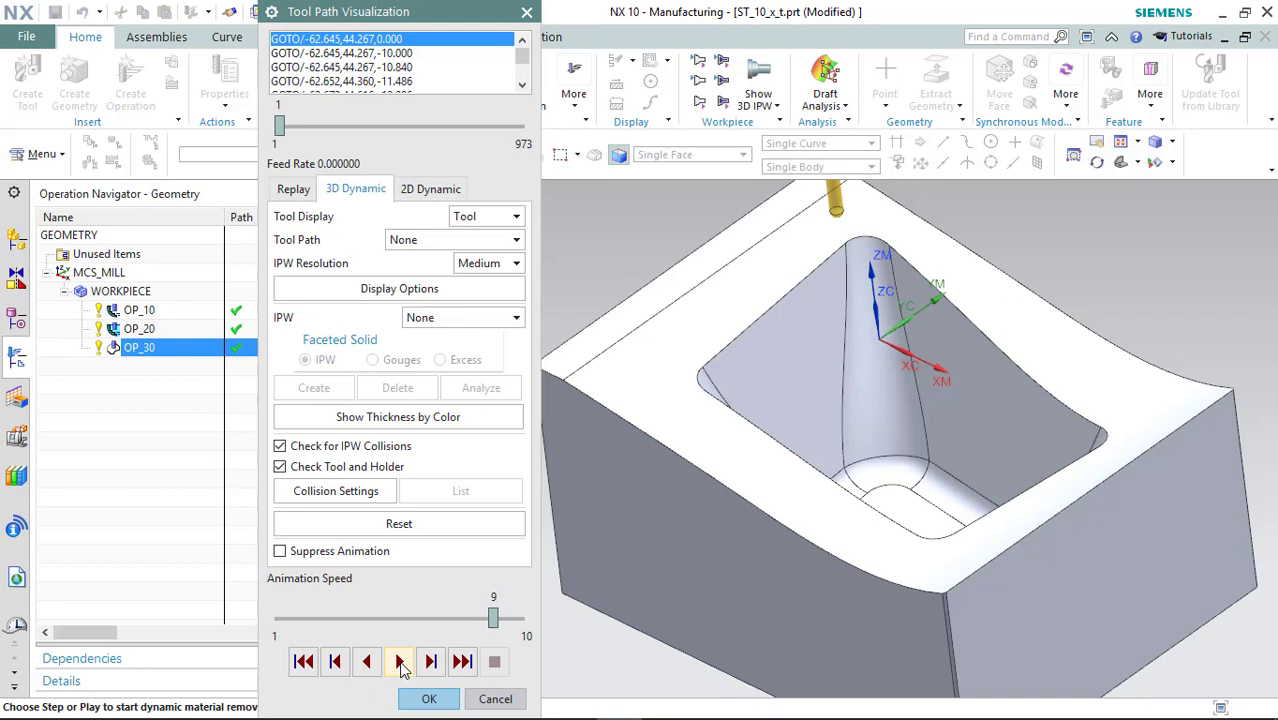
- Play the 3D material-removal simulation through all 973 helical steps, then close the visualization
left_click(398, 661)
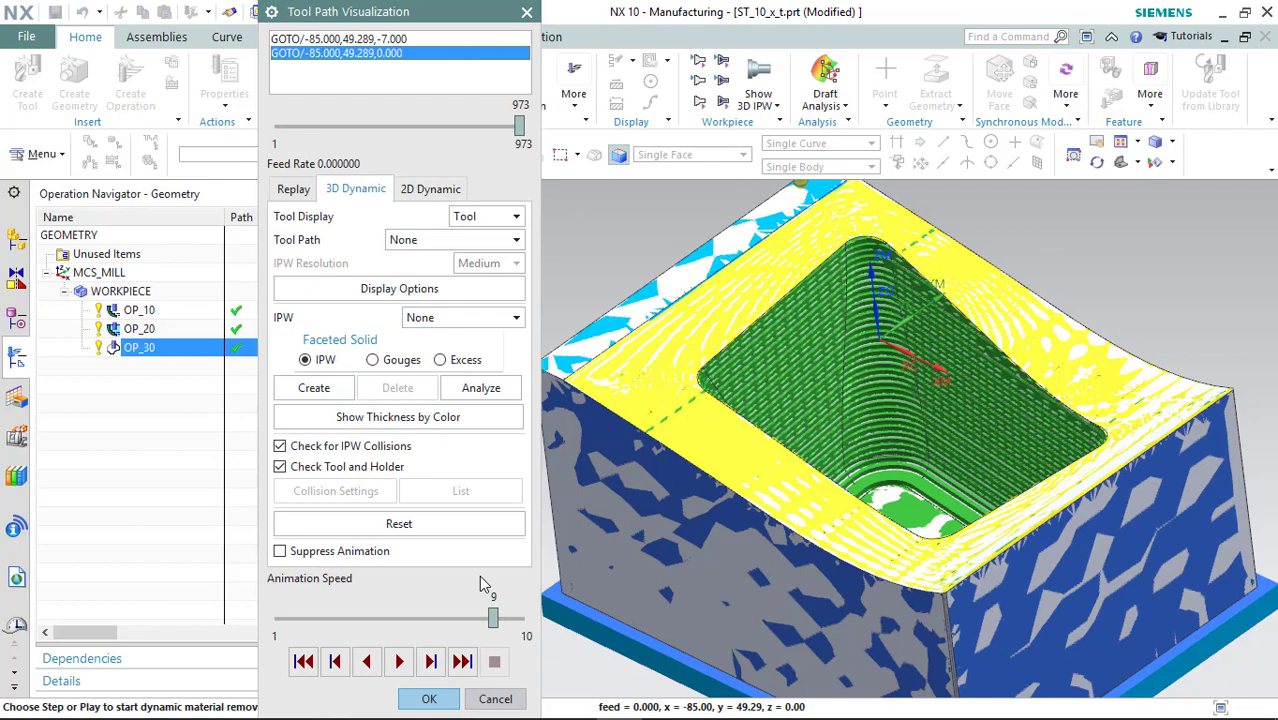
scroll(697, 348, "up", 5)
scroll(697, 348, "down", 5)
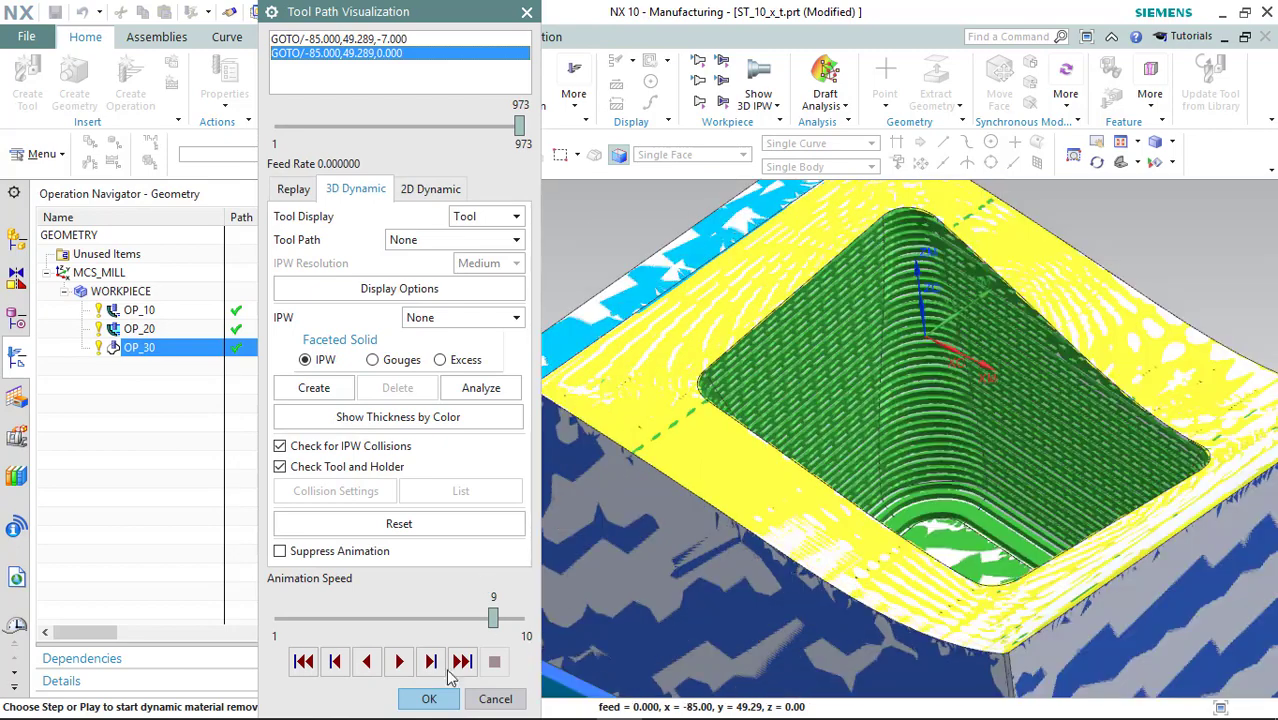
left_click(429, 699)
- Finish OP_30 and insert a Contour Area operation named OP_40 under WORKPIECE
left_click(437, 698)
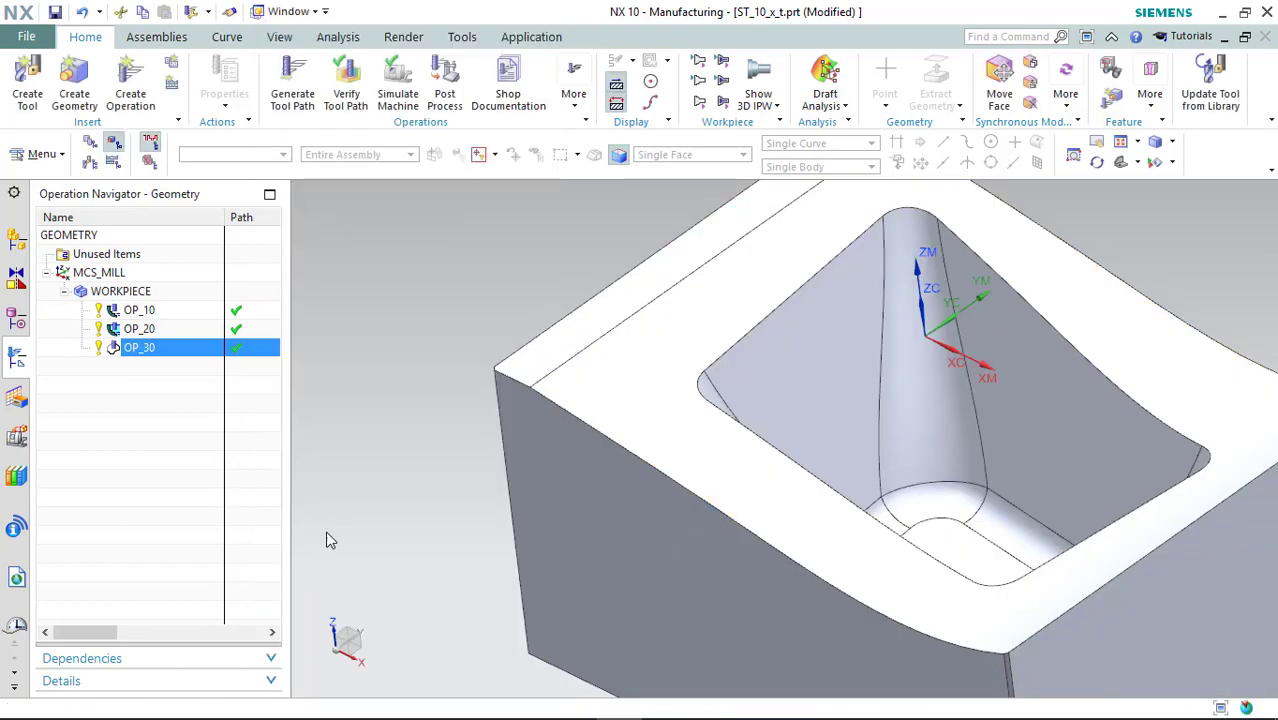
key("Up")
left_click(155, 324)
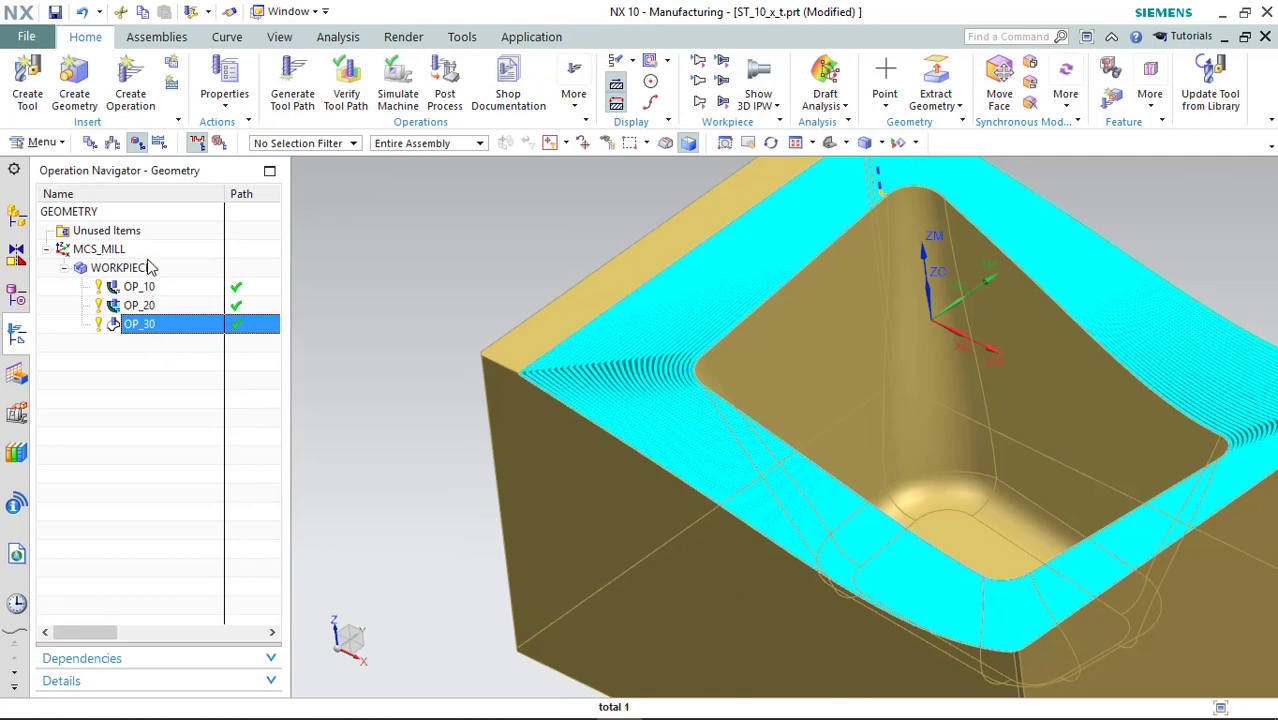
left_click(148, 267)
right_click(130, 272)
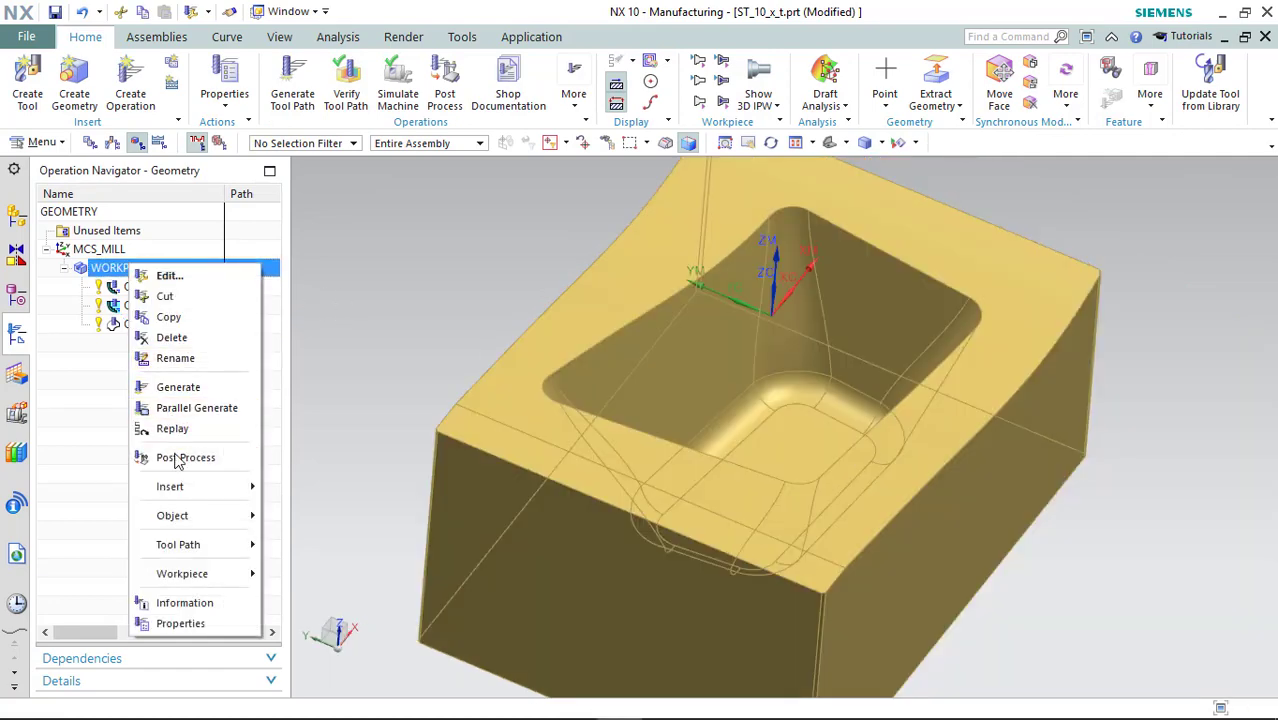
mouse_move(225, 488)
left_click(314, 490)
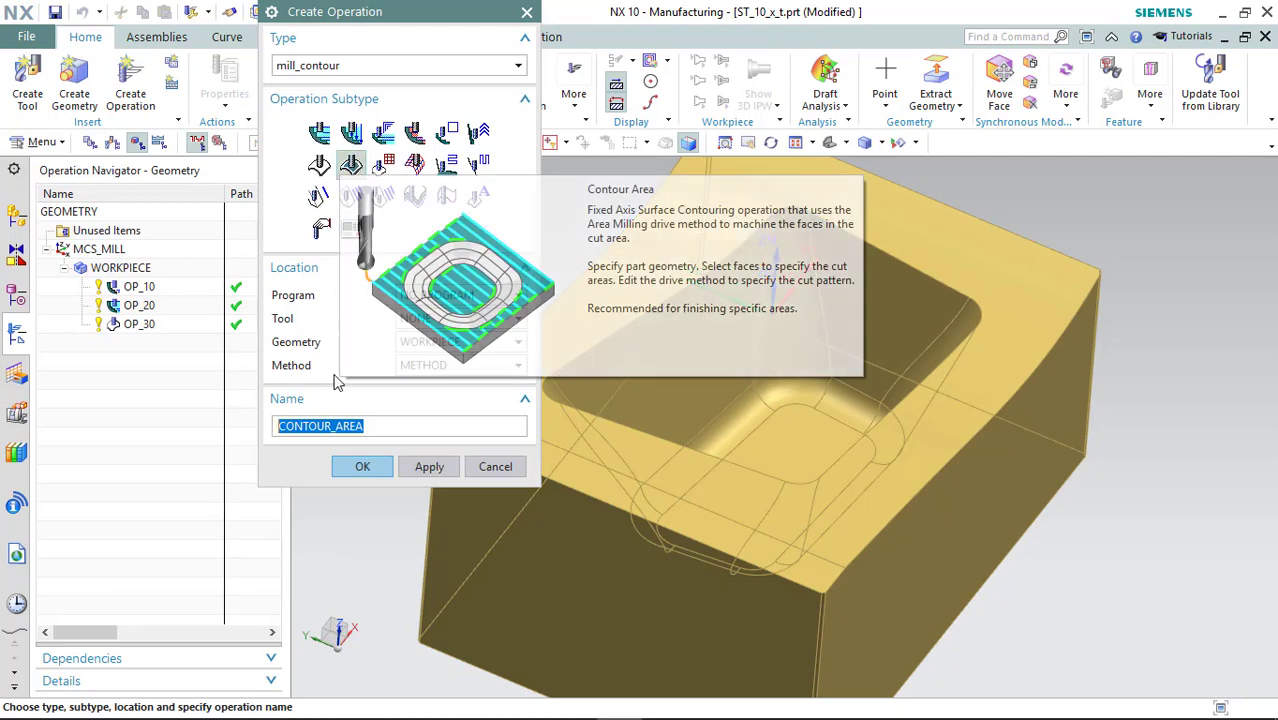
type("OP_40")
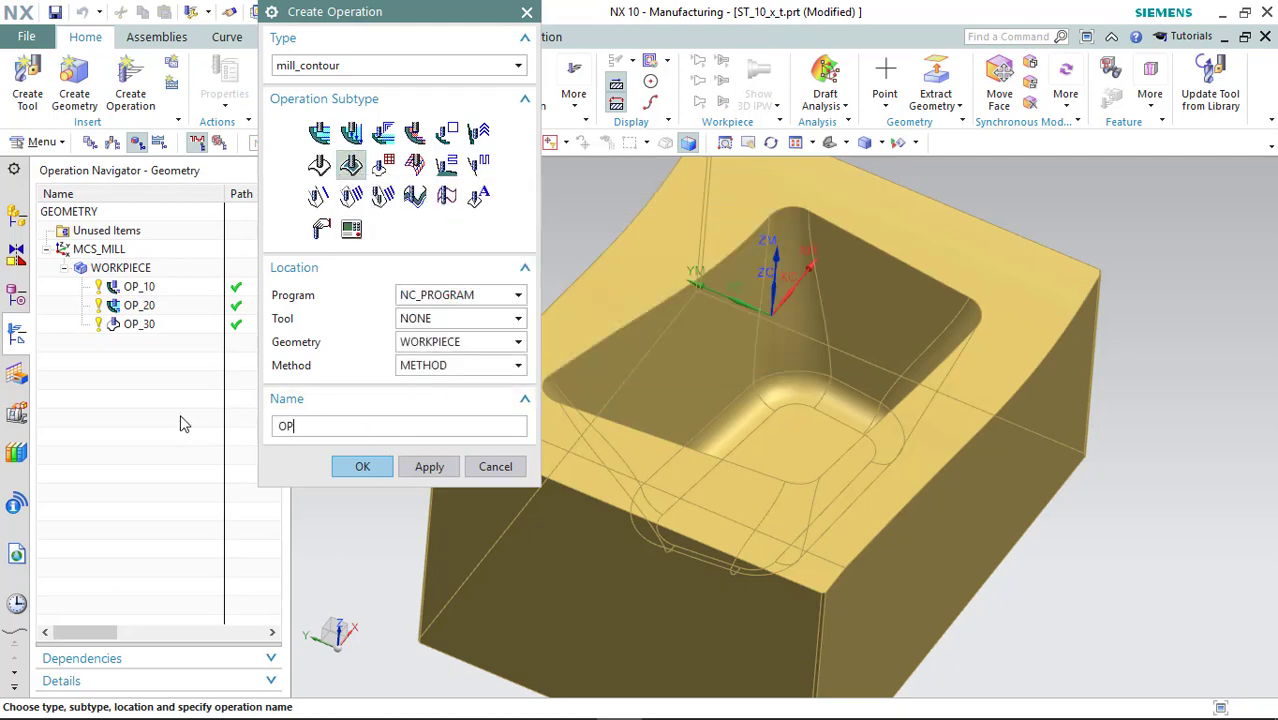
key("Return")
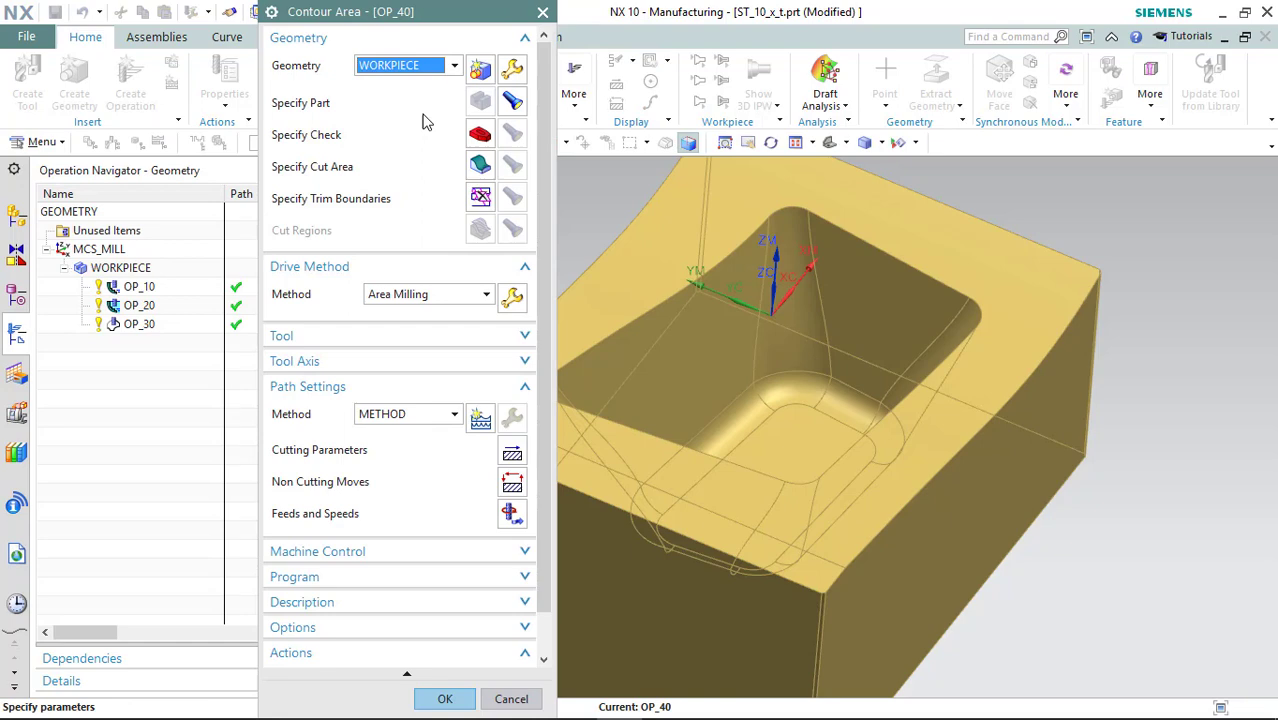
- Select the 14 pocket faces, walls, fillets and floor, as OP_40's cut area
left_click(480, 166)
left_click(805, 355)
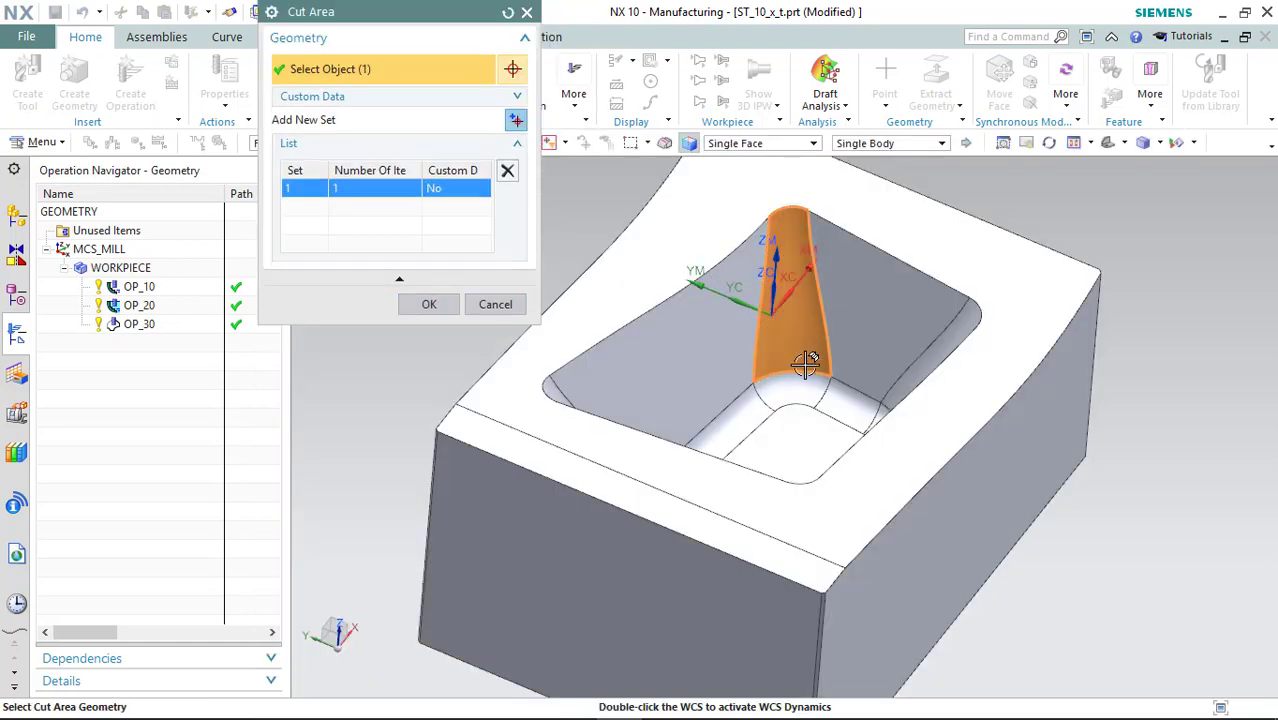
left_click(890, 366)
left_click(735, 395)
left_click(676, 428)
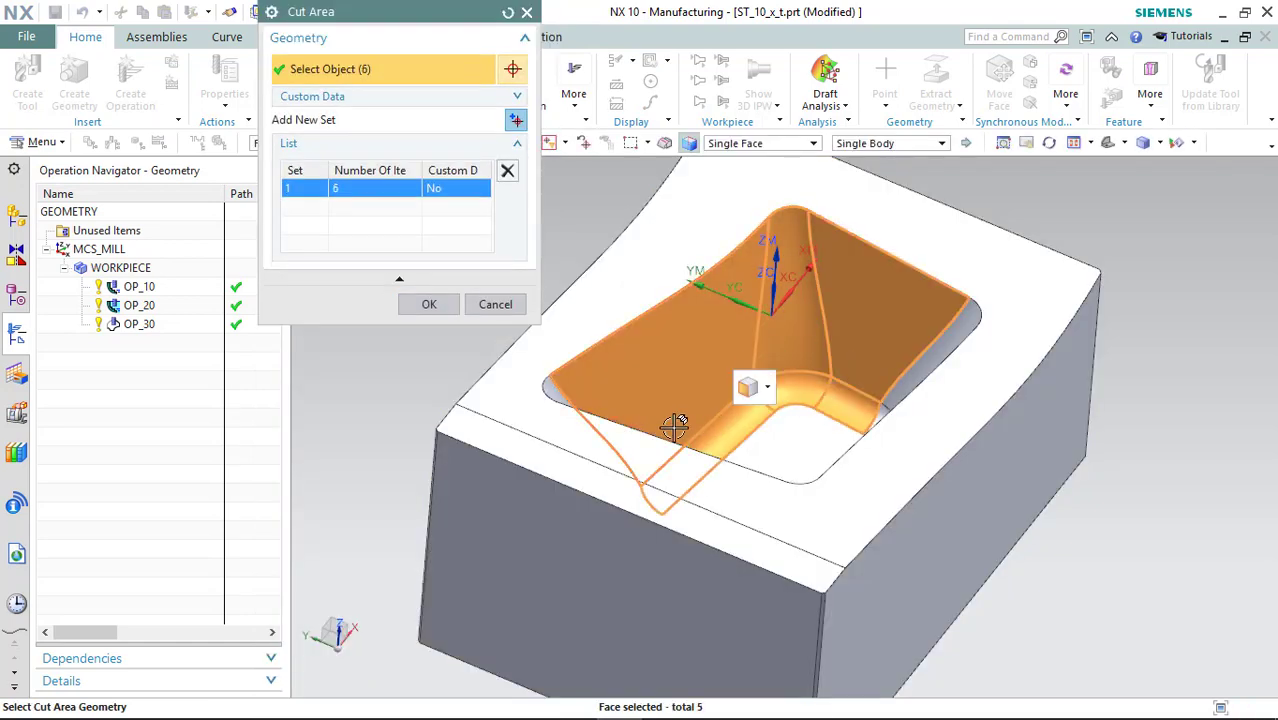
middle_click_drag(676, 428, 765, 400)
left_click(756, 360)
left_click(713, 402)
left_click(707, 362)
left_click(685, 404)
left_click(739, 442)
left_click(843, 405)
left_click(843, 405)
left_click(810, 450)
left_click(765, 400)
left_click(425, 304)
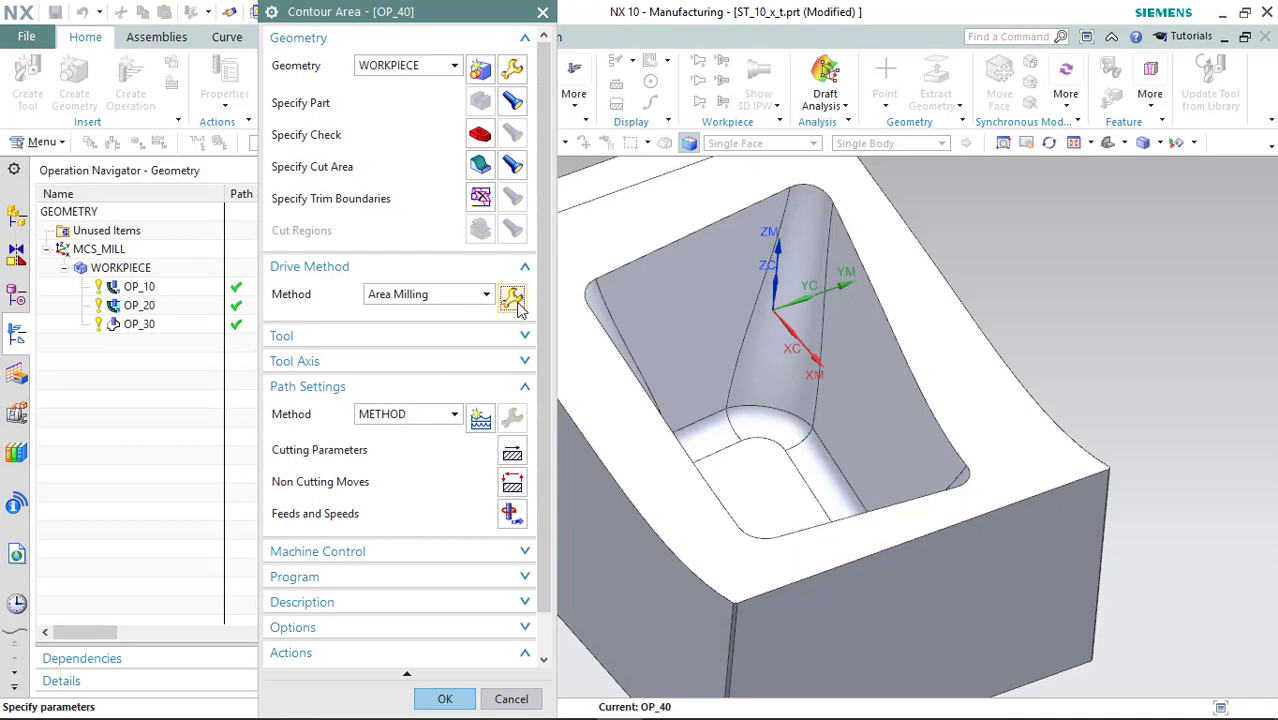
- Keep the Area Milling drive settings and assign the BALL_5 tool to OP_40
left_click(513, 295)
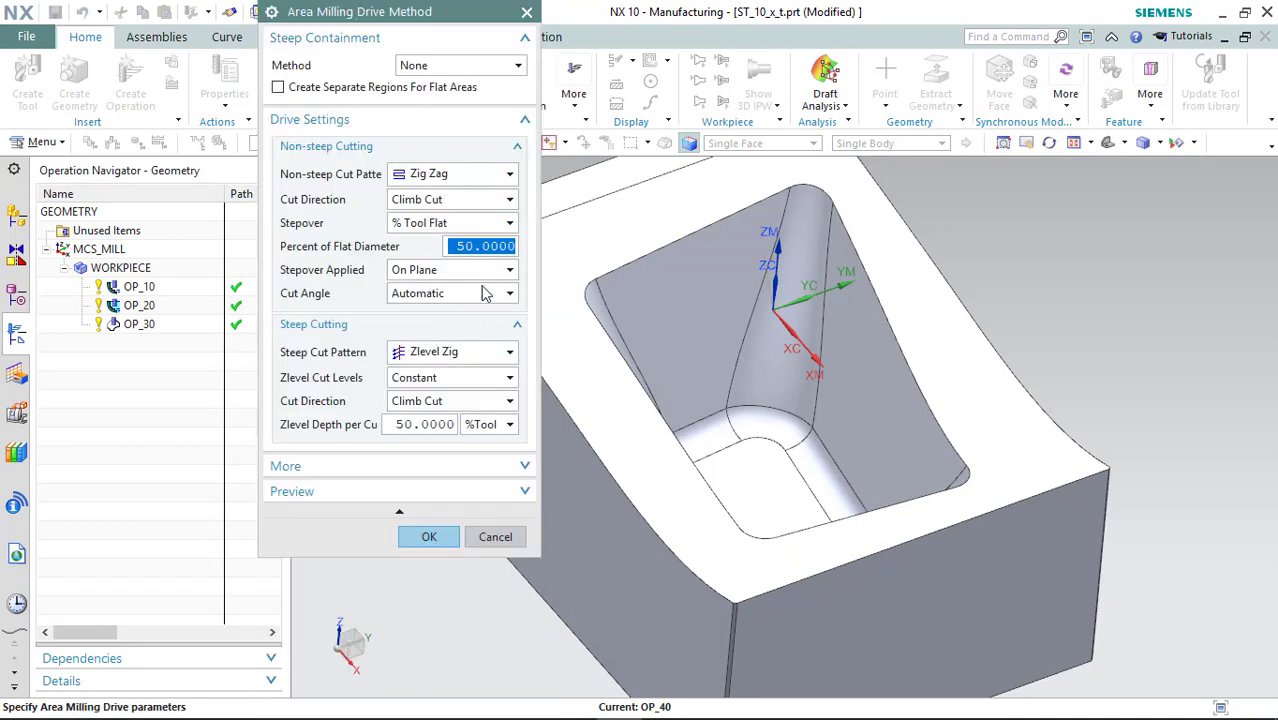
left_click(420, 536)
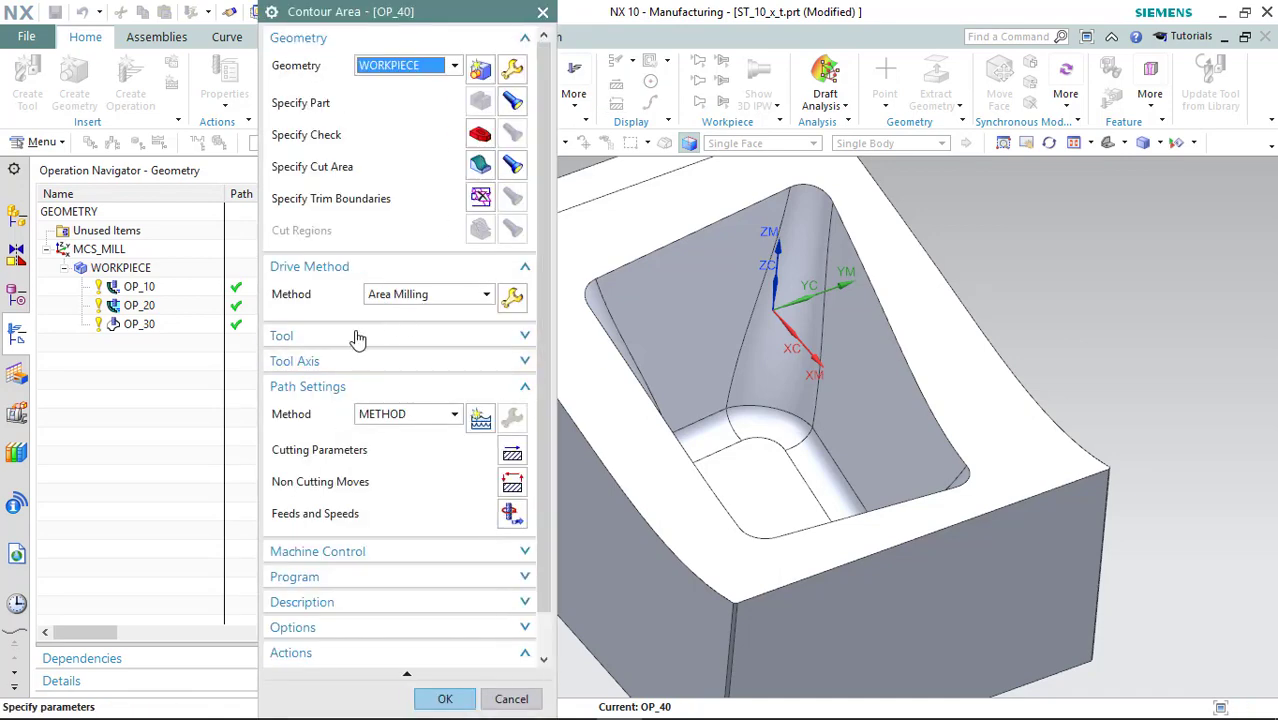
left_click(395, 335)
left_click(410, 363)
left_click(413, 385)
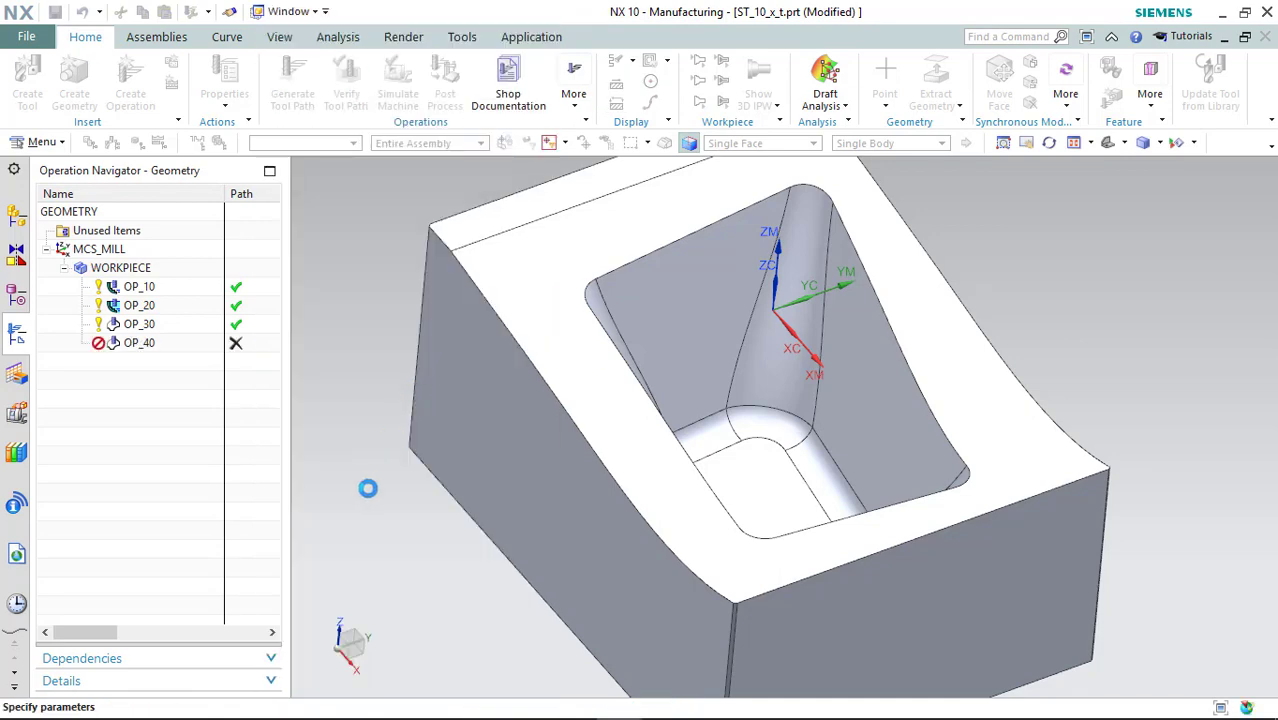
scroll(348, 510, "down", 3)
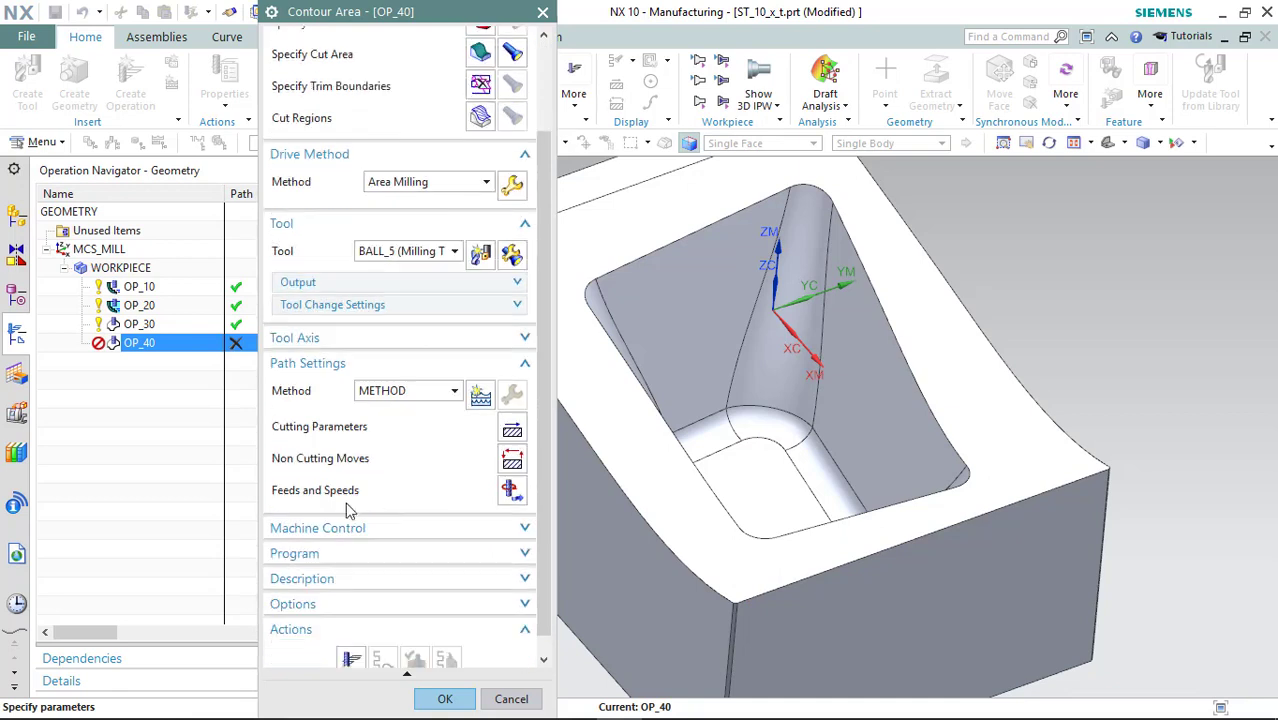
- Set the spindle speed to 5000 rpm and calculate the feeds and speeds
left_click(511, 490)
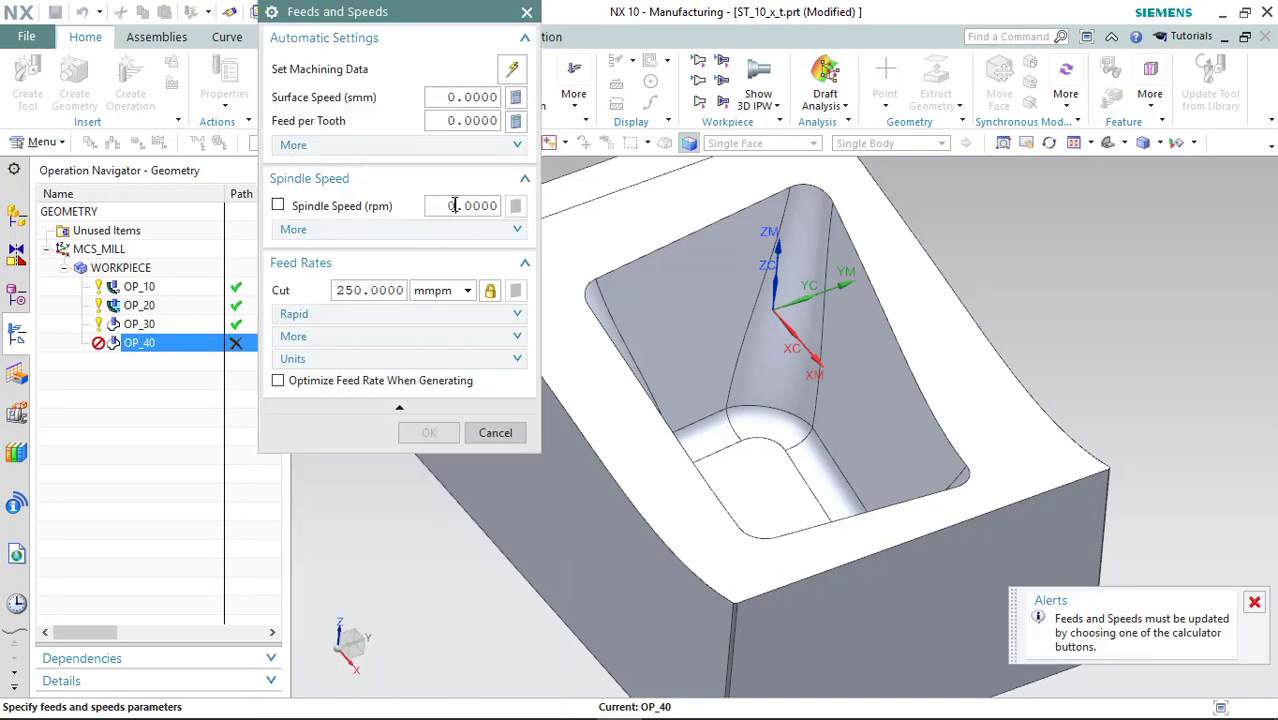
left_click(455, 205)
type("5000")
key("Tab")
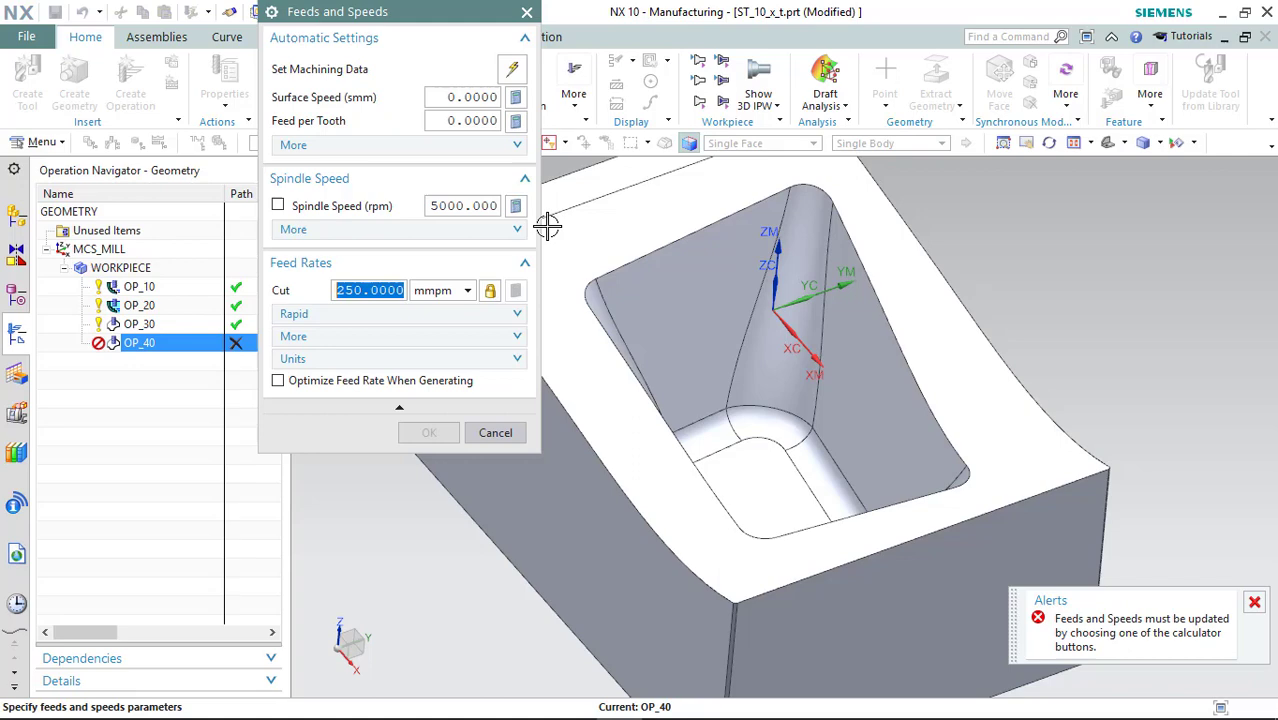
left_click(516, 206)
left_click(428, 432)
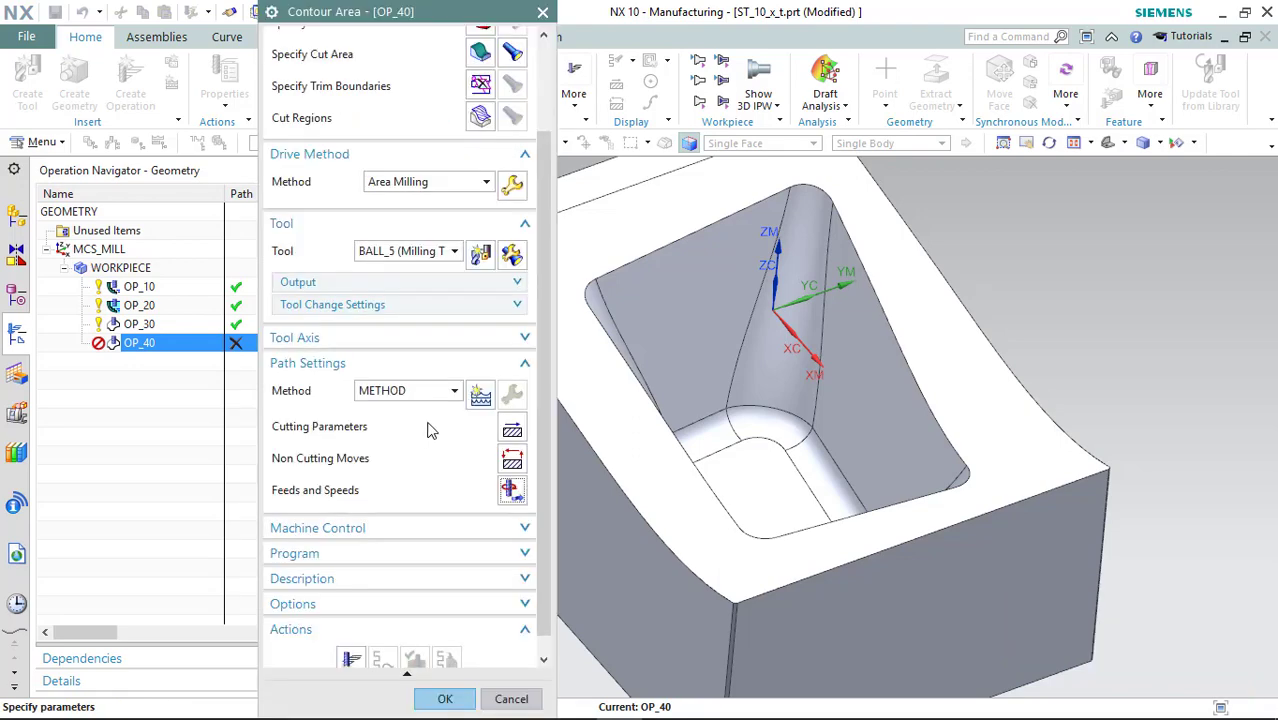
- Generate the OP_40 area-milling toolpath across the pocket faces
scroll(350, 628, "down", 1)
left_click(350, 641)
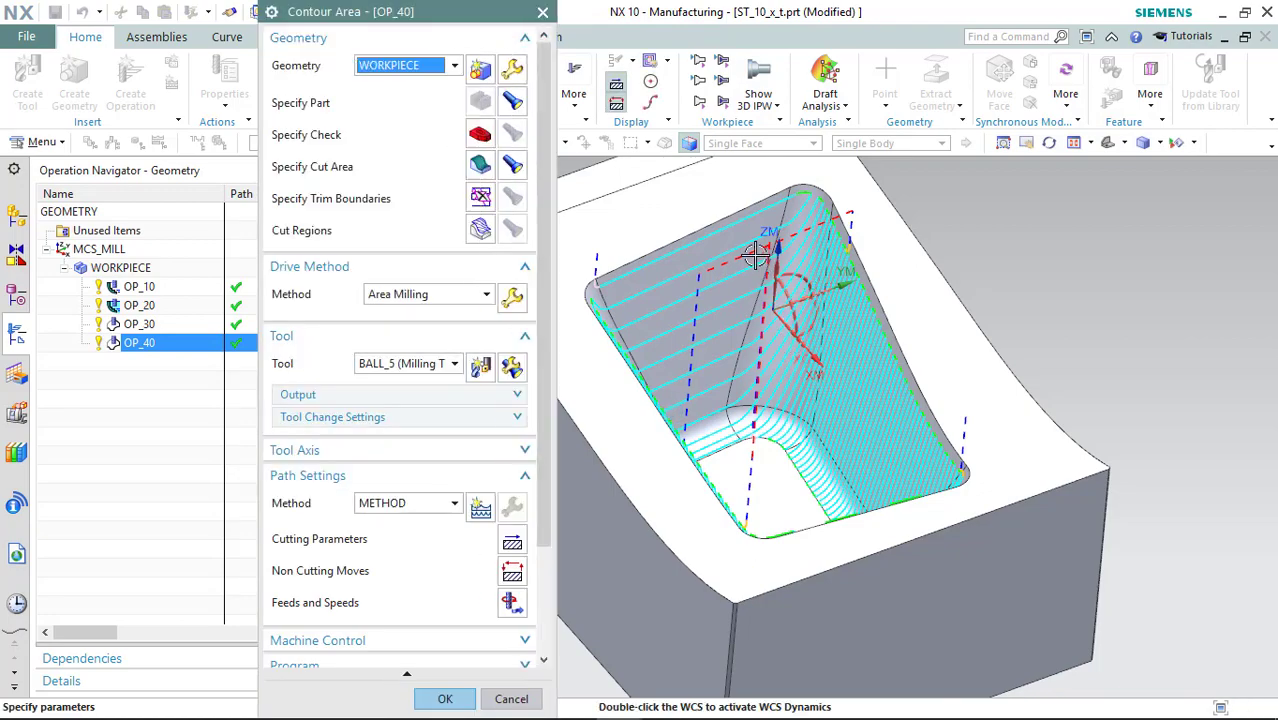
scroll(780, 250, "up", 5)
scroll(770, 300, "down", 5)
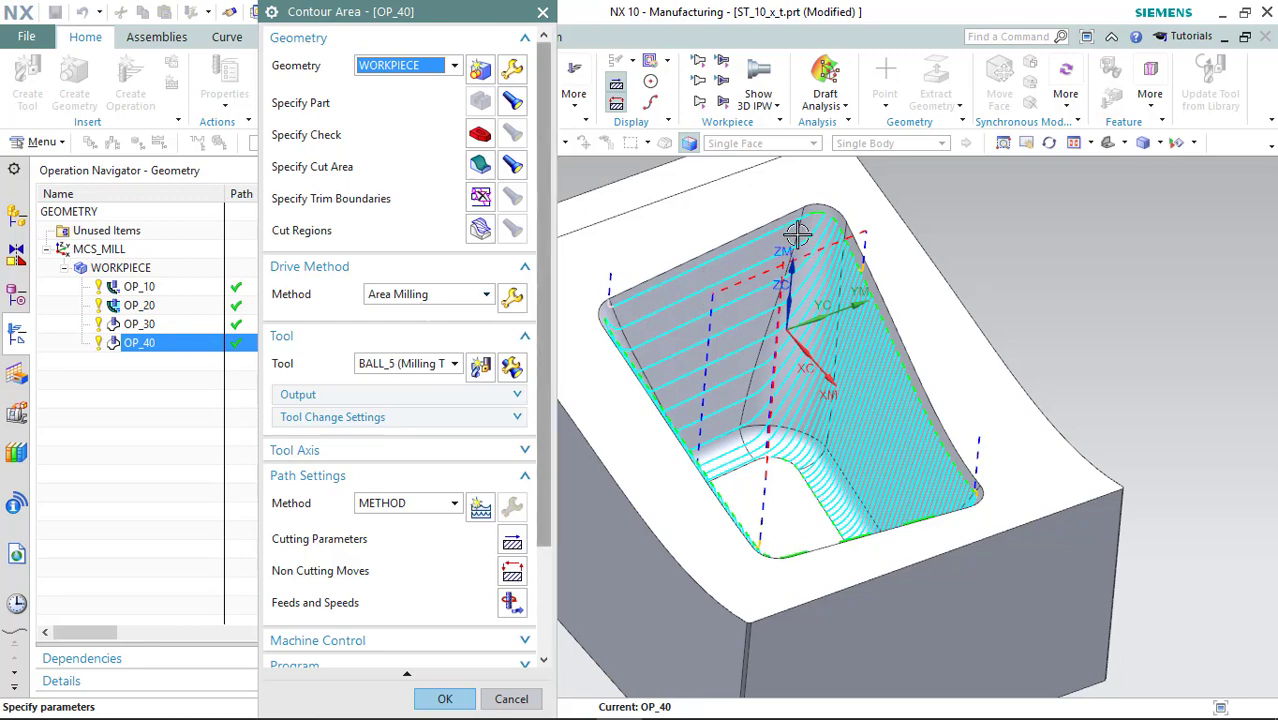
- Play OP_40's 3D material-removal animation in Verify, then stop and close it
left_click(510, 298)
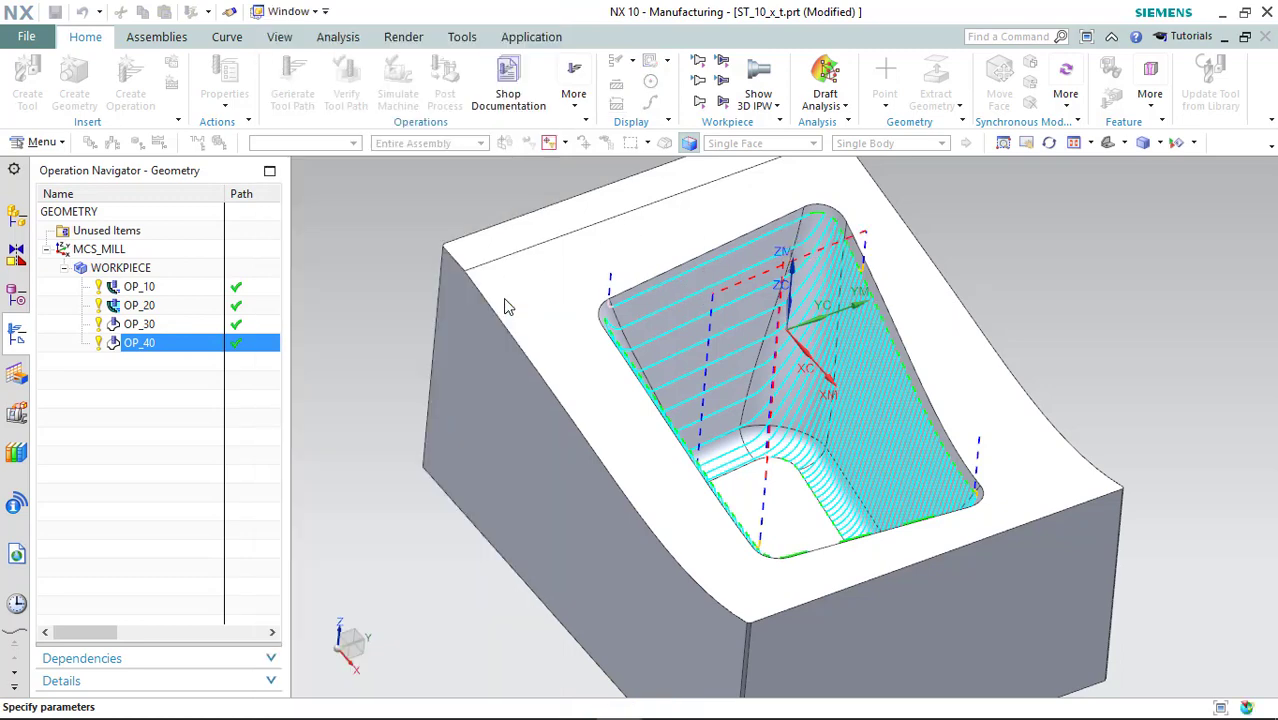
left_click(426, 536)
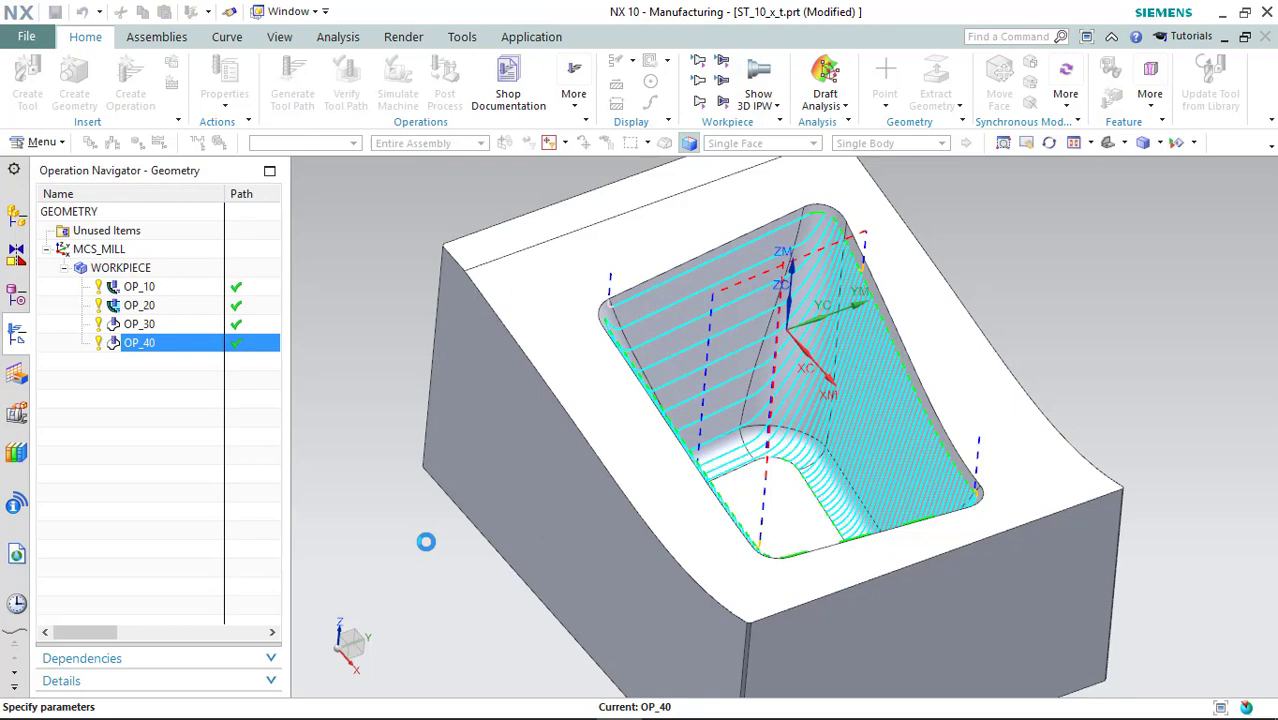
scroll(400, 536, "down", 5)
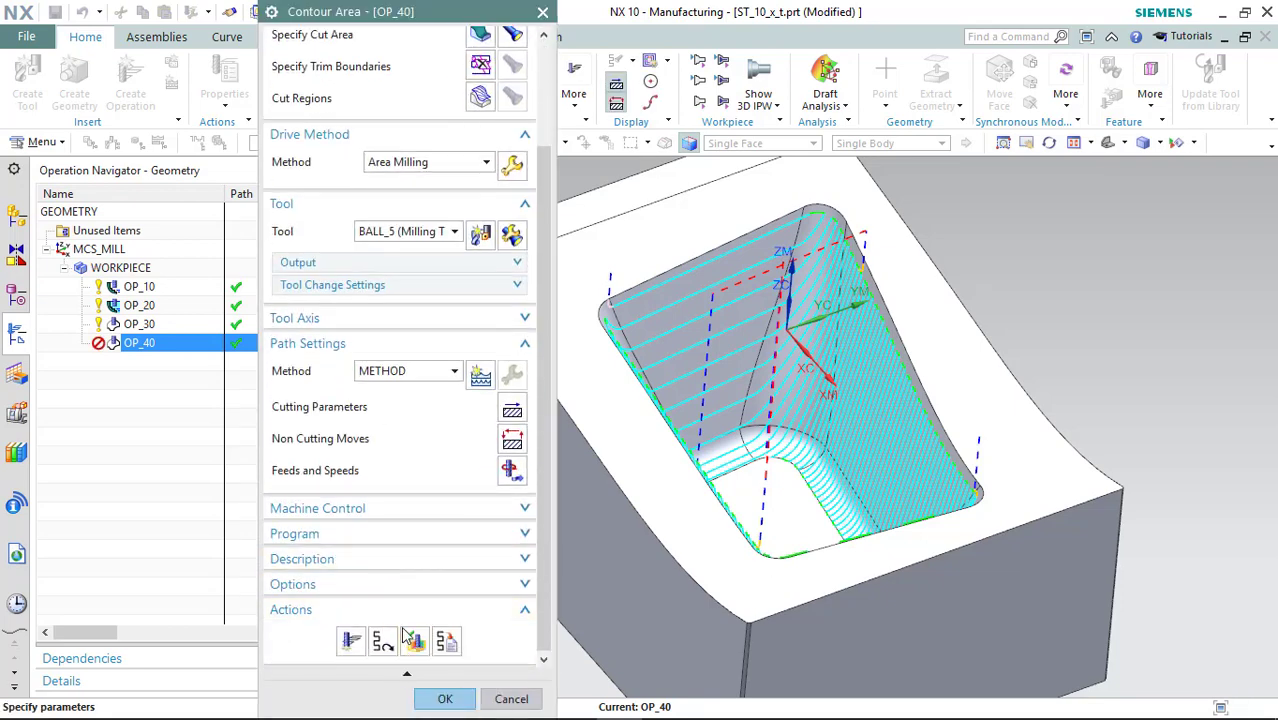
left_click(440, 697)
left_click(399, 661)
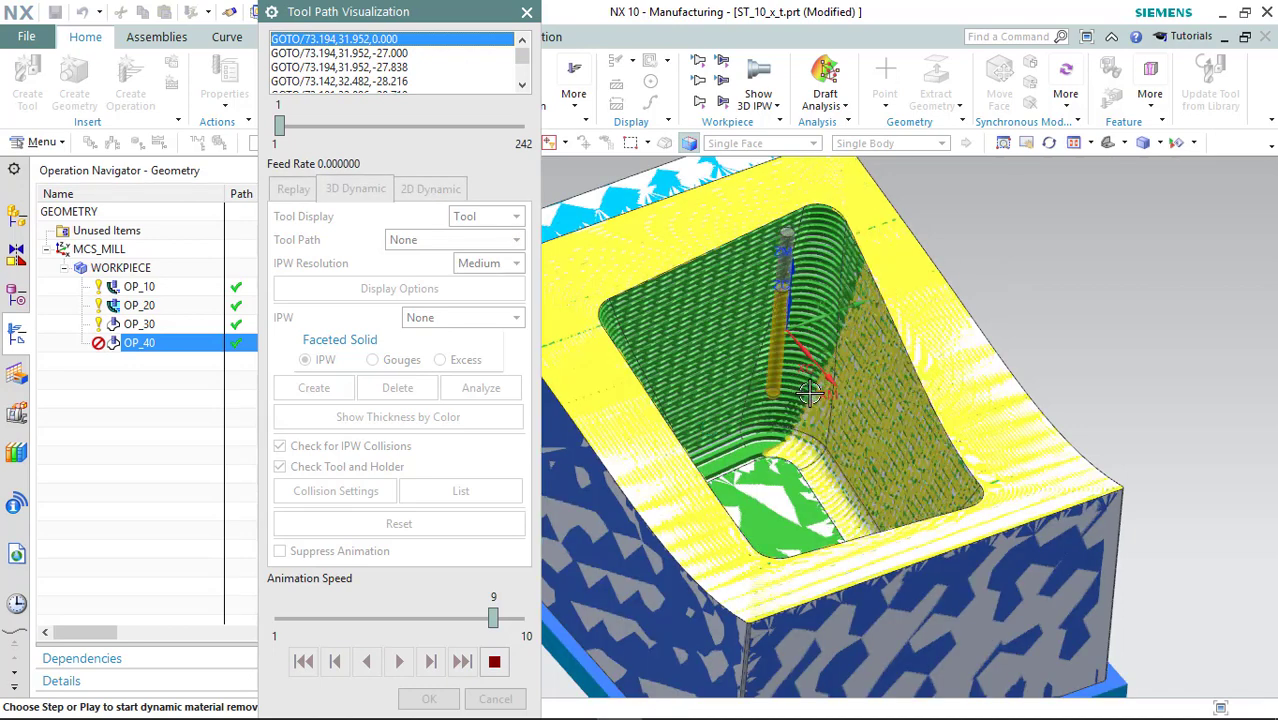
left_click(494, 661)
left_click(428, 698)
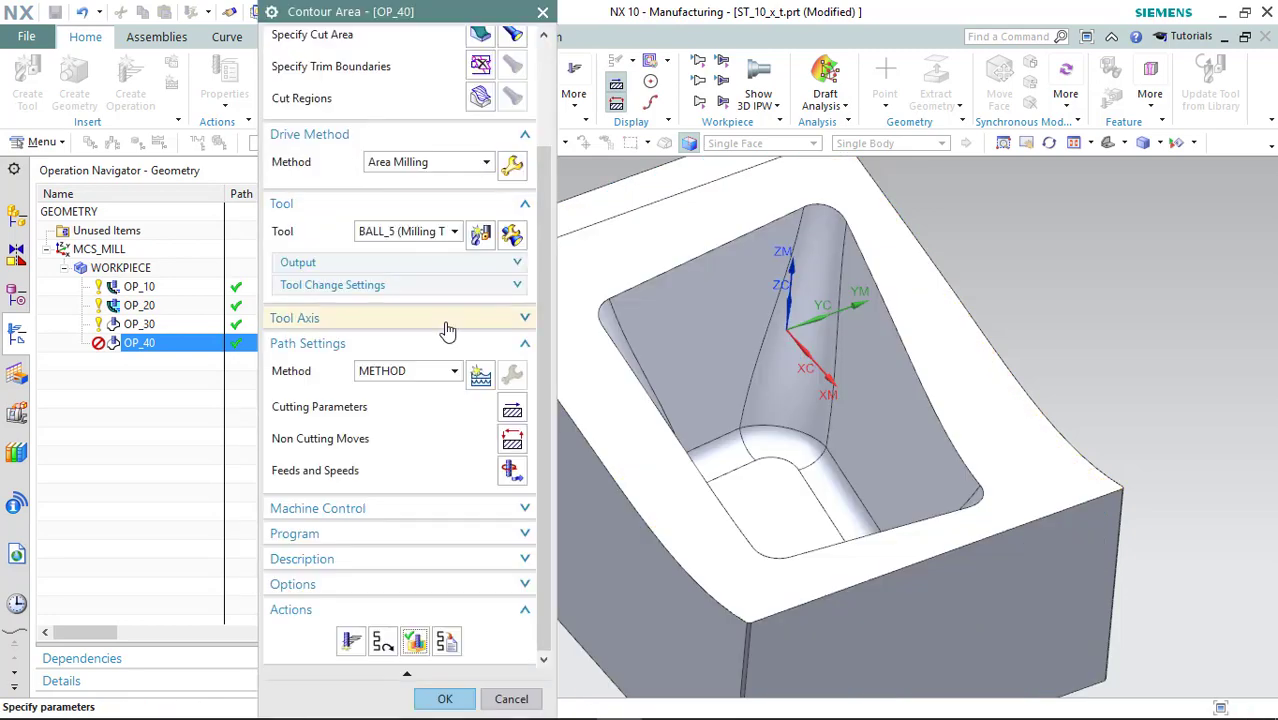
- Set non-steep cut pattern to Follow Periphery at 10% flat-diameter stepover, keeping Zlevel Zig steep
left_click(511, 165)
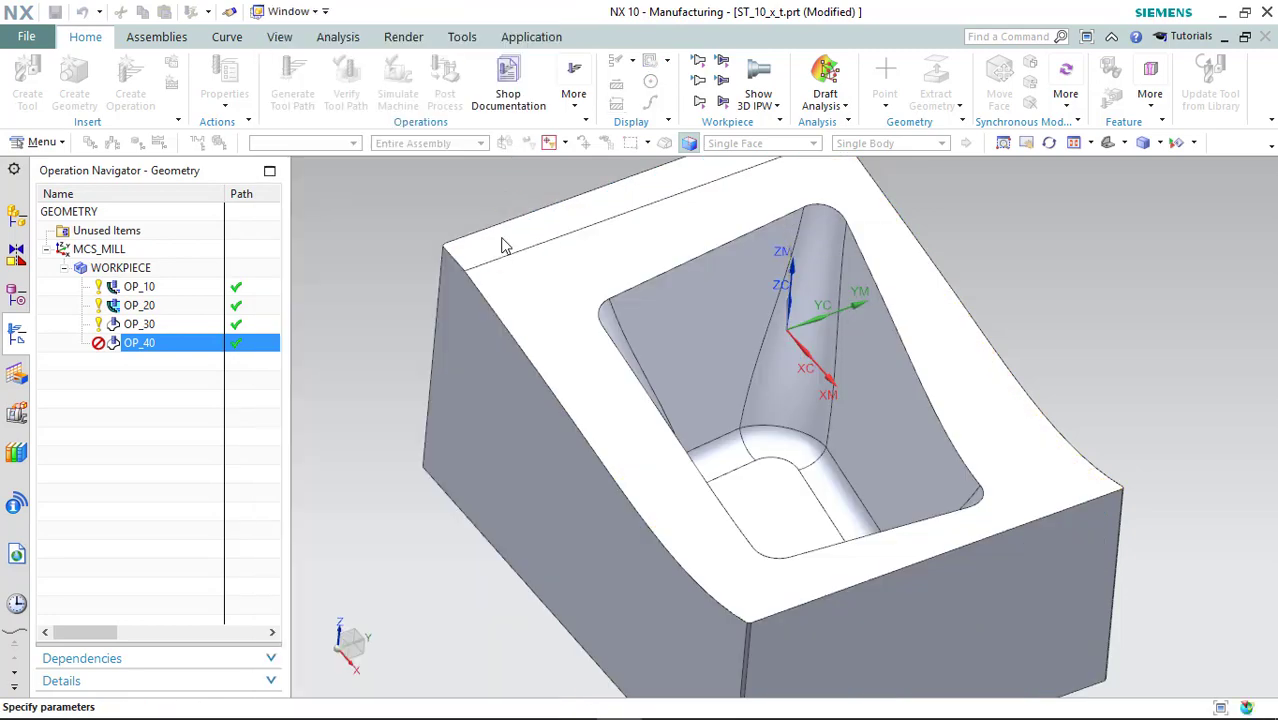
left_click(455, 174)
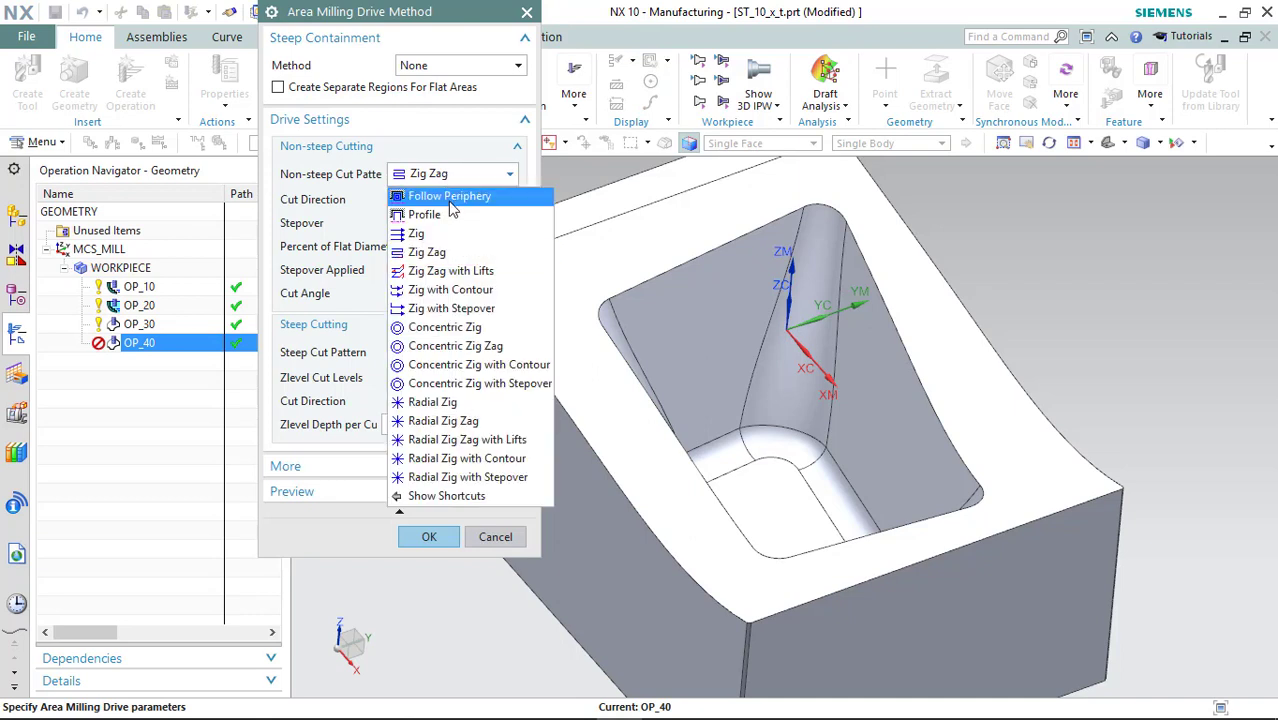
left_click(445, 191)
left_click(483, 272)
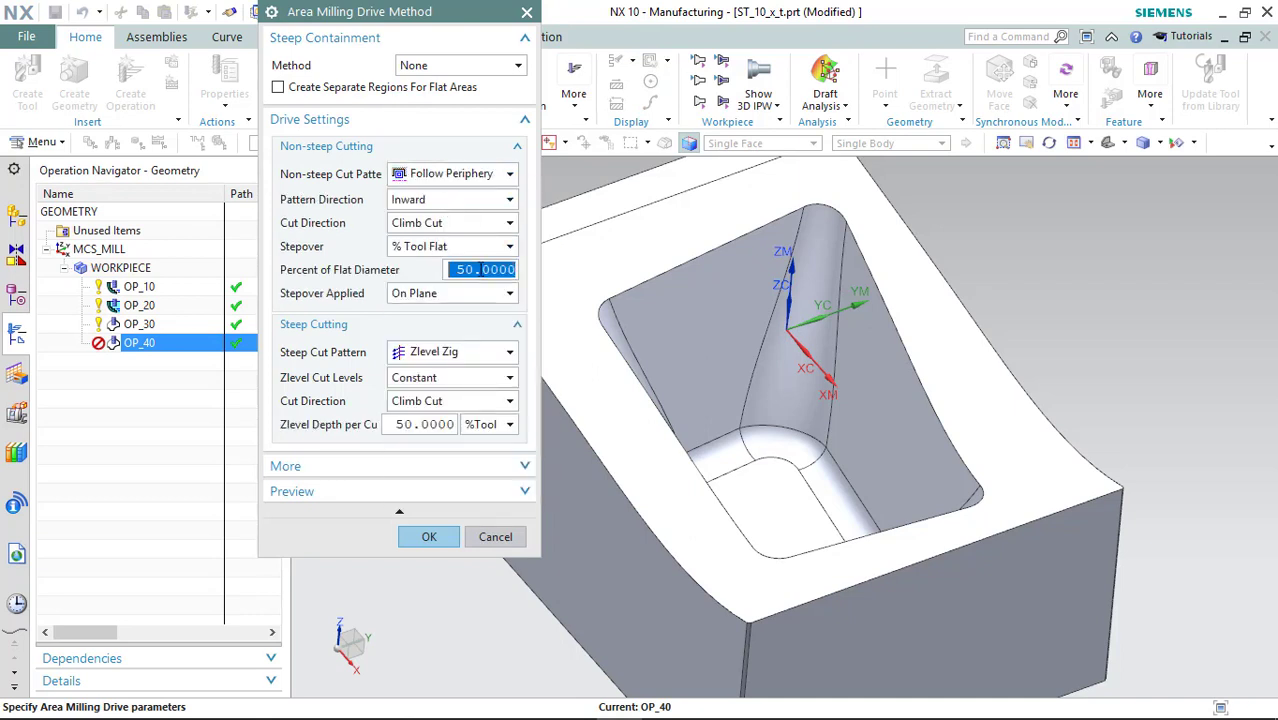
type("10")
key("Tab")
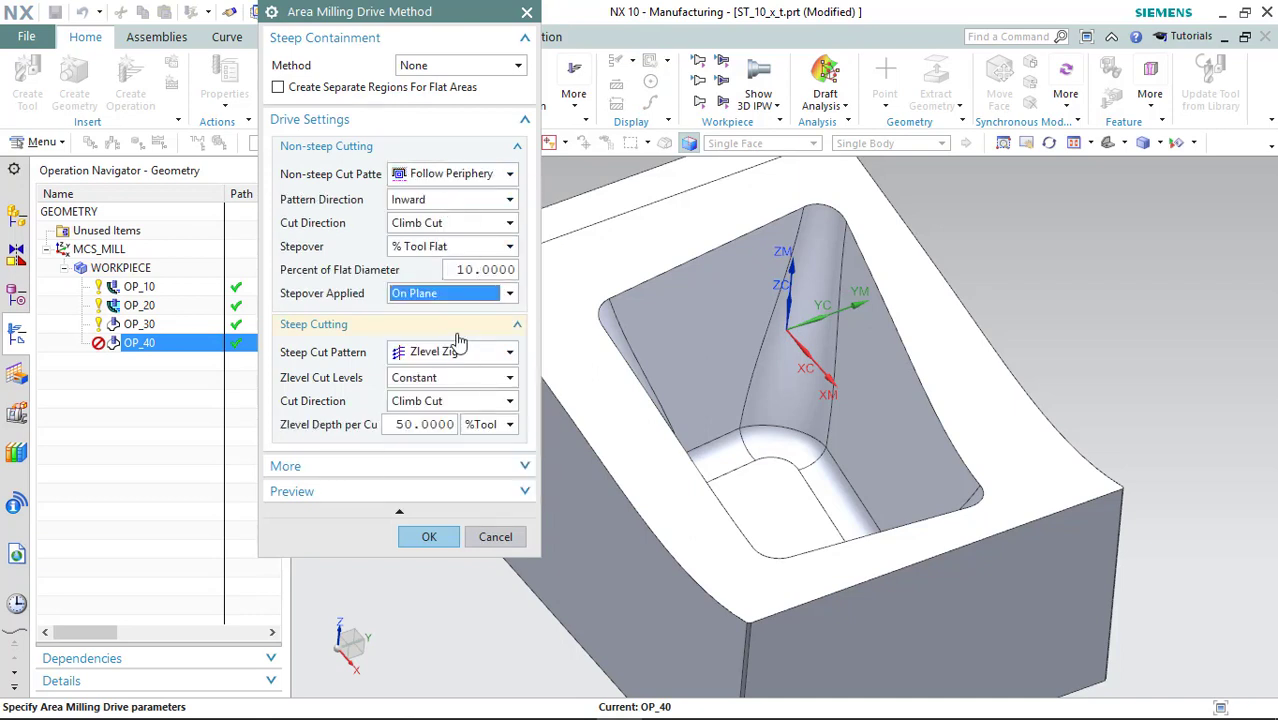
left_click(438, 425)
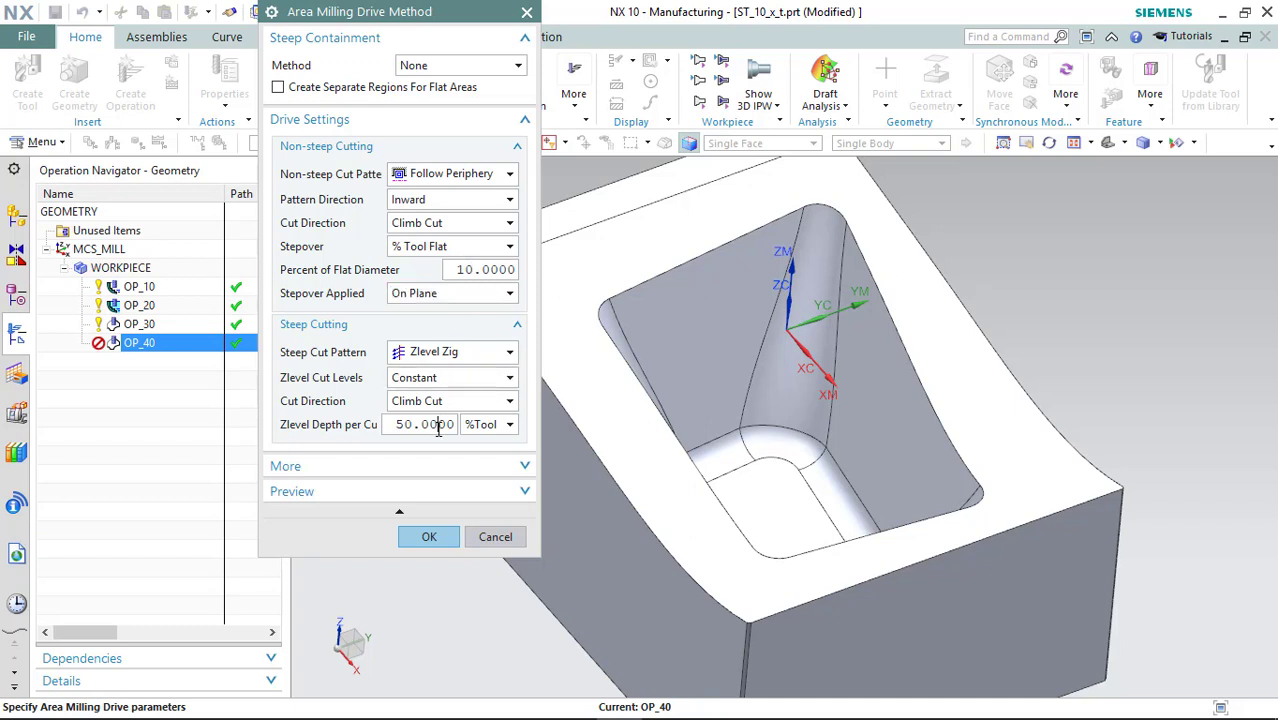
left_click(450, 354)
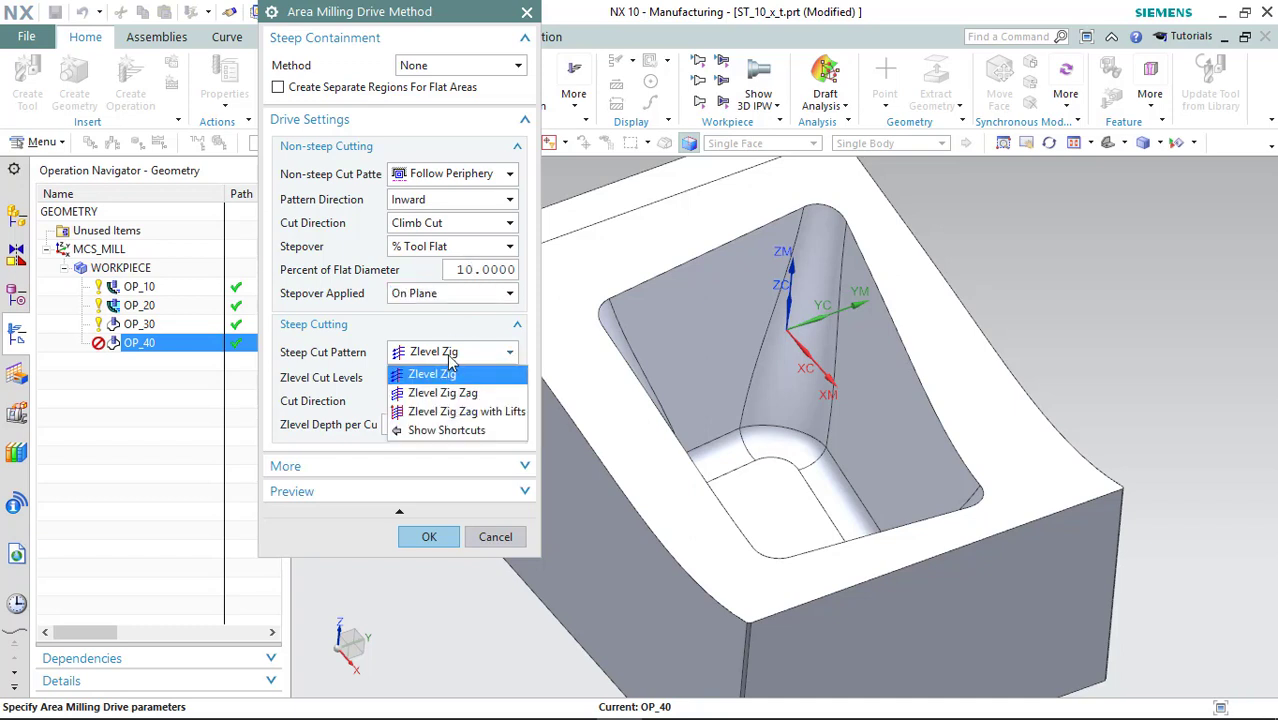
left_click(450, 353)
left_click(402, 425)
left_click(429, 537)
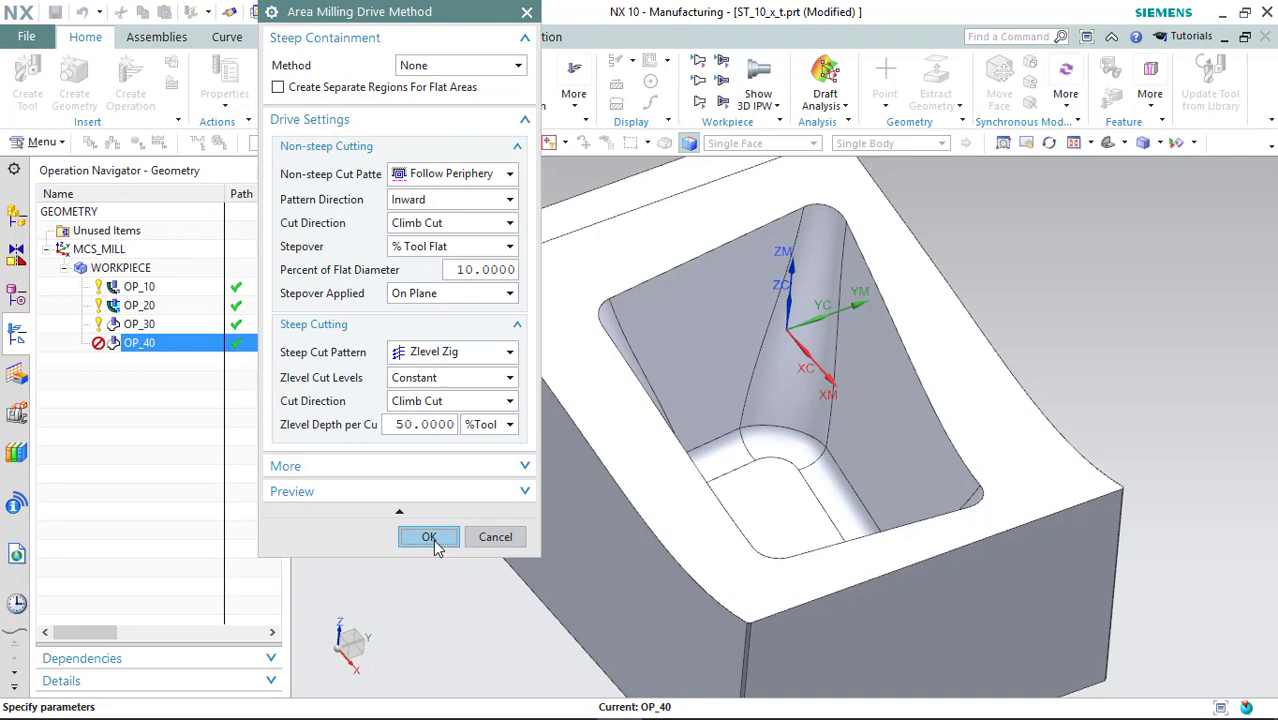
- Regenerate the OP_40 tool path and open Tool Path Visualization
scroll(380, 449, "down", 3)
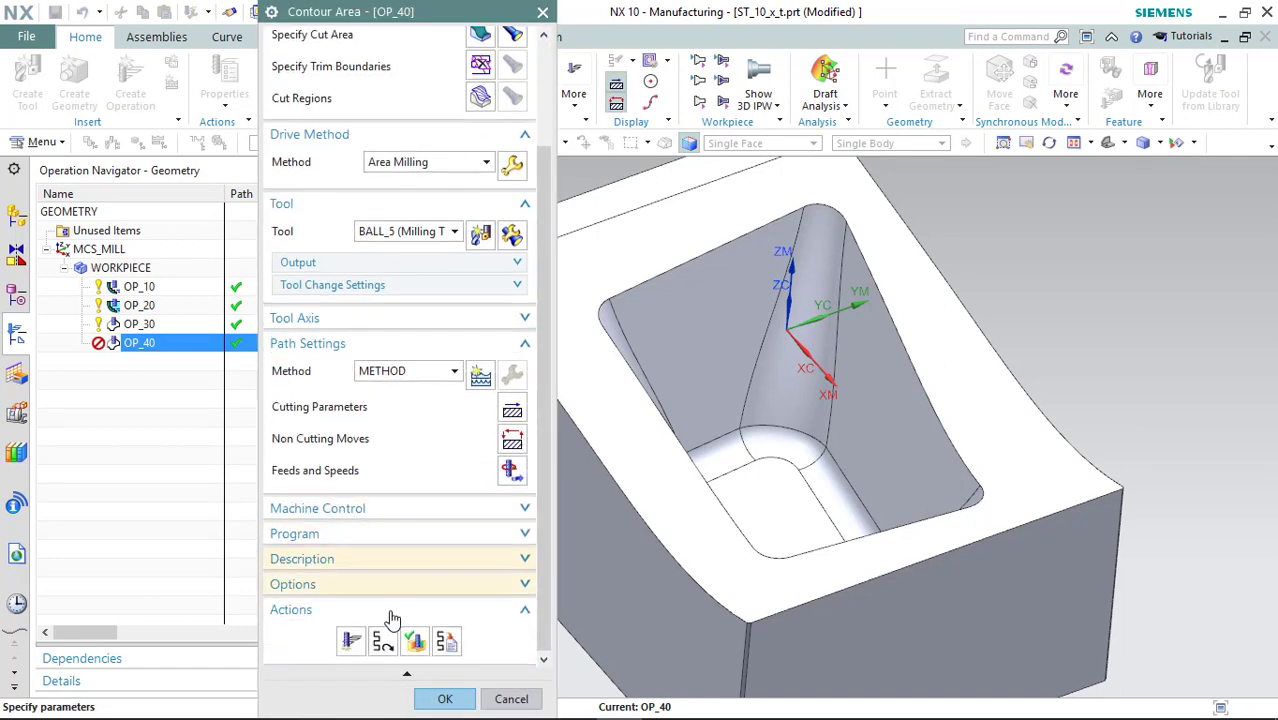
left_click(351, 640)
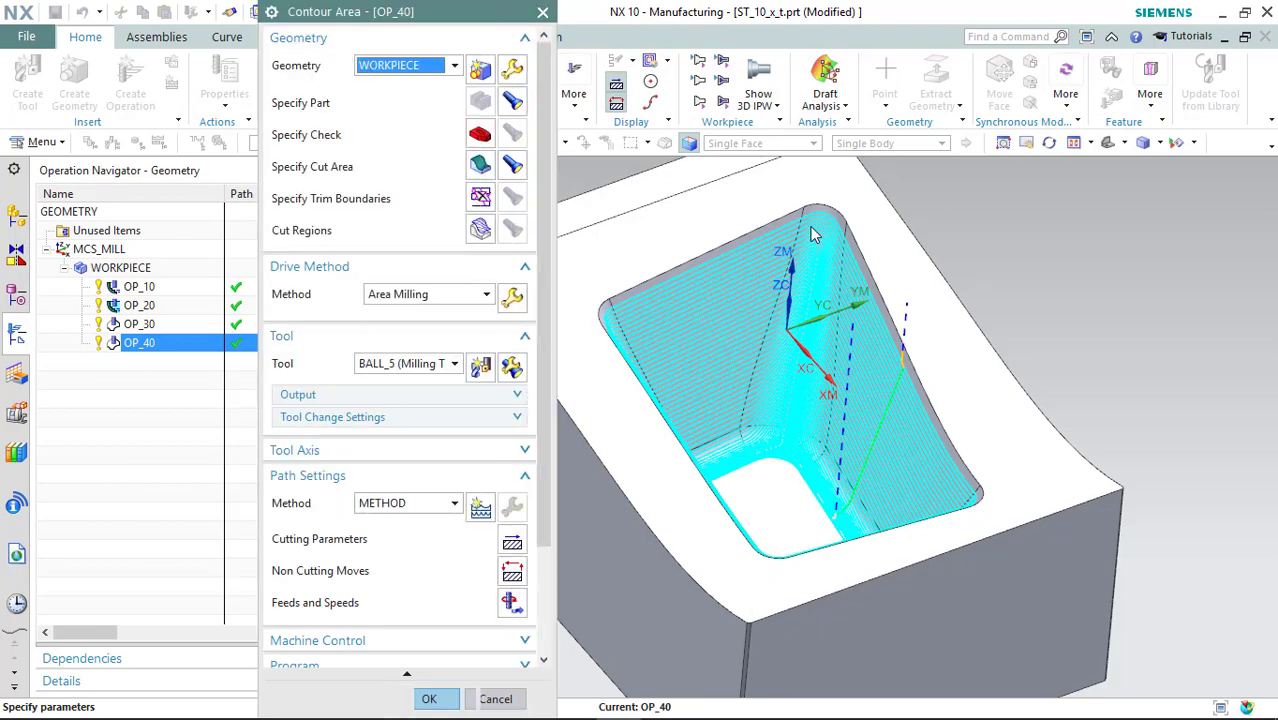
scroll(818, 222, "up", 5)
scroll(856, 486, "down", 6)
scroll(785, 556, "up", 6)
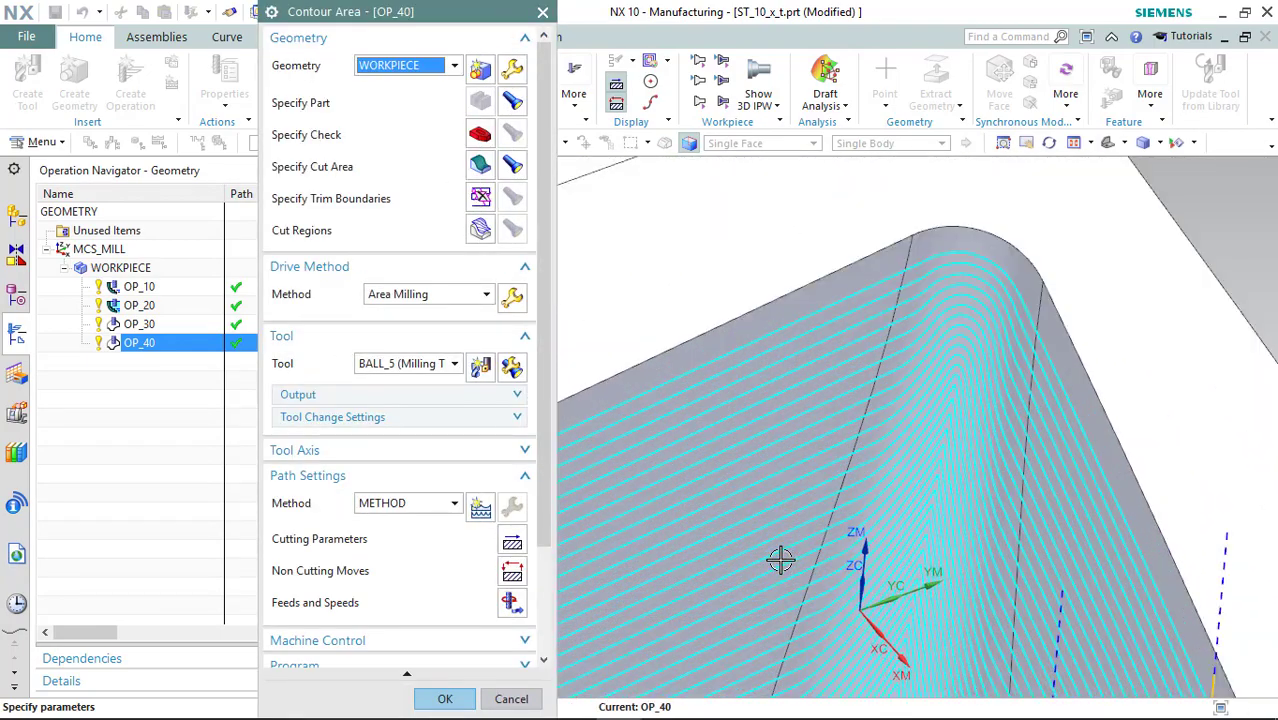
scroll(763, 505, "down", 5)
scroll(791, 609, "up", 3)
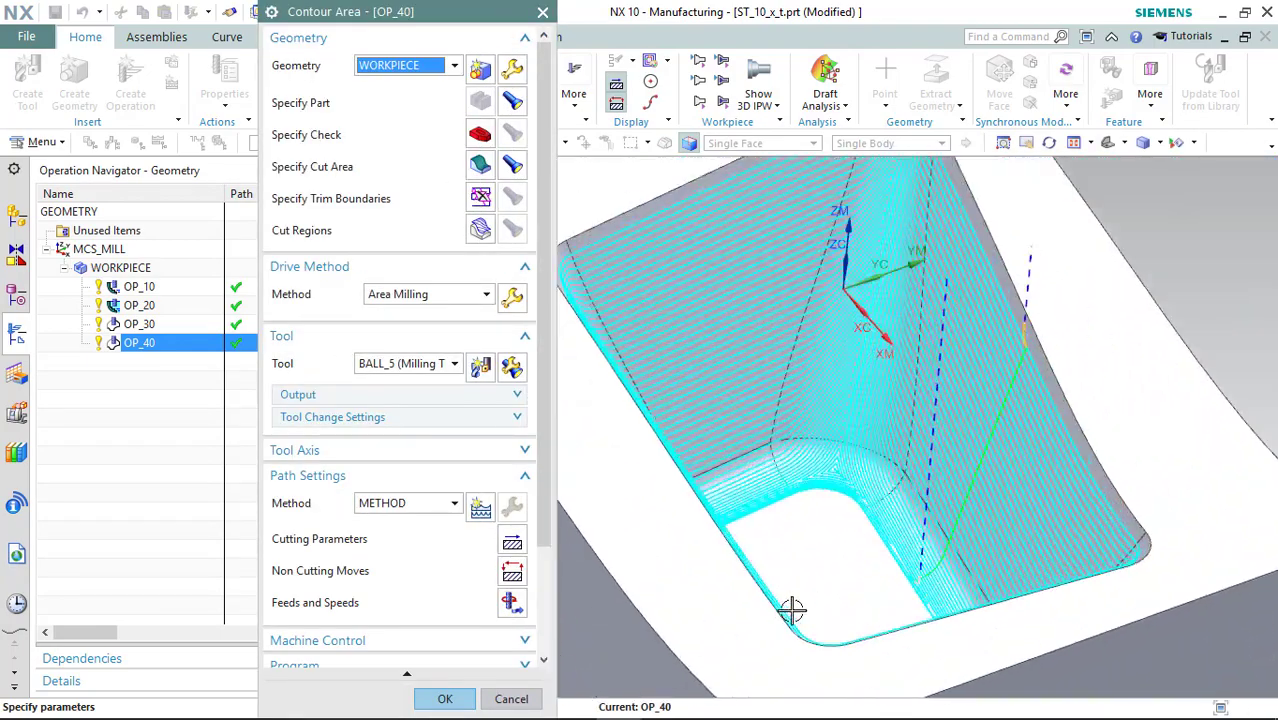
scroll(802, 495, "up", 4)
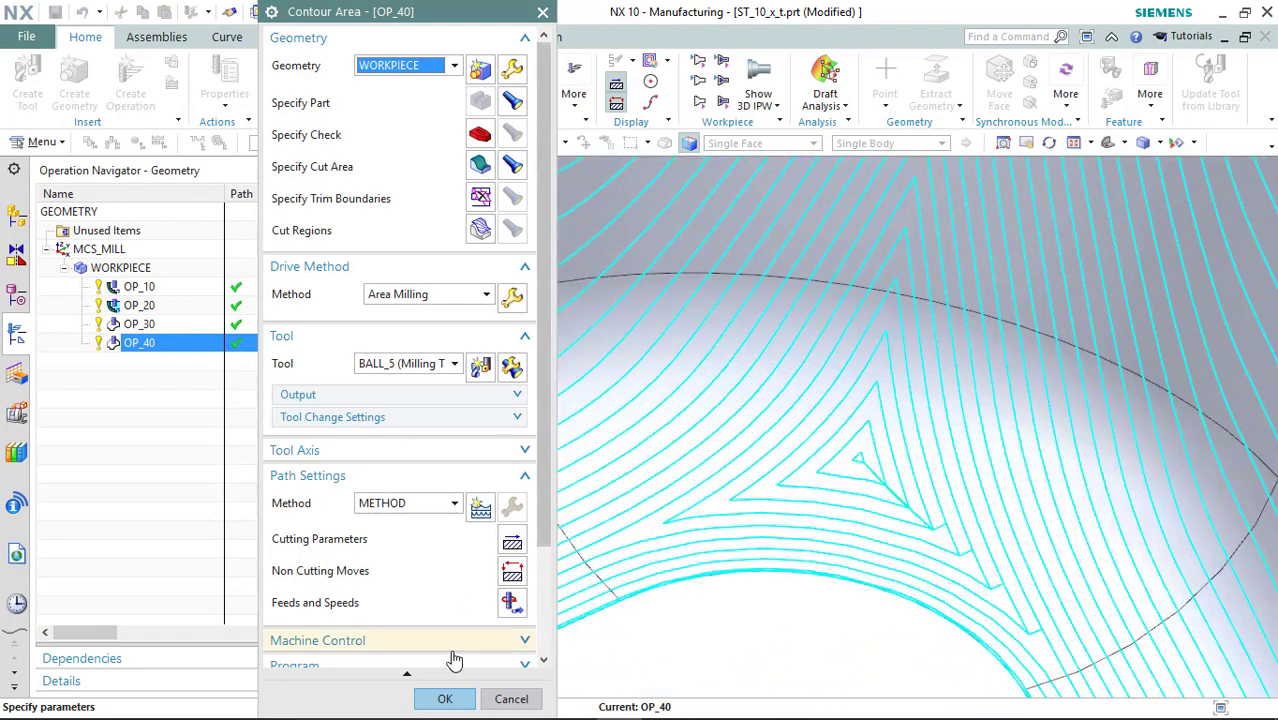
scroll(398, 595, "down", 1)
scroll(398, 595, "down", 3)
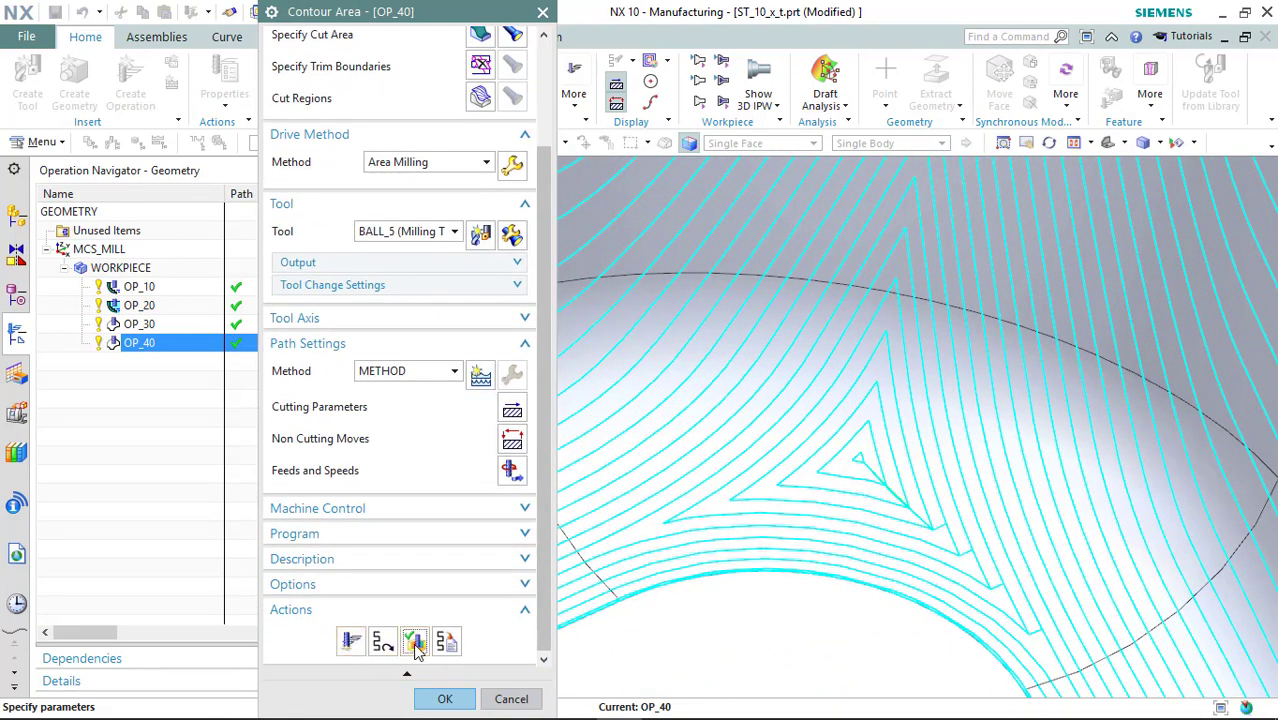
left_click(416, 643)
- Play the 668-step 3D material-removal simulation and rotate the part to inspect the pocket
scroll(838, 518, "down", 5)
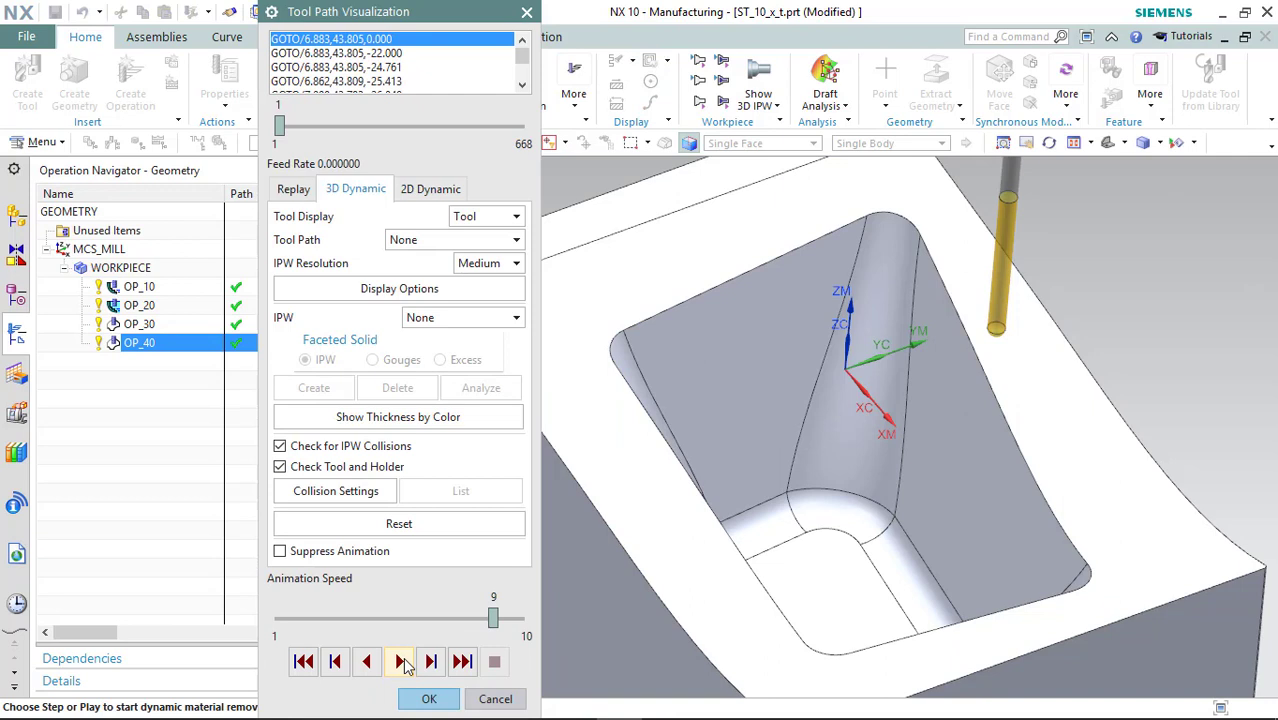
left_click(400, 662)
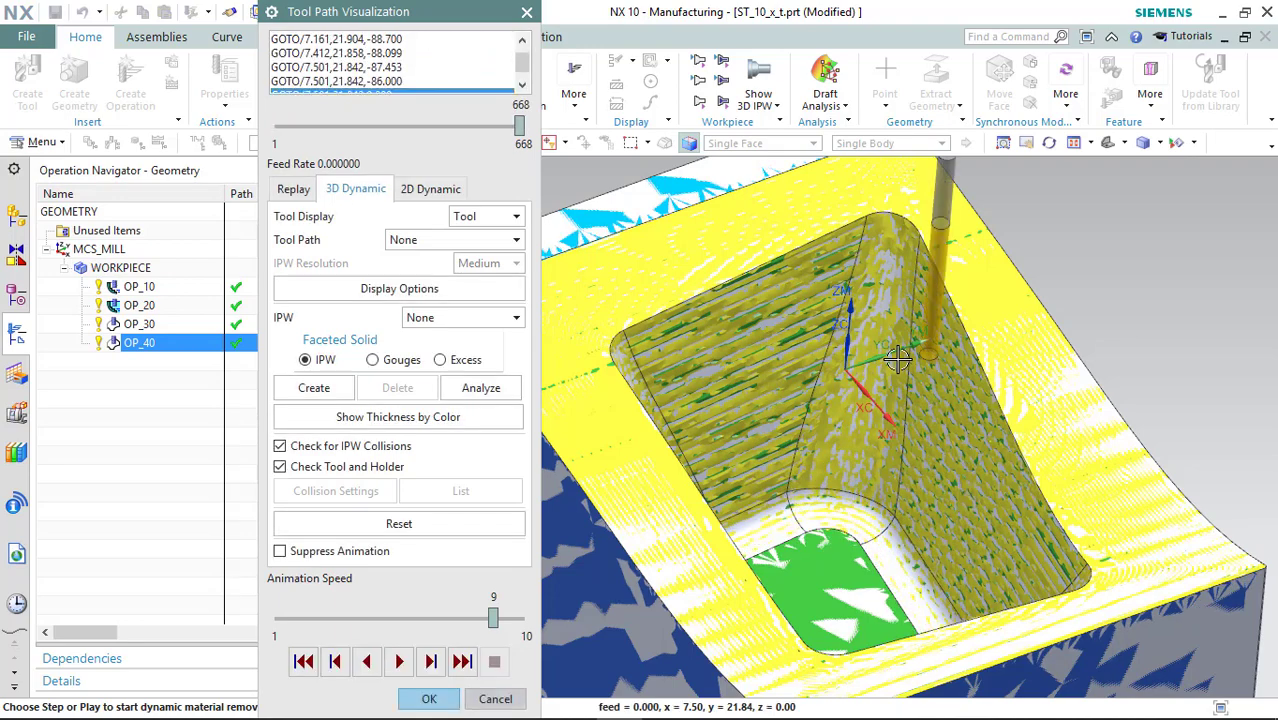
middle_click_drag(916, 296, 868, 287)
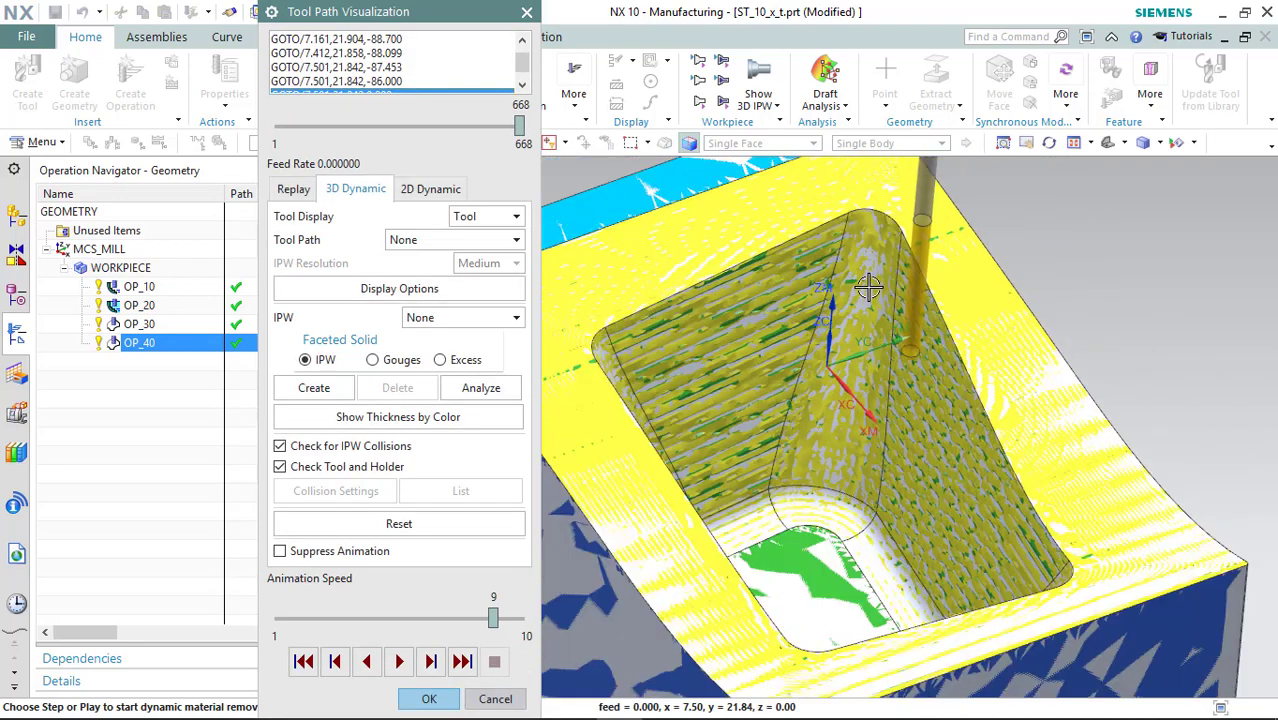
left_click(830, 355)
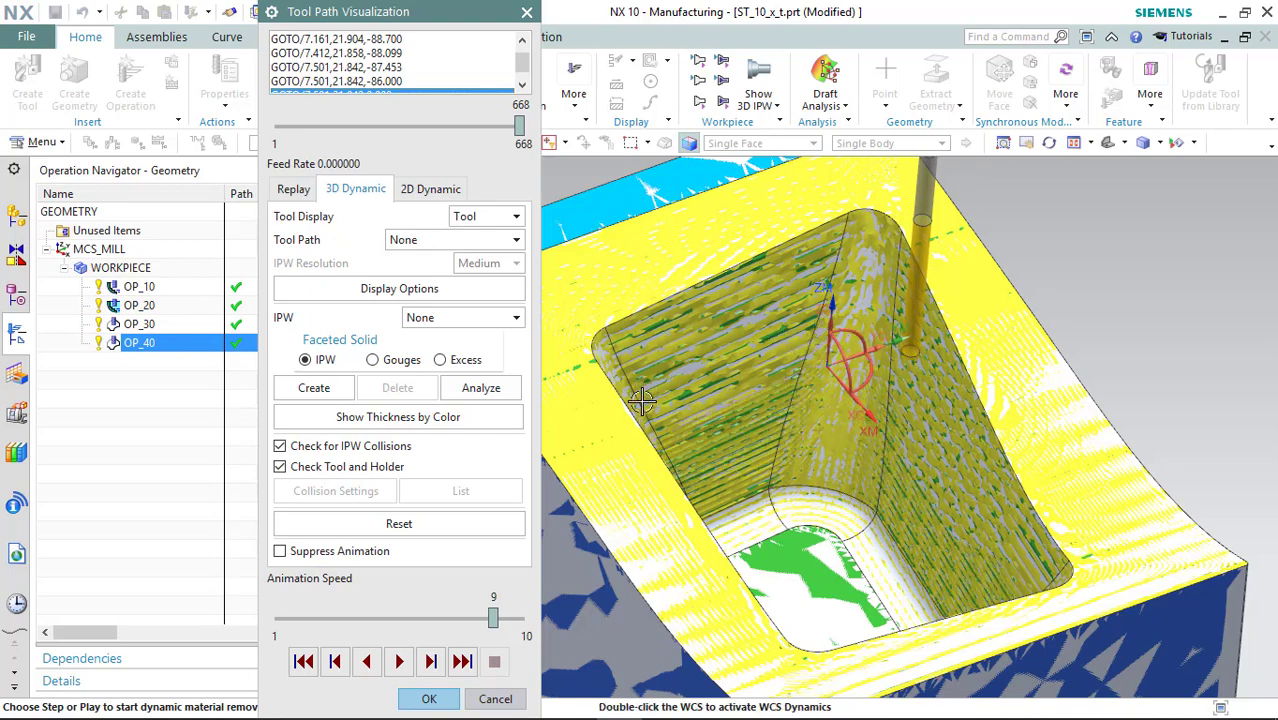
- Close the verification and create a new Ball Mill tool named BALL_3
left_click(428, 698)
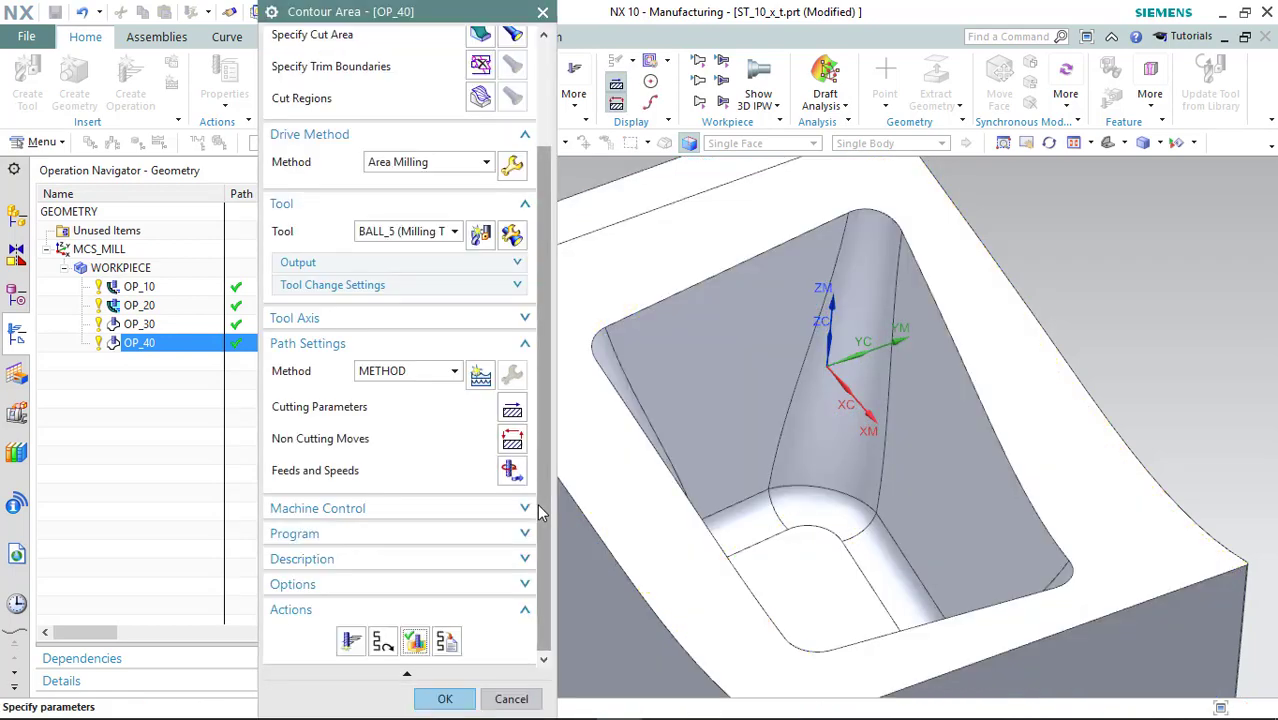
left_click(479, 234)
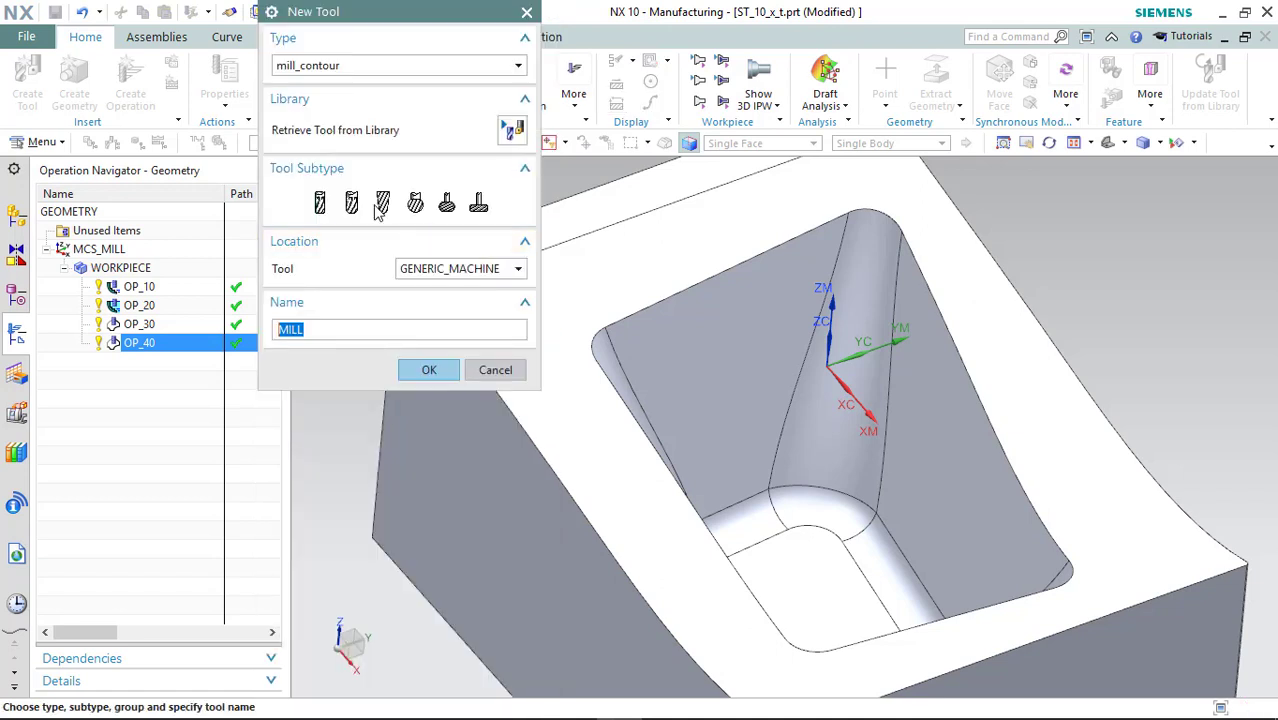
left_click(383, 203)
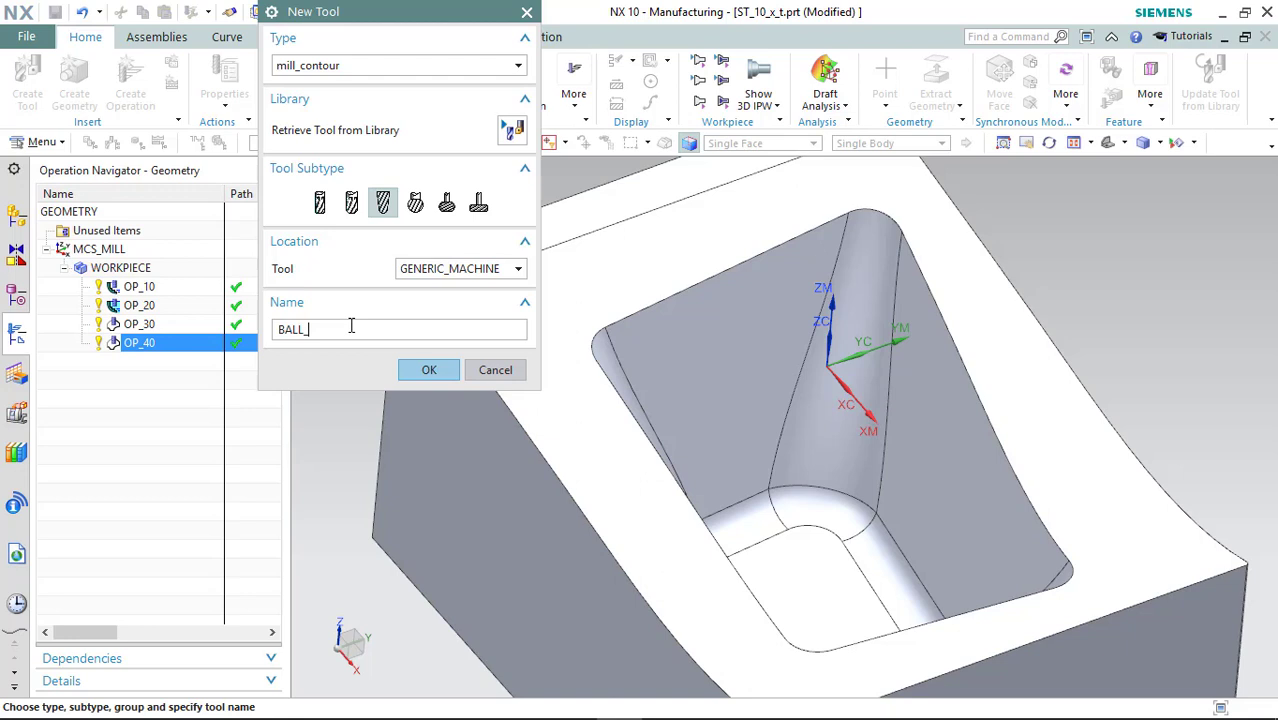
type("BALL_3")
key("Return")
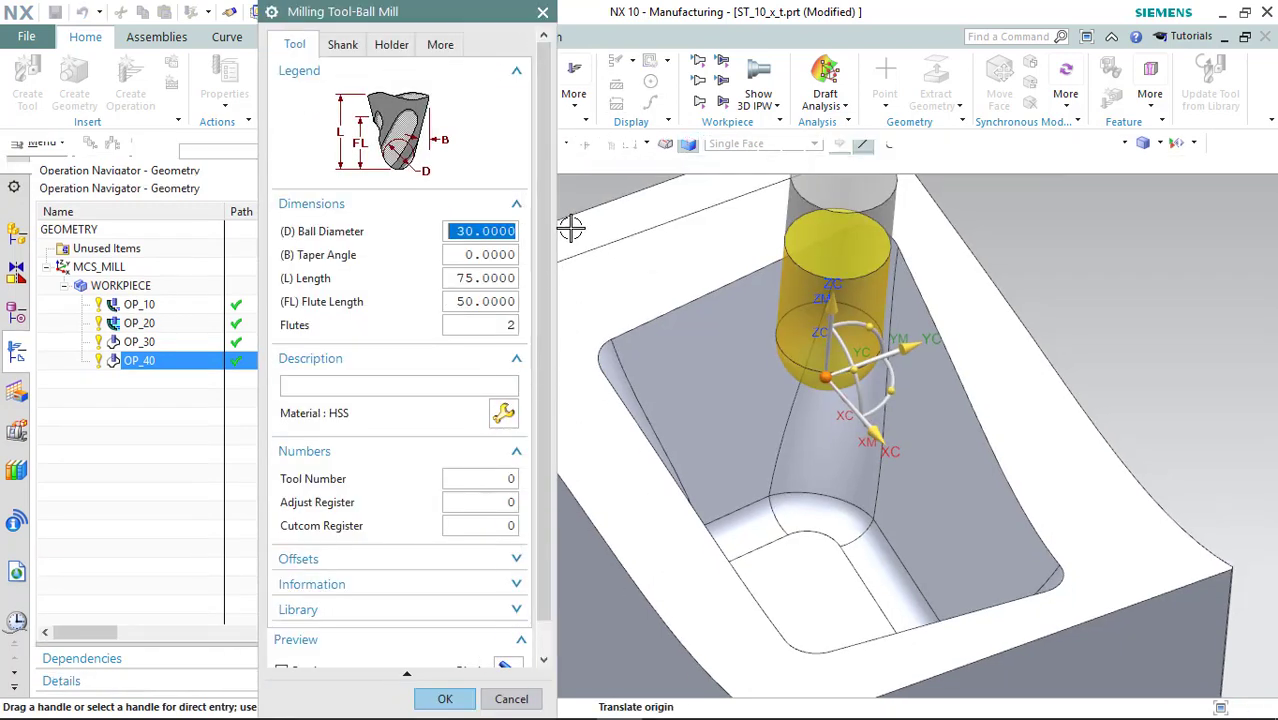
- Give BALL_3 a 3 mm ball diameter and tool, adjust and cutcom numbers of 4
type("3")
key("Tab")
key("Tab")
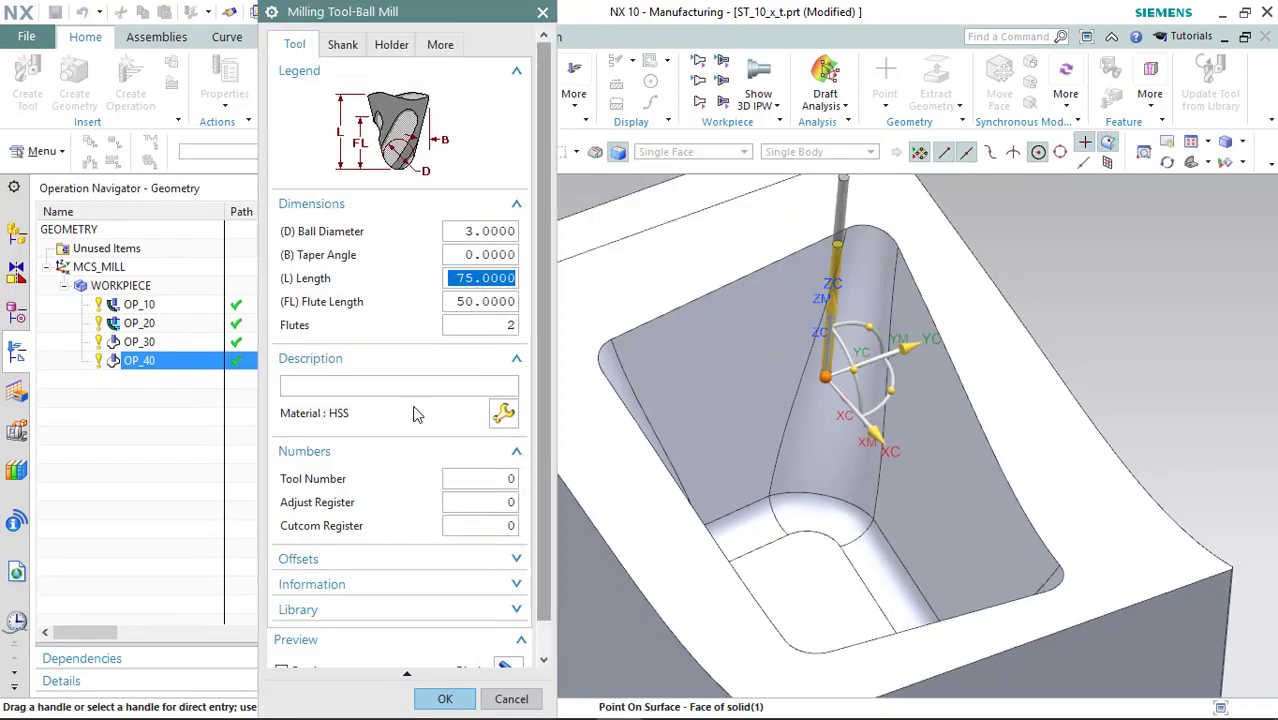
key("Tab")
key("Tab")
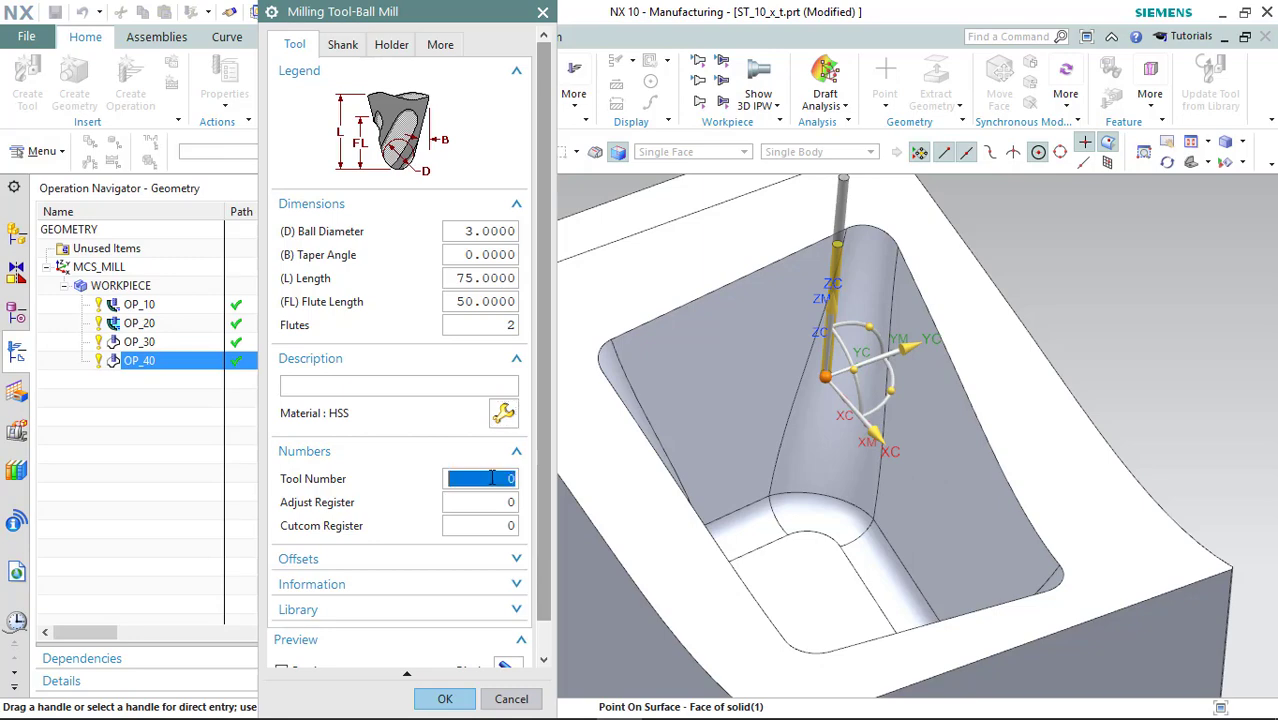
key("Tab")
type("4")
key("Tab")
type("4")
scroll(465, 565, "down", 1)
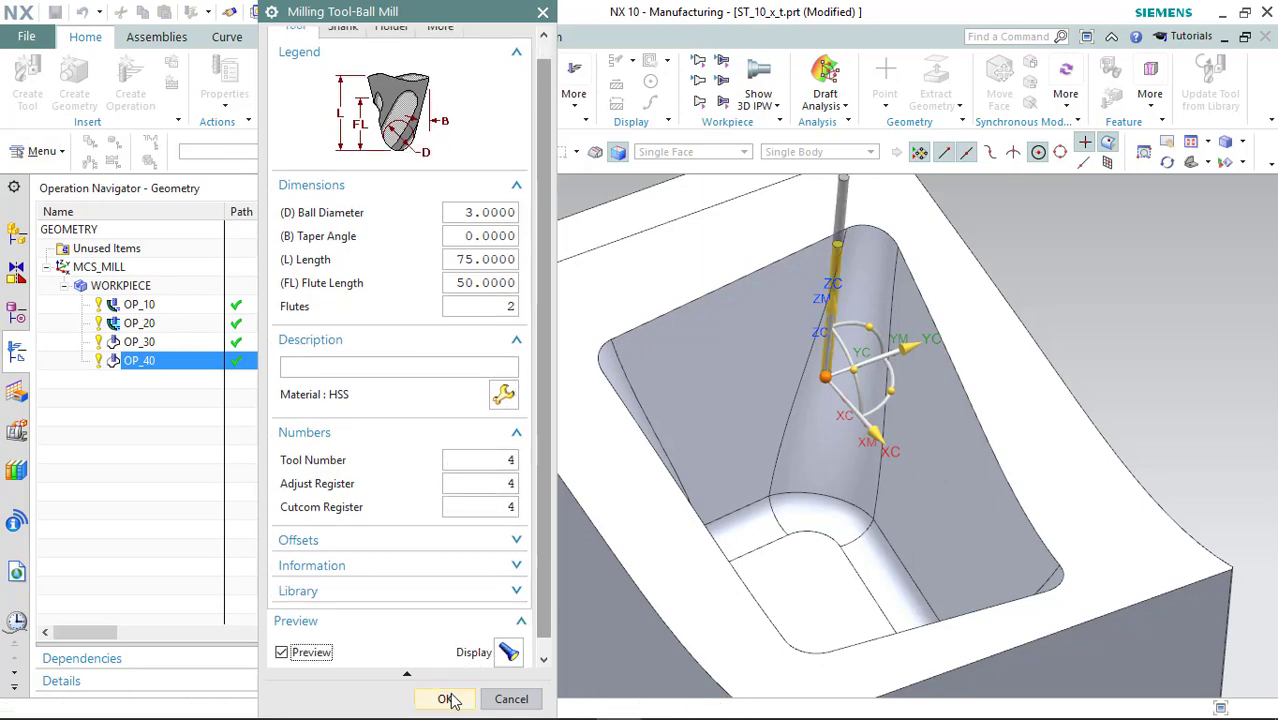
left_click(445, 698)
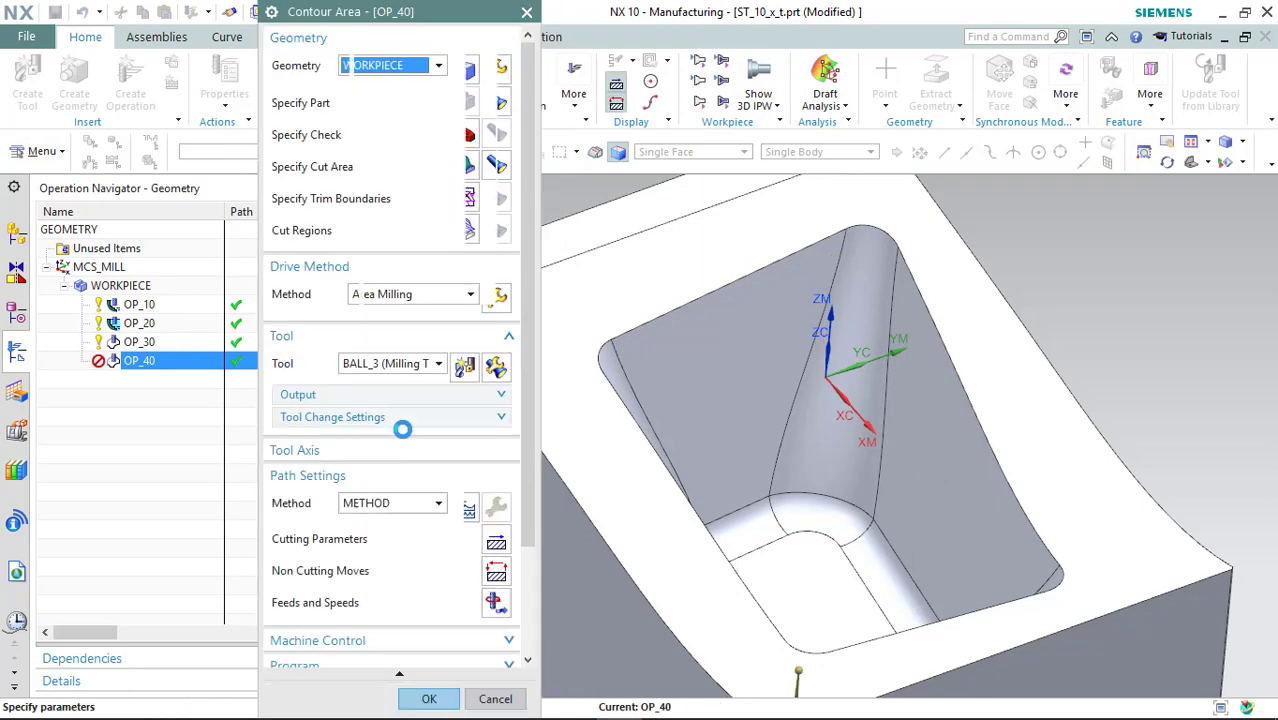
- Regenerate OP_40's toolpath with BALL_3 and open its 1336-step Tool Path Visualization
scroll(403, 438, "down", 1)
scroll(403, 438, "down", 1)
scroll(371, 466, "up", 1)
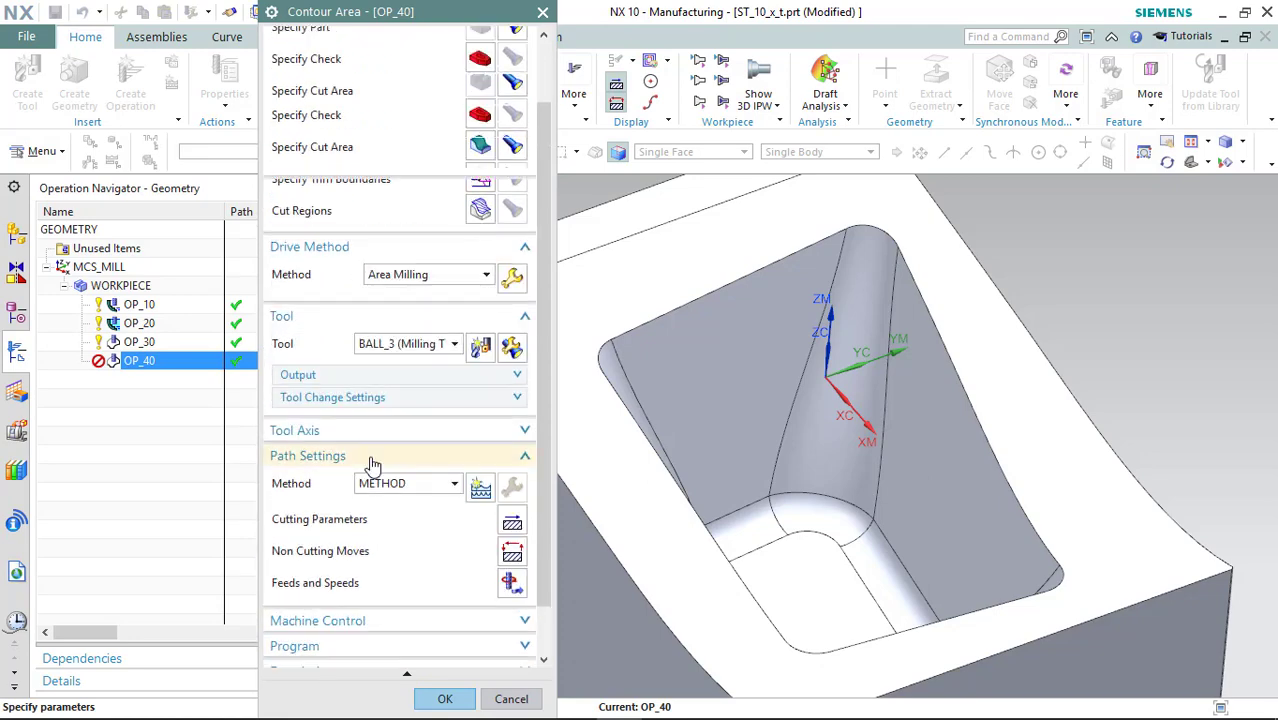
scroll(371, 462, "down", 1)
scroll(427, 316, "up", 1)
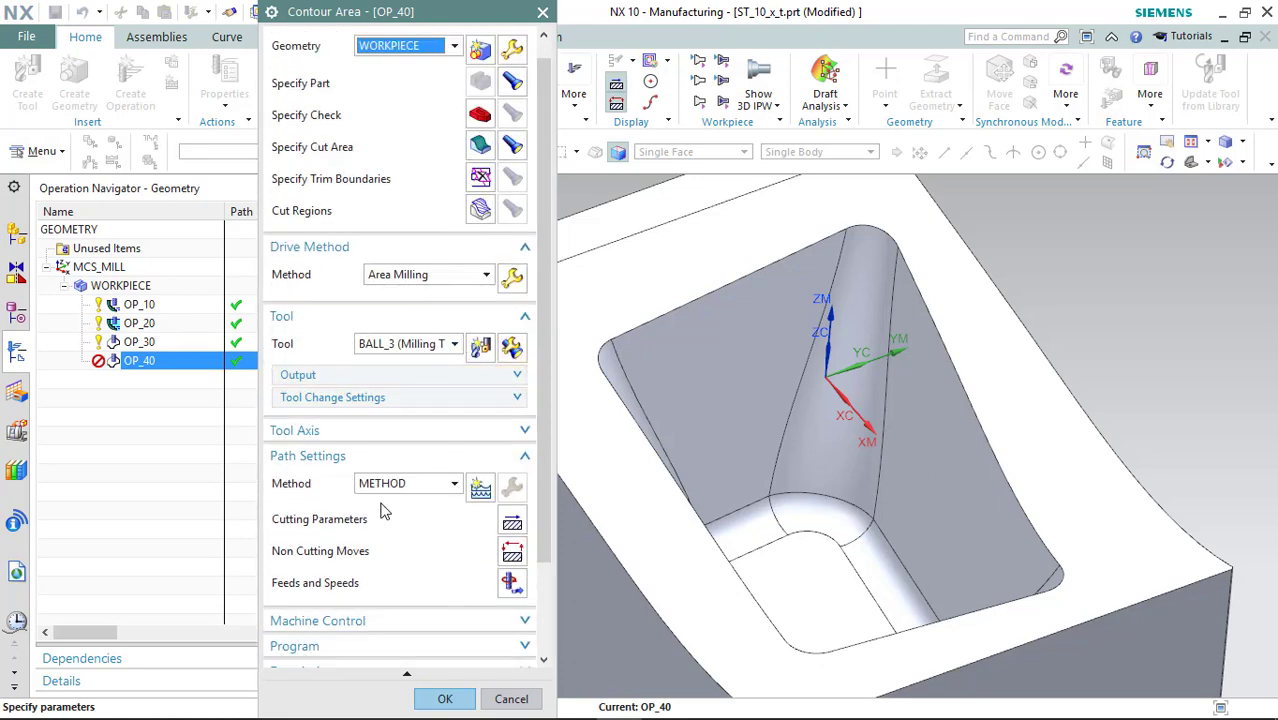
scroll(385, 512, "down", 2)
left_click(350, 641)
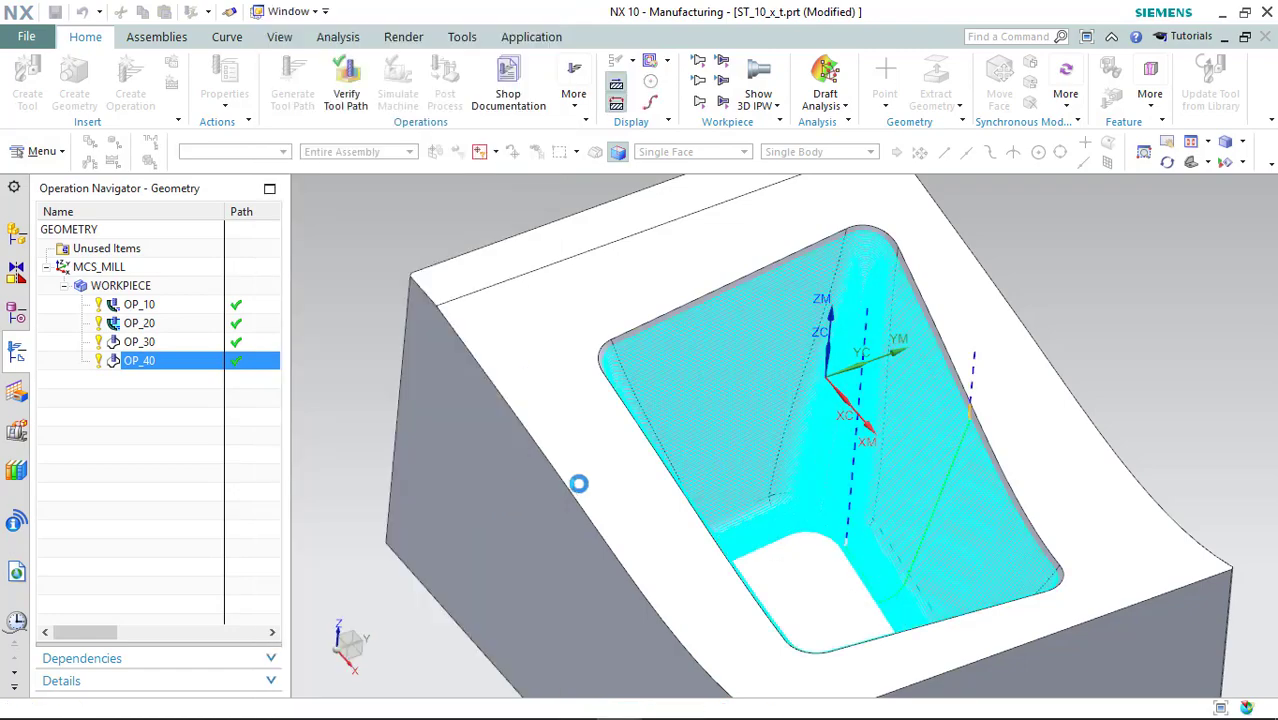
scroll(876, 247, "up", 5)
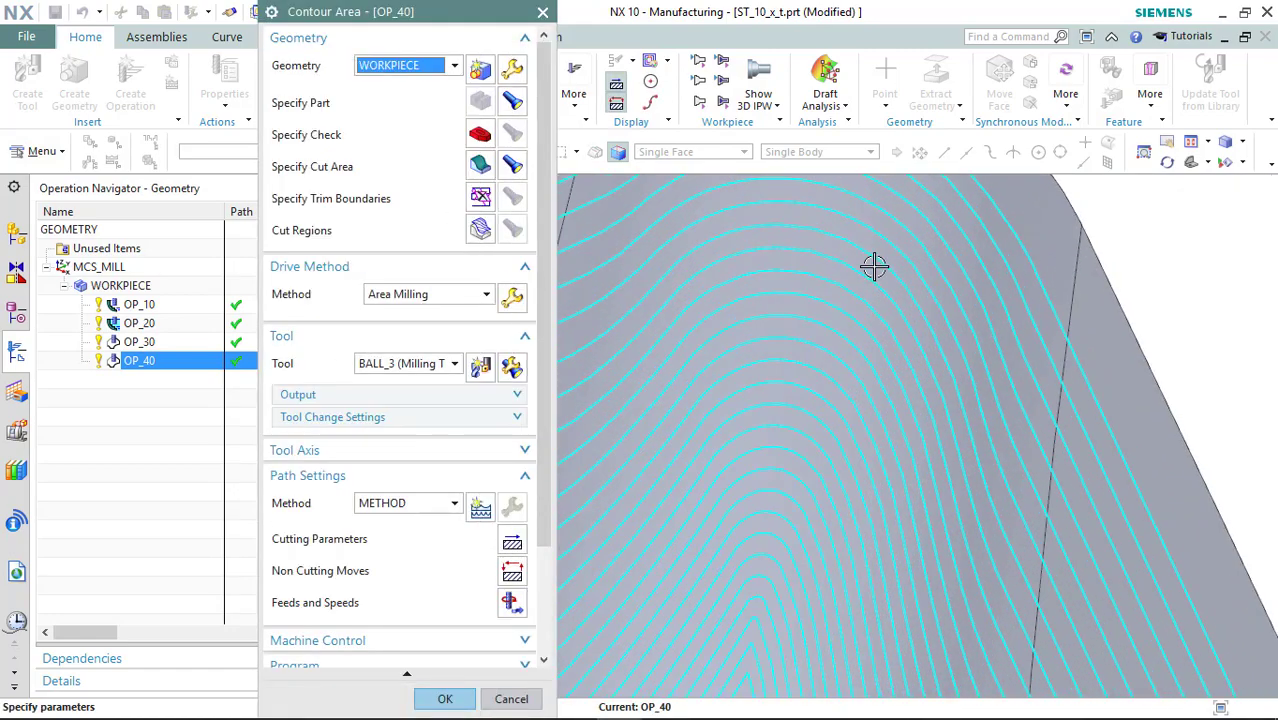
scroll(850, 308, "down", 3)
scroll(357, 562, "down", 1)
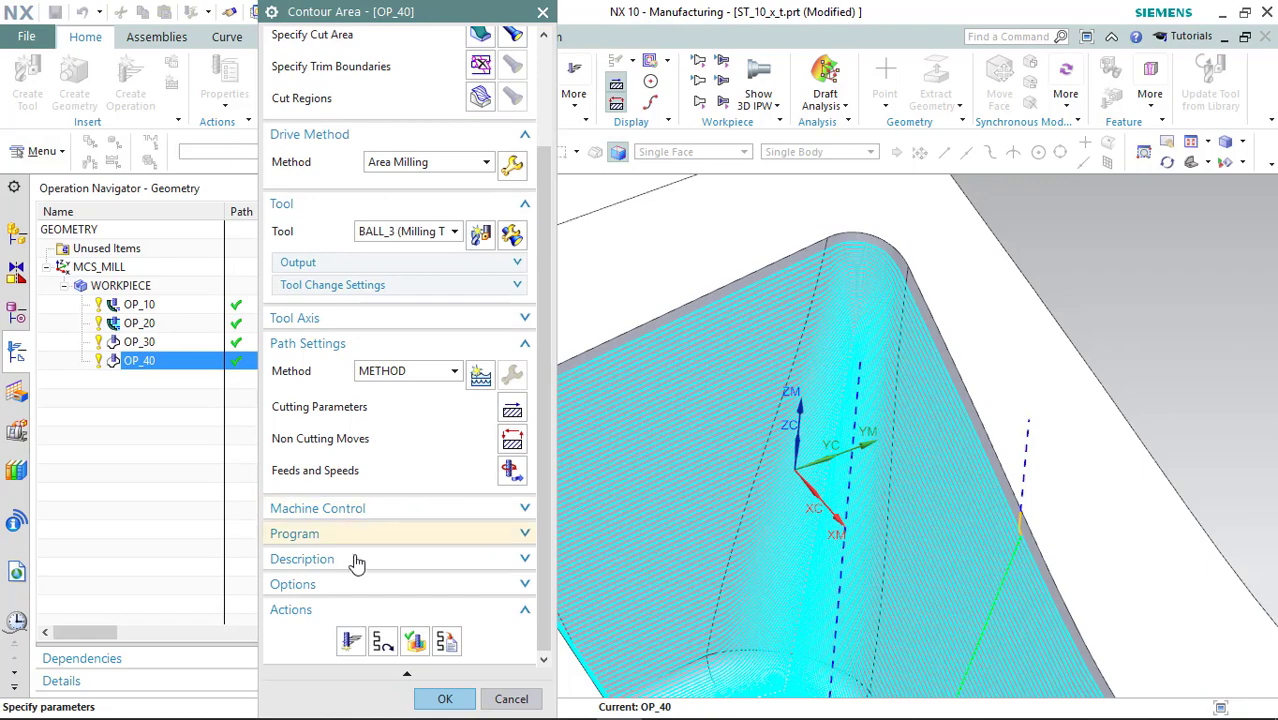
left_click(412, 641)
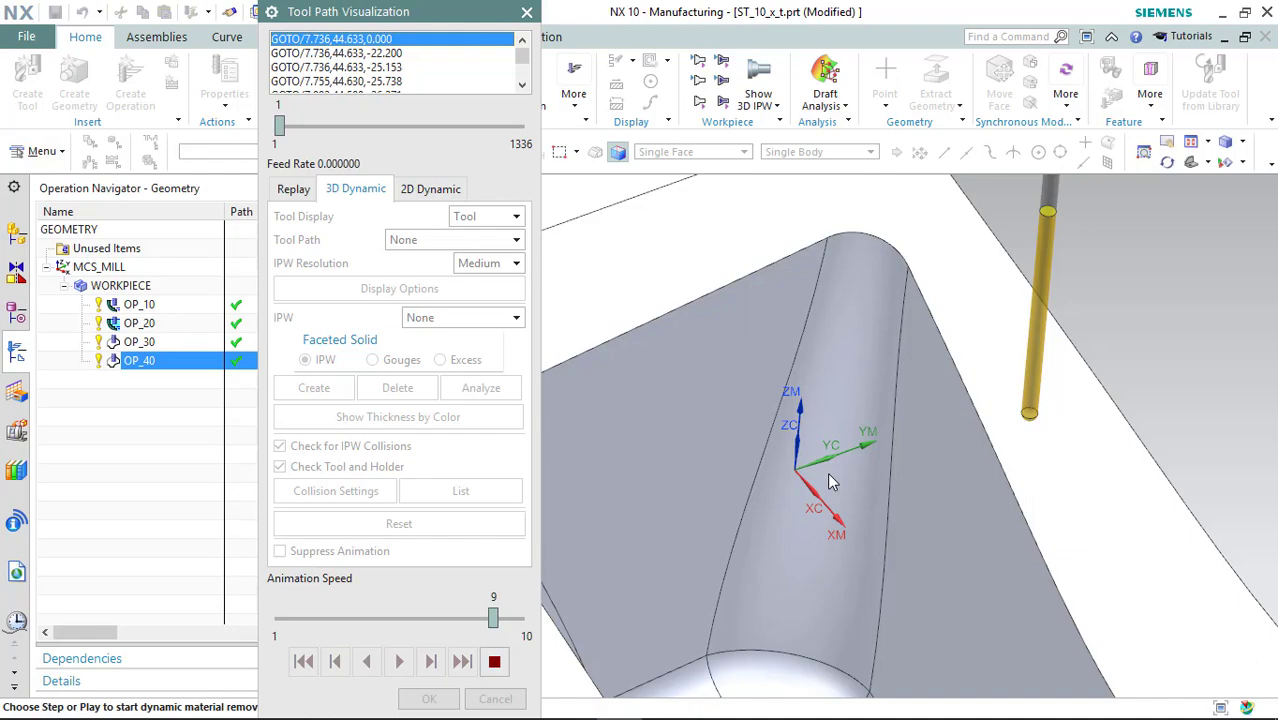
- Orbit the block while the BALL_3 simulation cuts the pocket, then fit the whole part
scroll(829, 481, "down", 5)
middle_click_drag(829, 481, 808, 368)
scroll(808, 368, "up", 4)
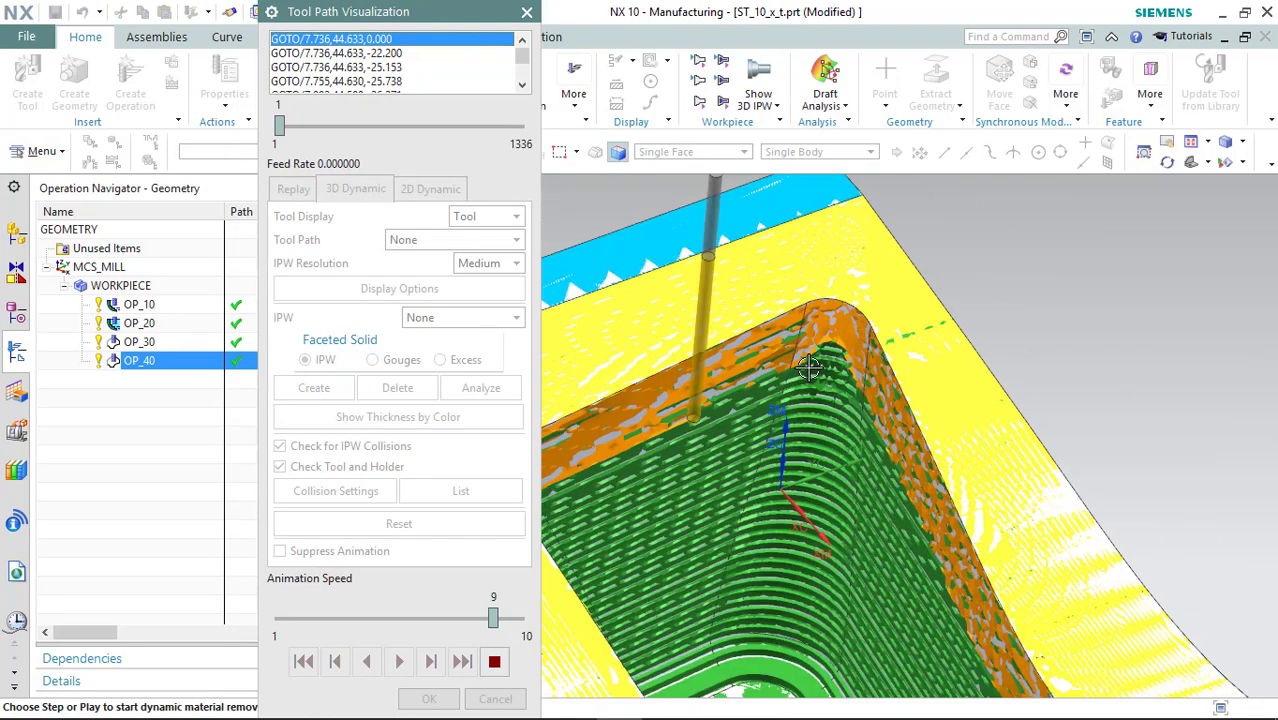
middle_click_drag(808, 368, 797, 514)
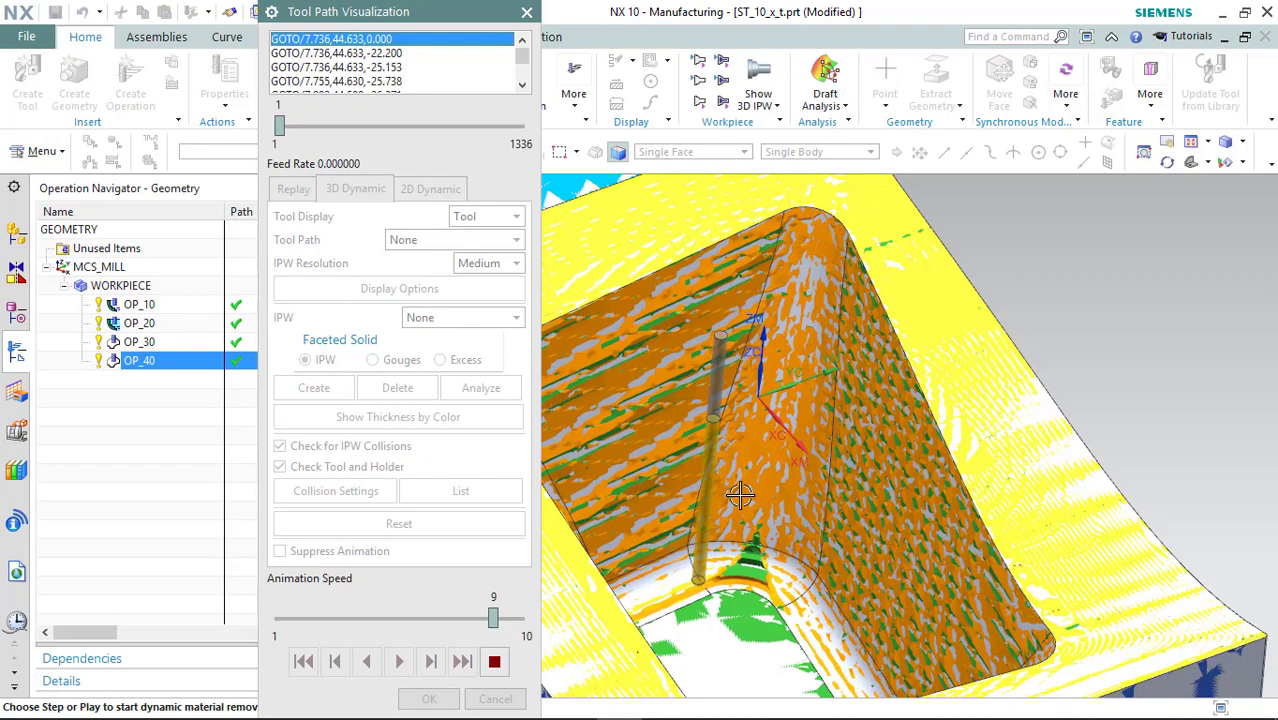
scroll(735, 493, "down", 3)
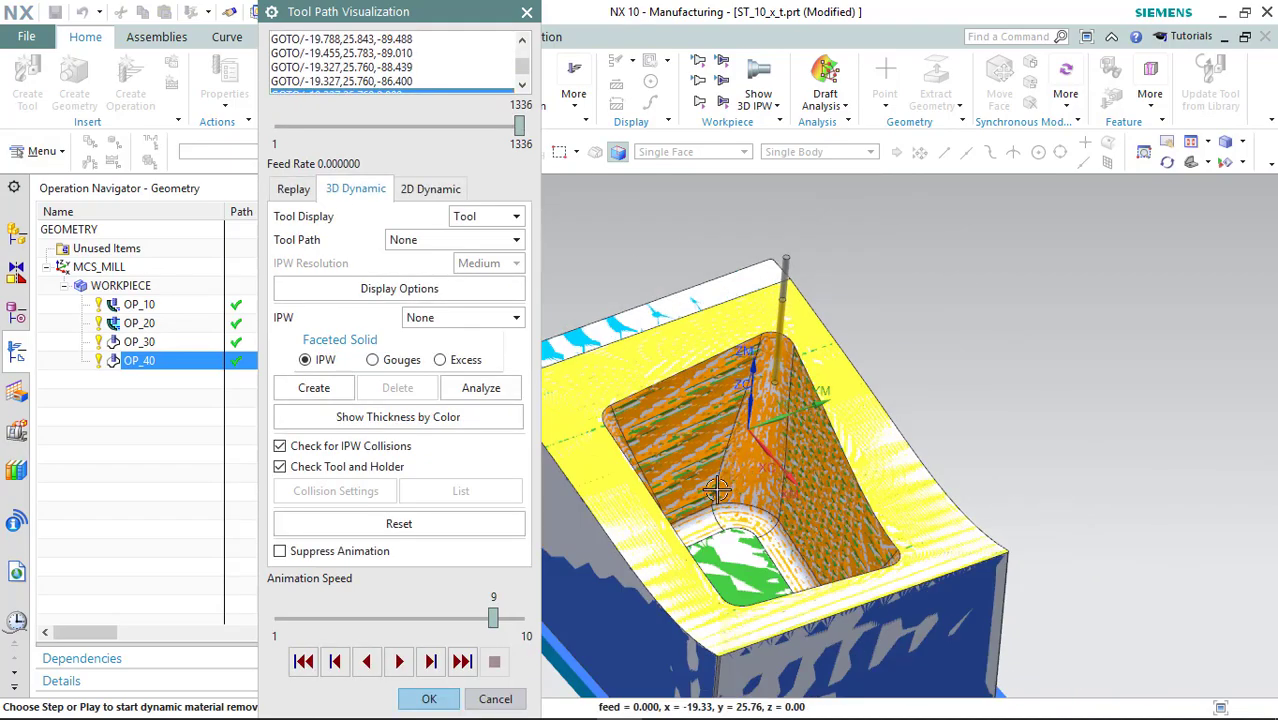
middle_click_drag(680, 455, 598, 468)
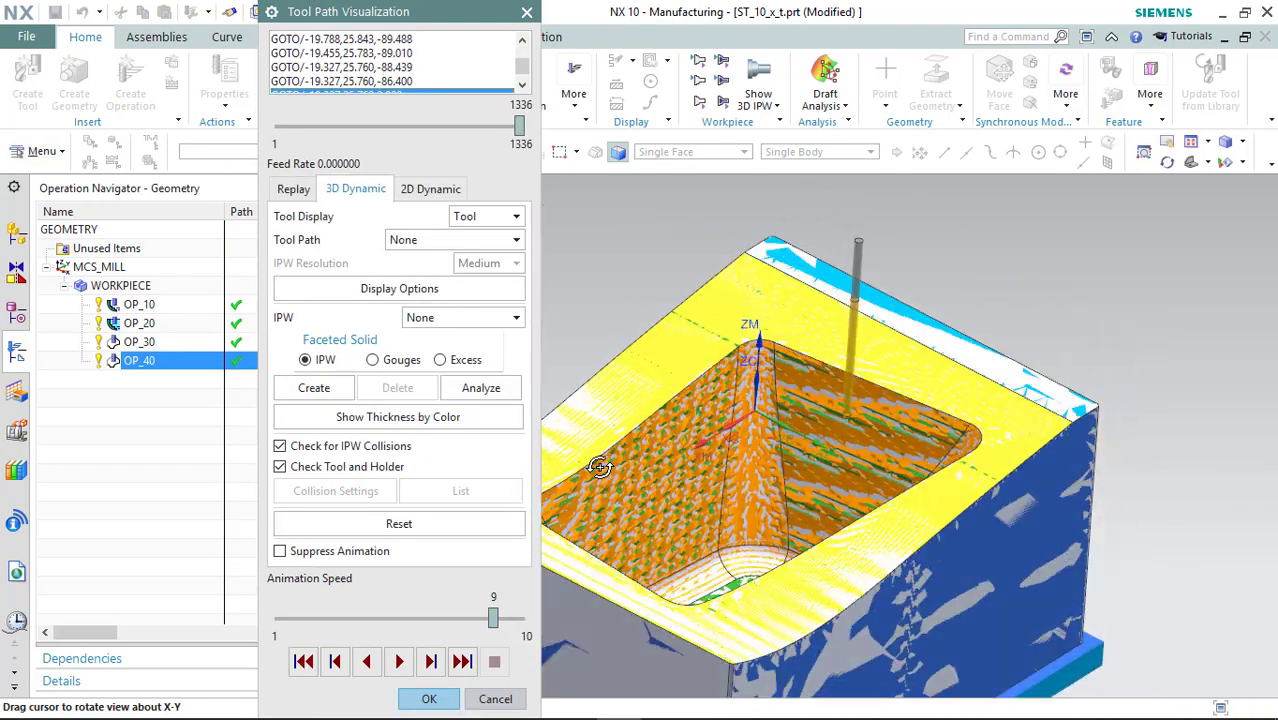
key("Home")
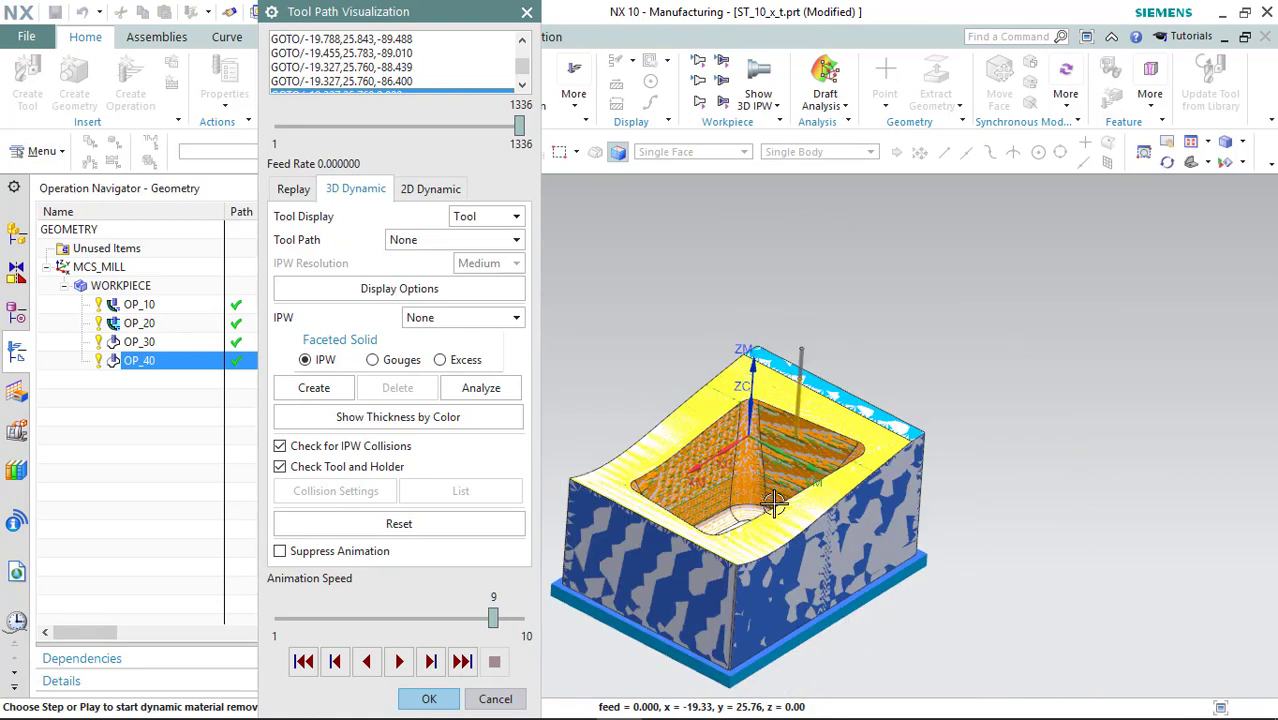
- Close the verification and OP_40 dialog, and select the WORKPIECE group
left_click(429, 699)
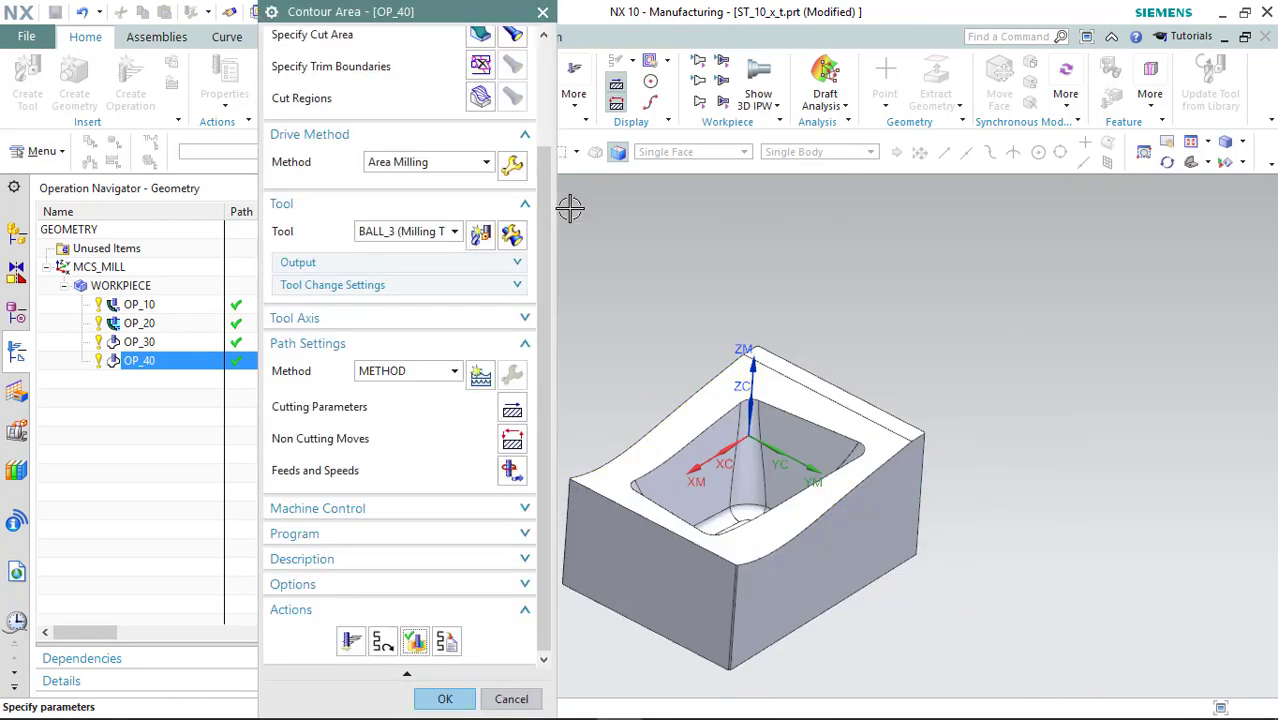
left_click(445, 699)
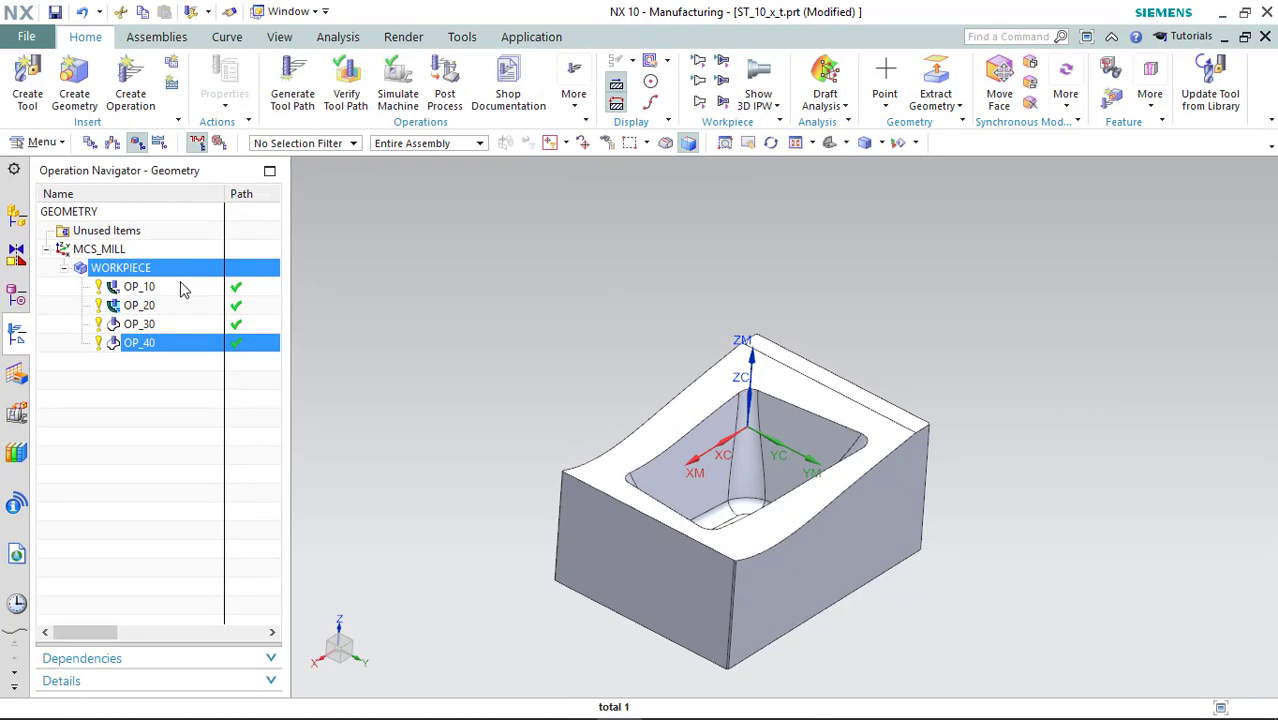
left_click(183, 287)
left_click(150, 268)
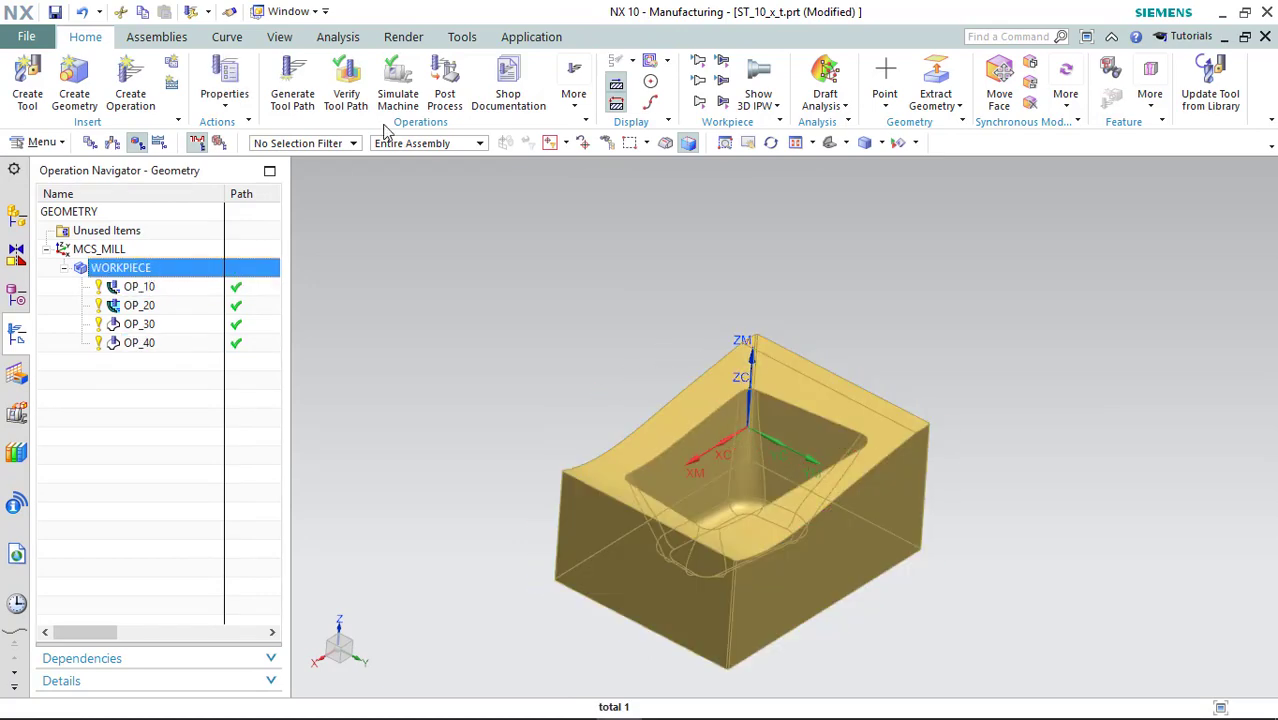
- Post-process with the FANUC.pui postprocessor to output file ST_10_x_t
left_click(446, 96)
left_click(511, 193)
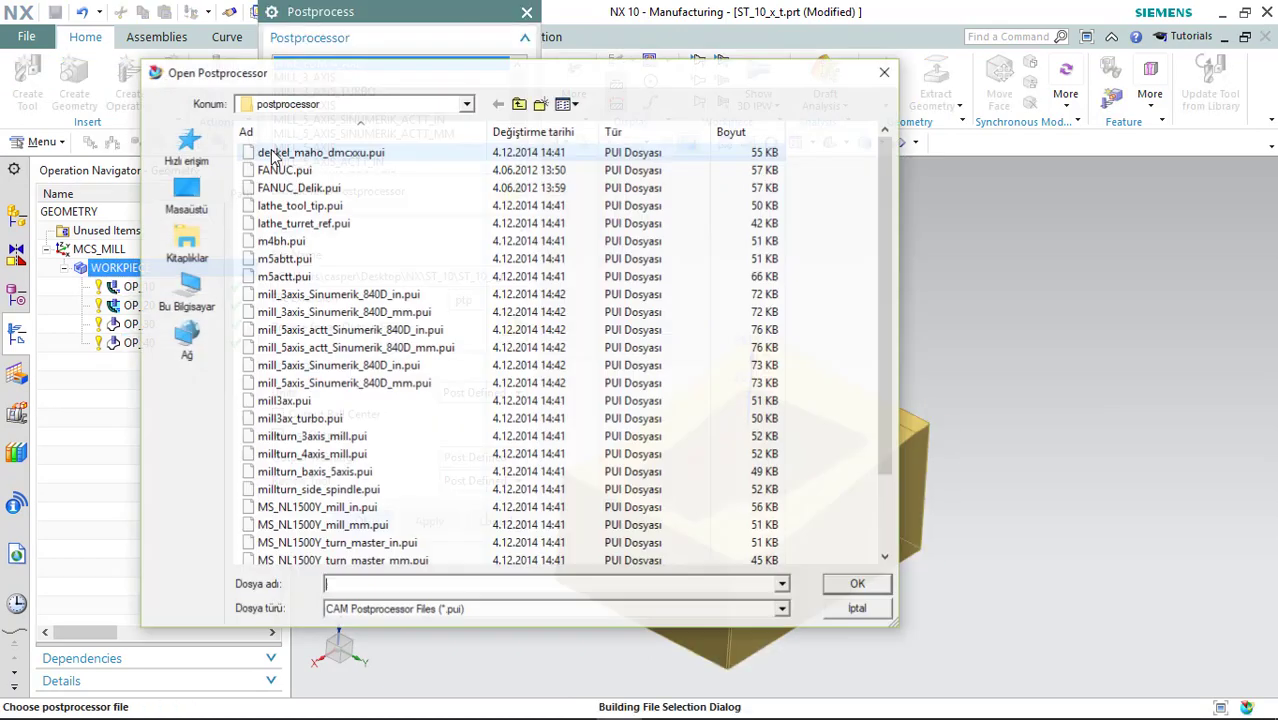
left_click(283, 169)
left_click(859, 586)
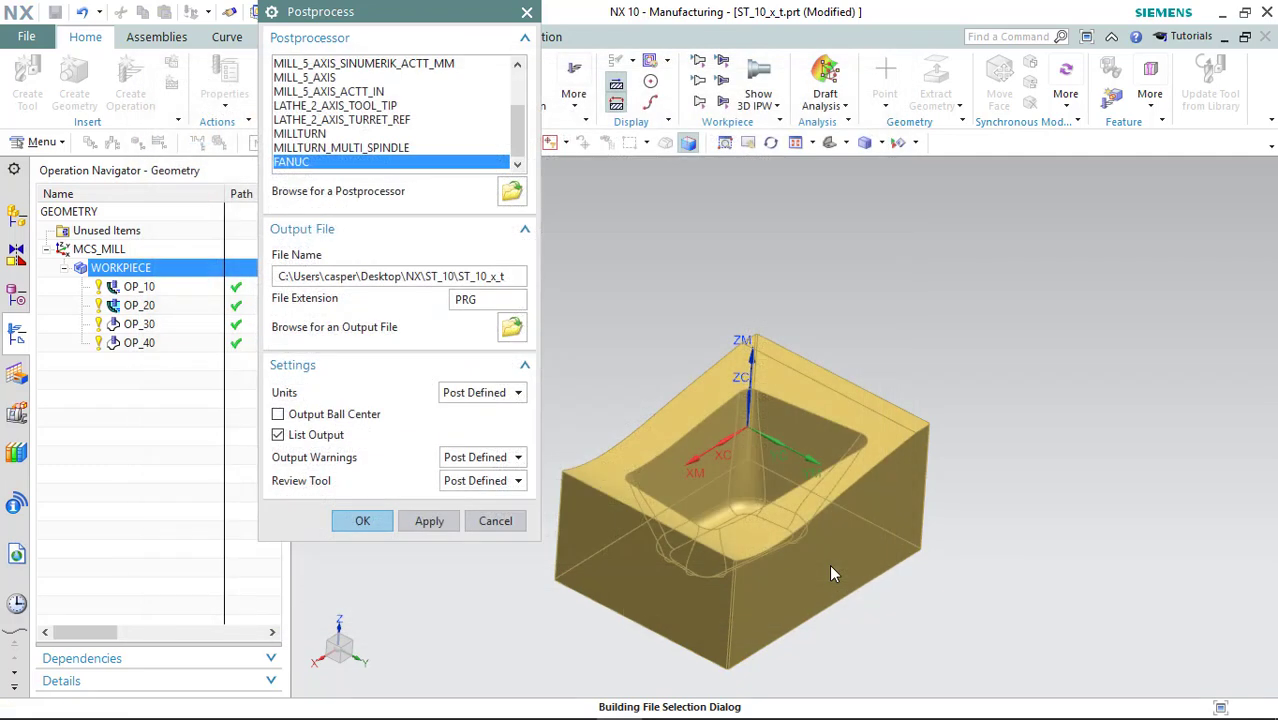
left_click(513, 328)
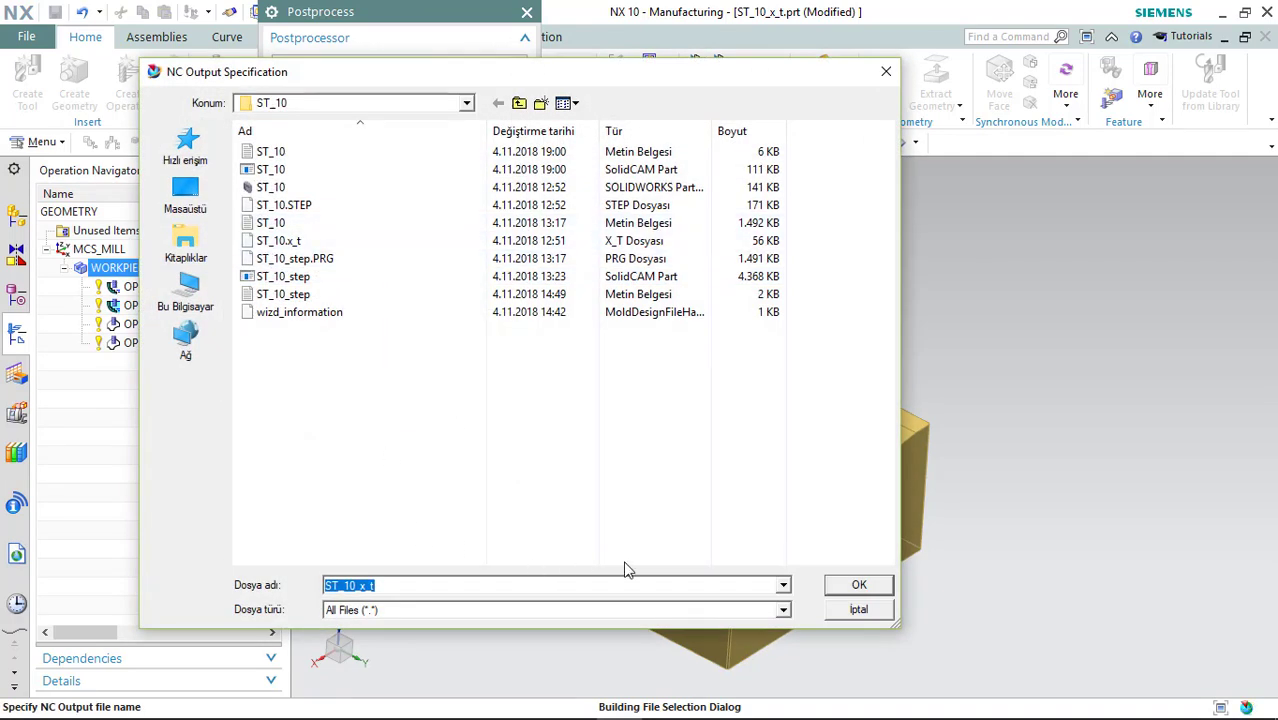
left_click(855, 586)
left_click(362, 522)
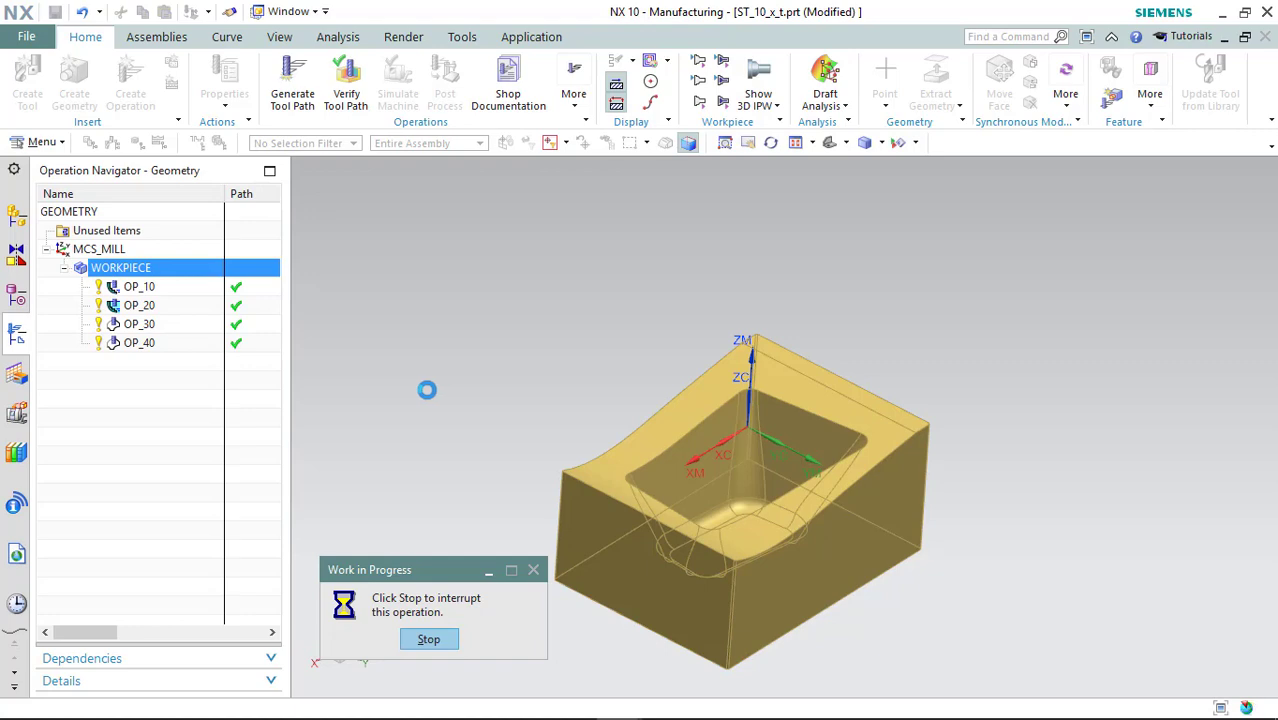
- Save the 25830-line G-code listing as text file ST_10 via File > Save As
scroll(415, 400, "down", 6)
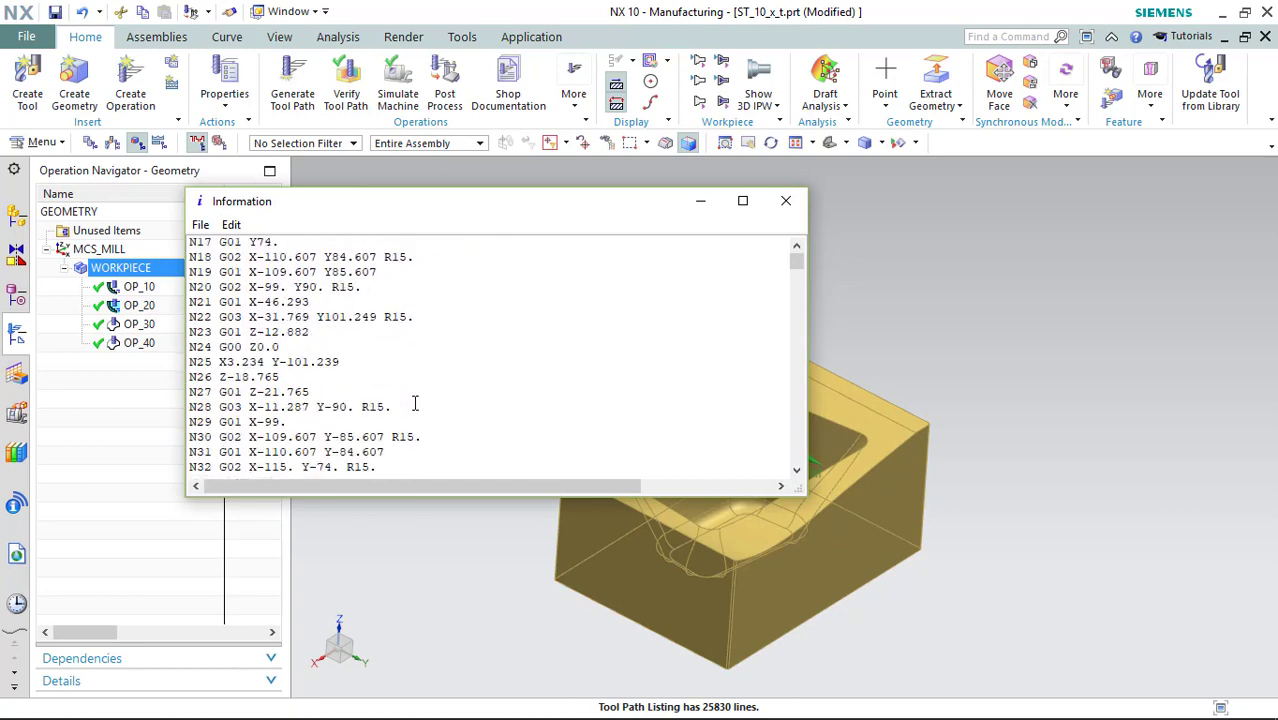
scroll(415, 402, "down", 5)
left_click(201, 225)
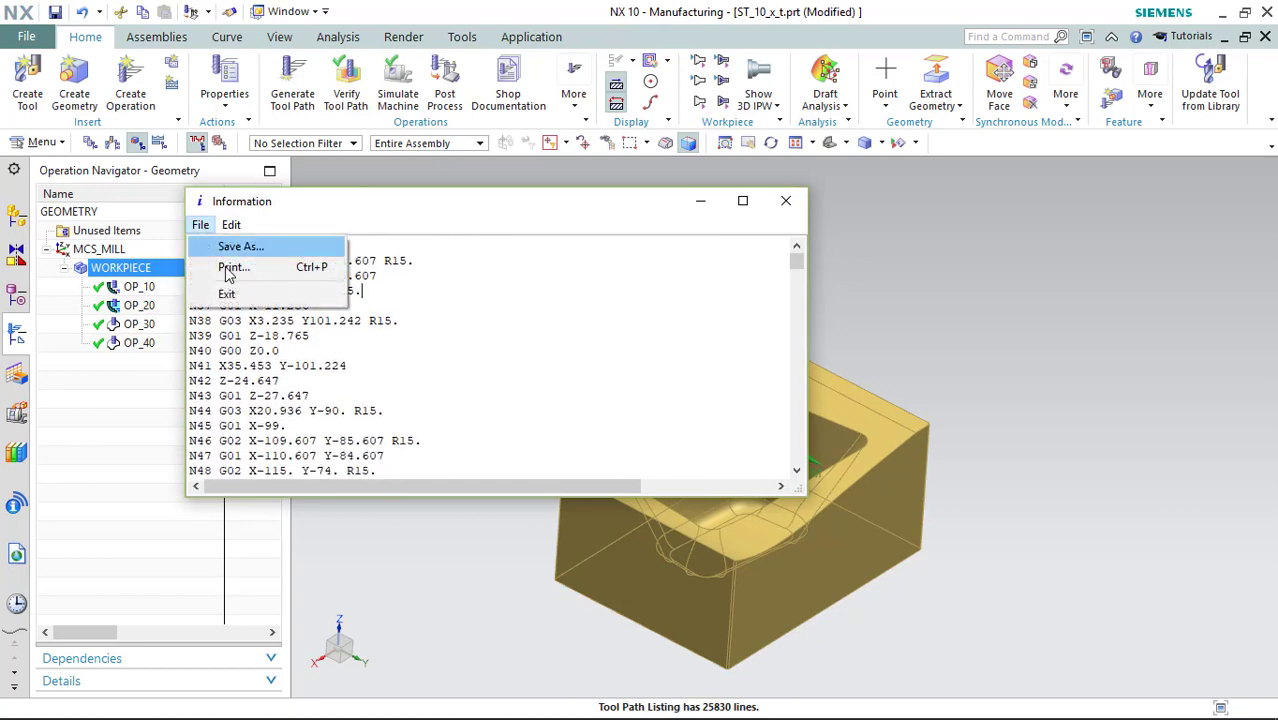
left_click(238, 247)
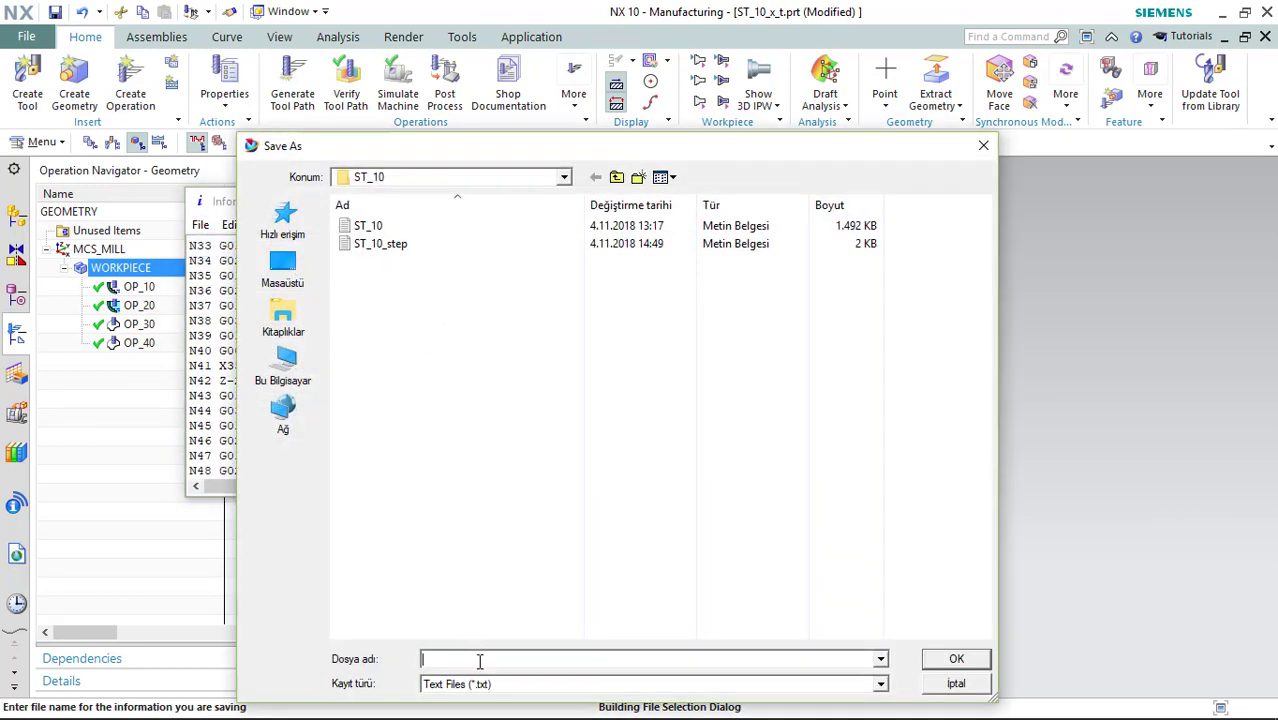
left_click(370, 226)
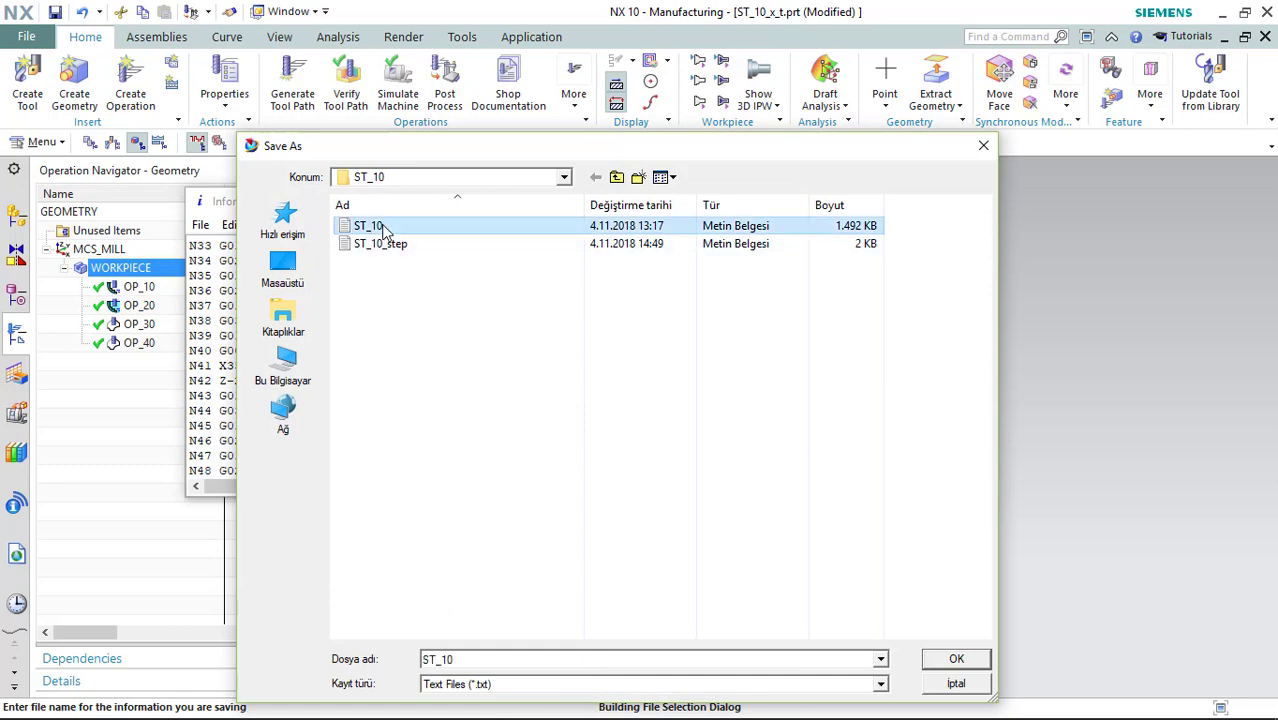
left_click(958, 657)
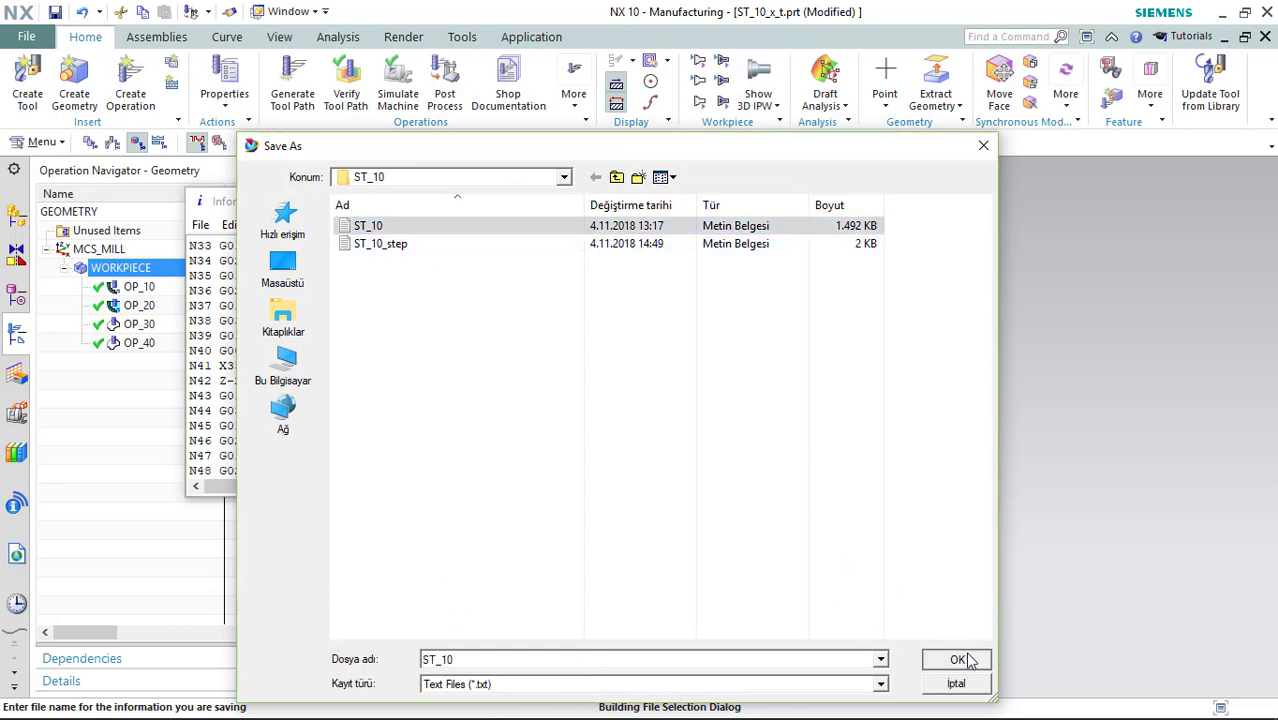
- Replace ST_10.txt, then search for Q and delete the N409 G05.1 Q0 line
left_click(426, 377)
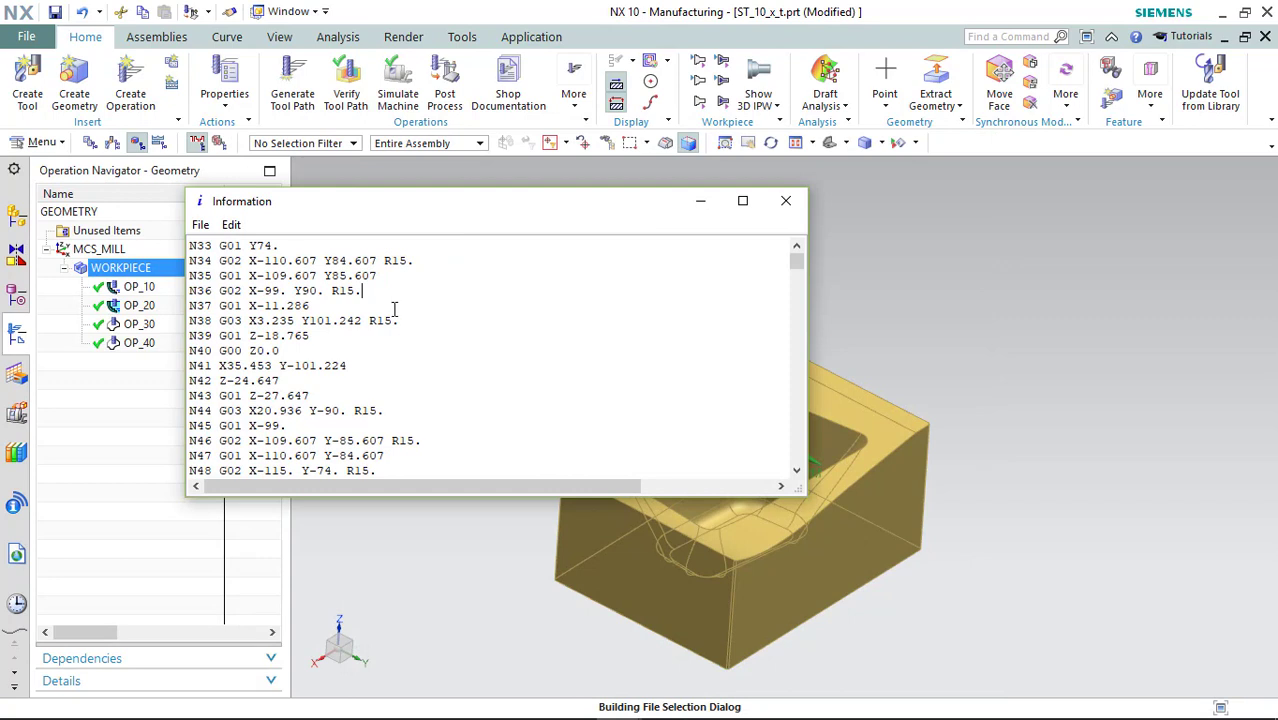
key("ctrl+f")
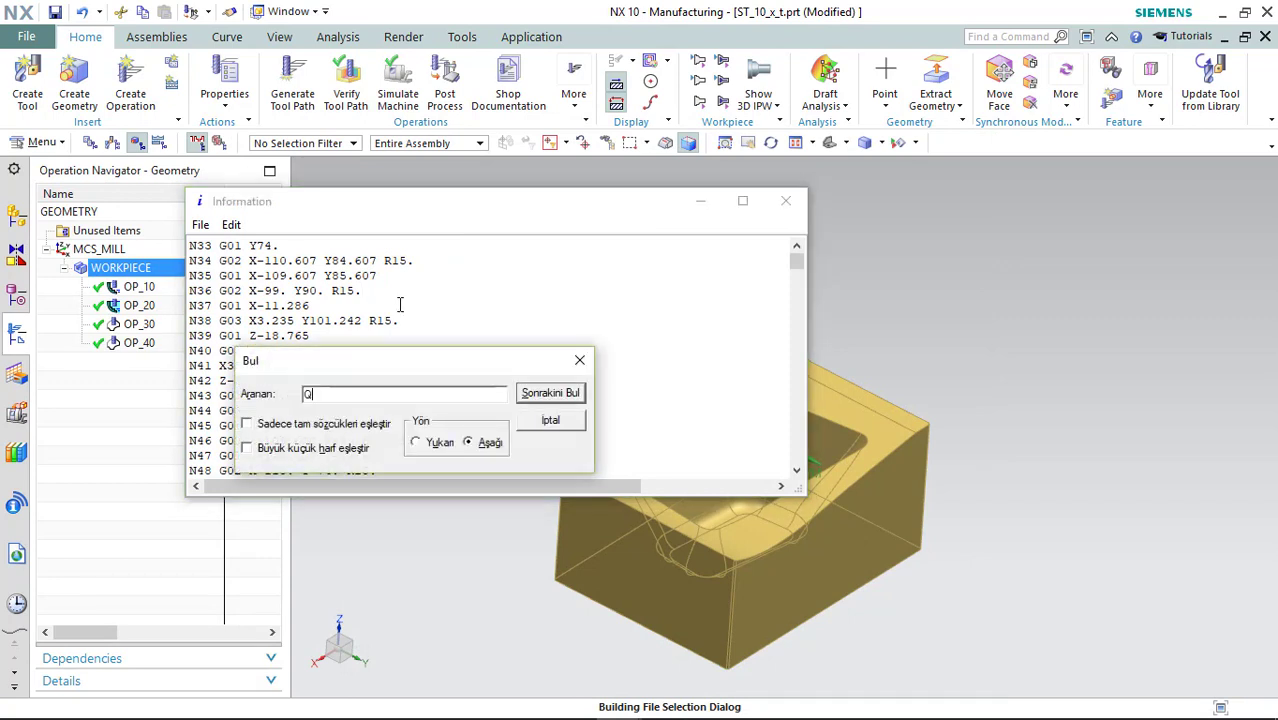
type("Q")
left_click_drag(417, 358, 756, 289)
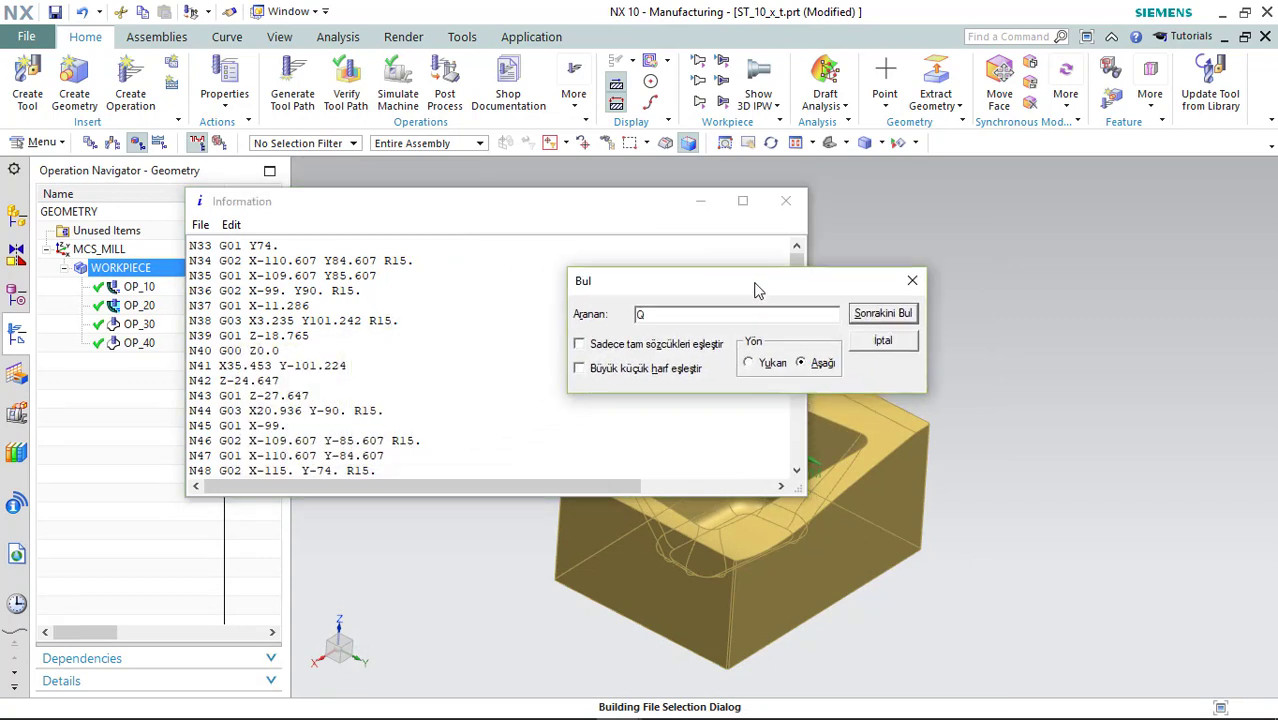
key("Return")
left_click(298, 456)
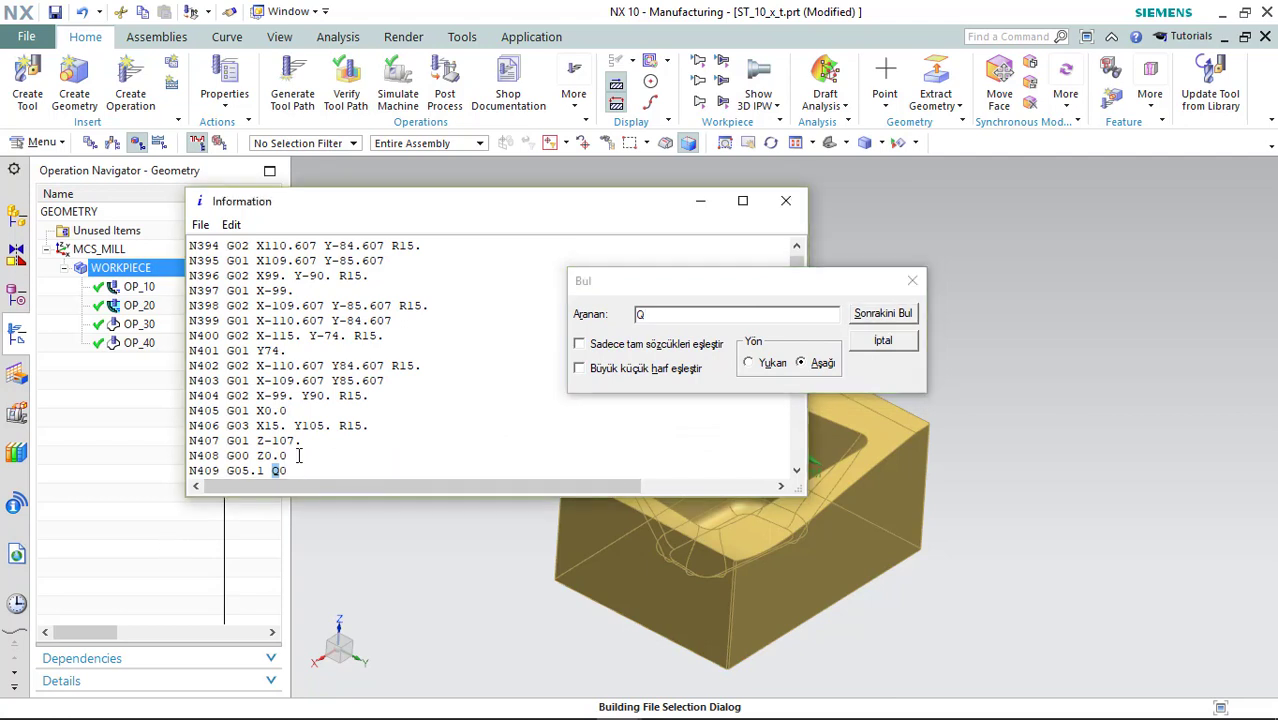
key("shift+Home")
key("BackSpace")
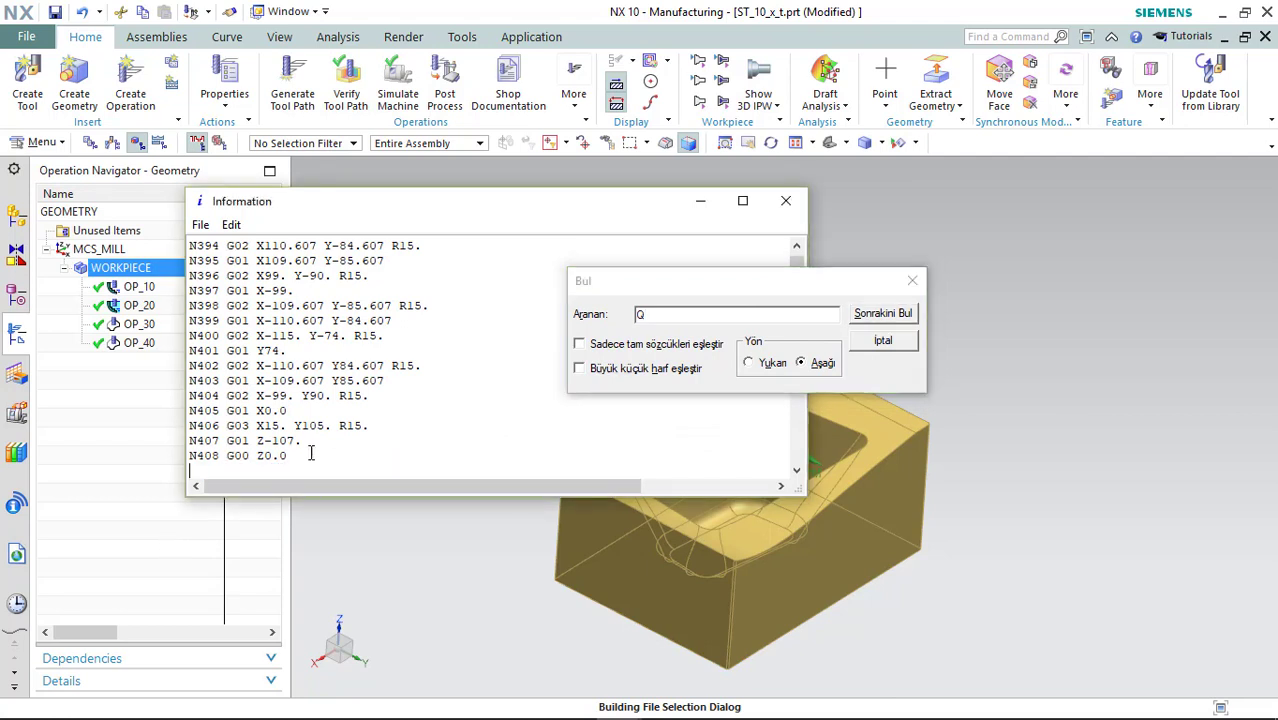
key("BackSpace")
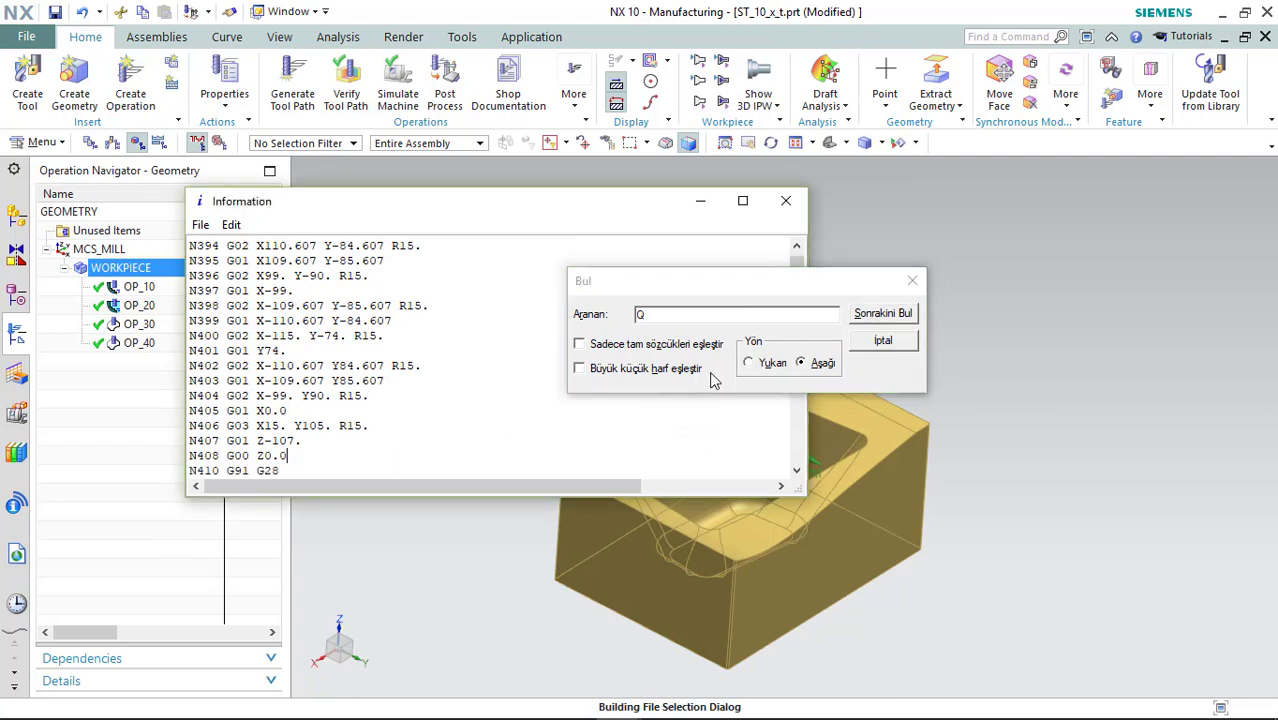
- Delete the N416 G05.1 Q1 line from the listing
left_click(877, 316)
left_click(352, 455)
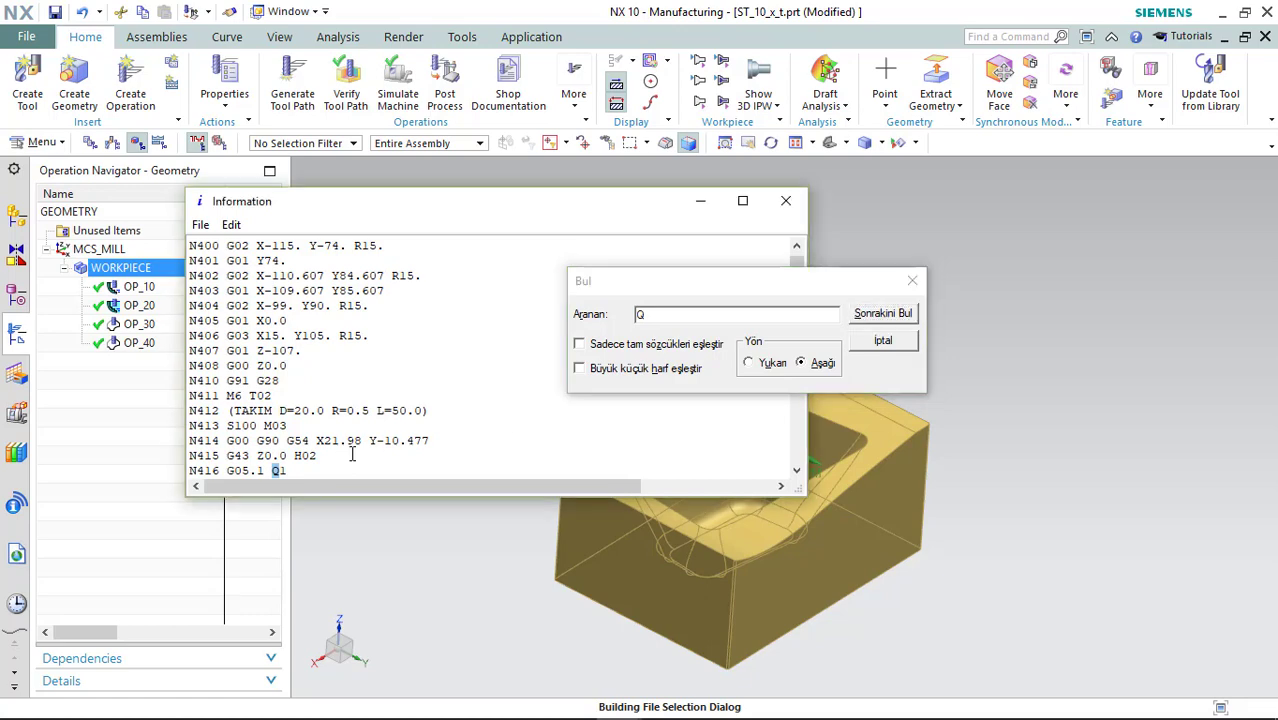
left_click(300, 468)
key("shift+Home")
key("BackSpace")
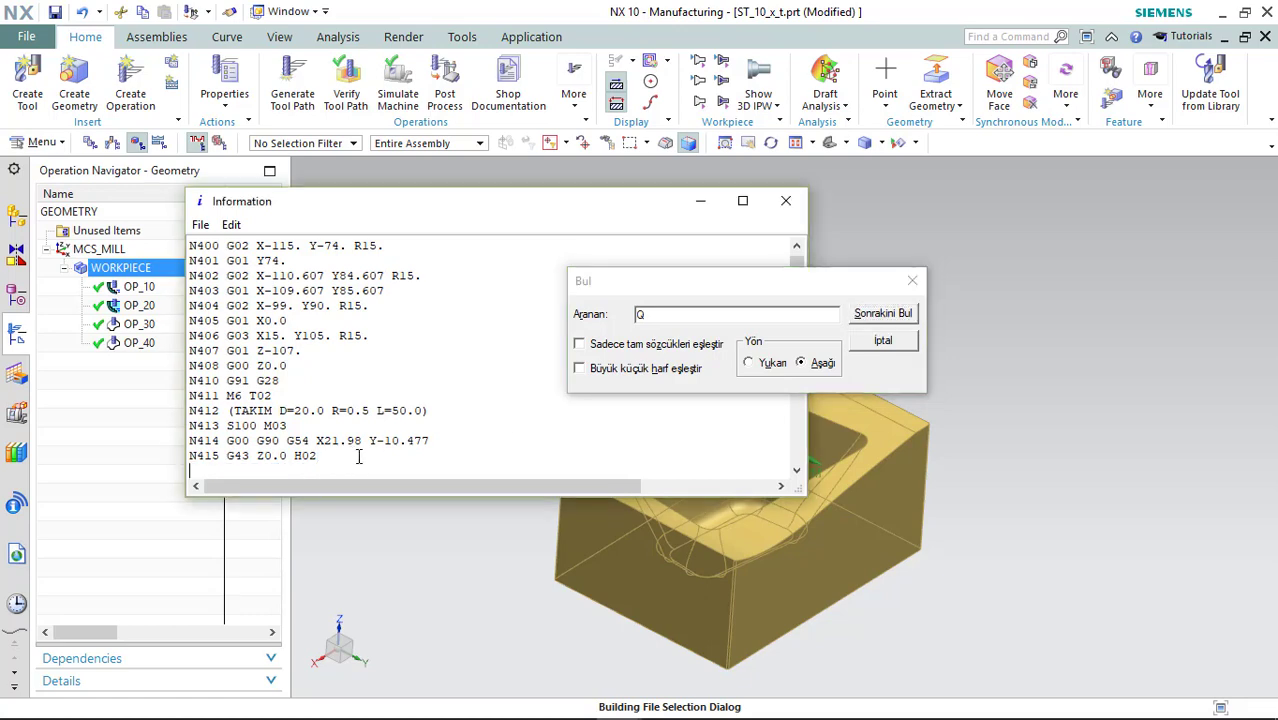
- Delete lines N5066 and N5067 (G05.1 Q0) and close the Find dialog
left_click(874, 316)
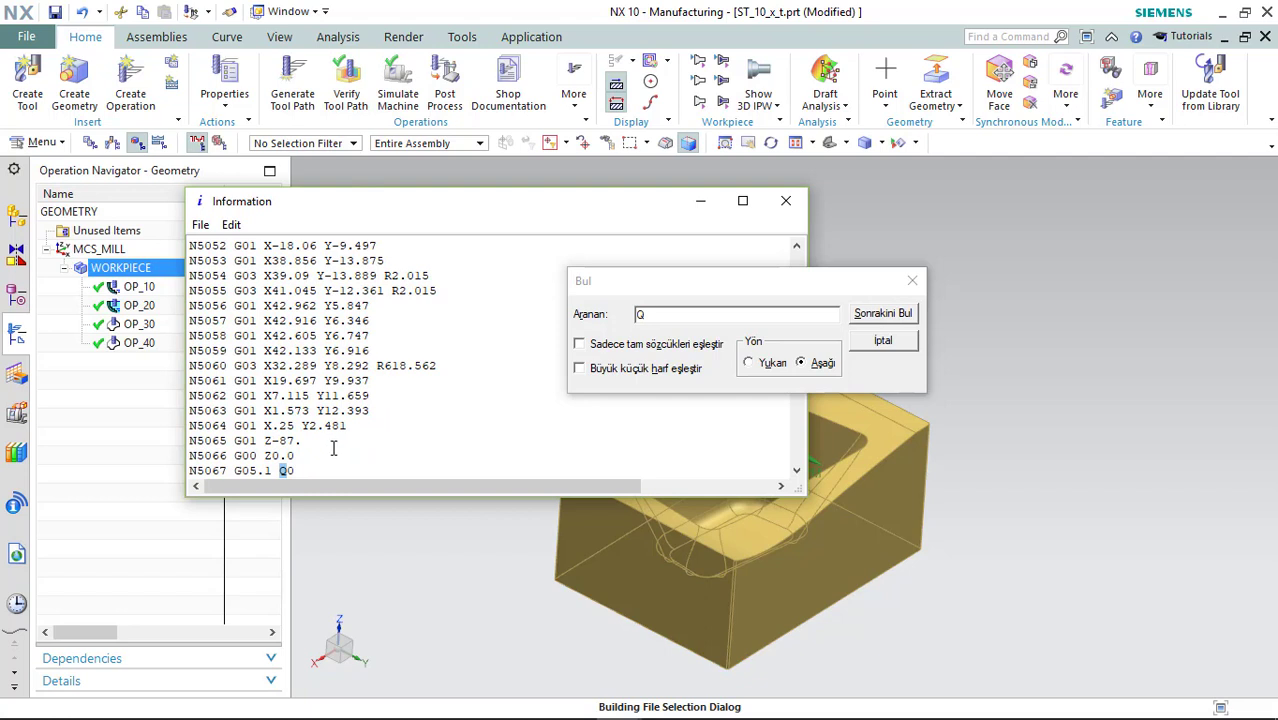
key("shift+Home")
key("shift+Up")
key("BackSpace")
key("Delete")
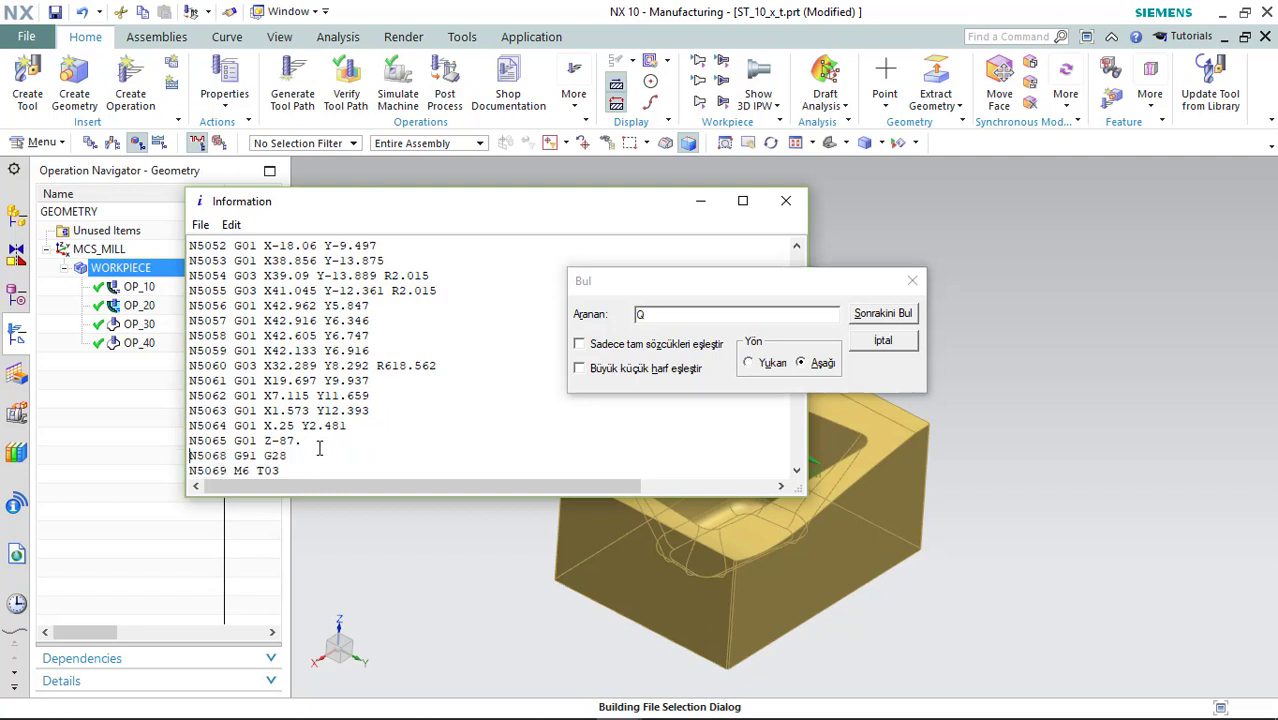
left_click(912, 280)
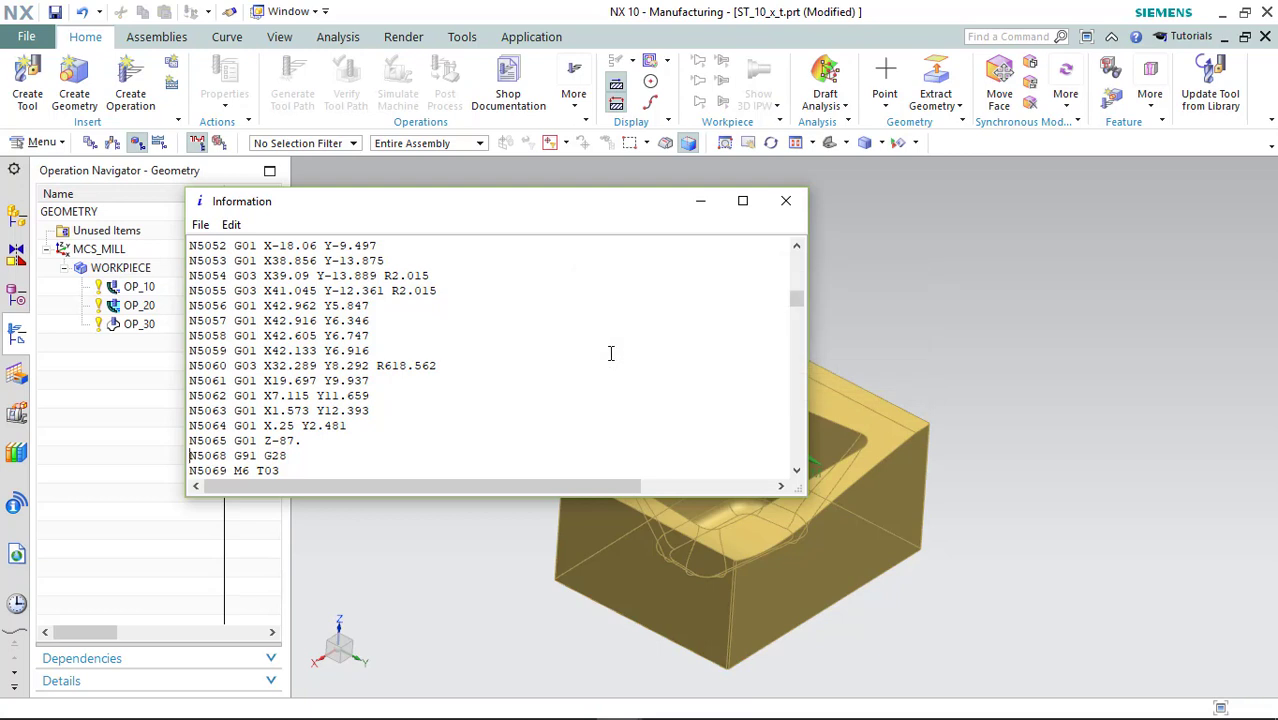